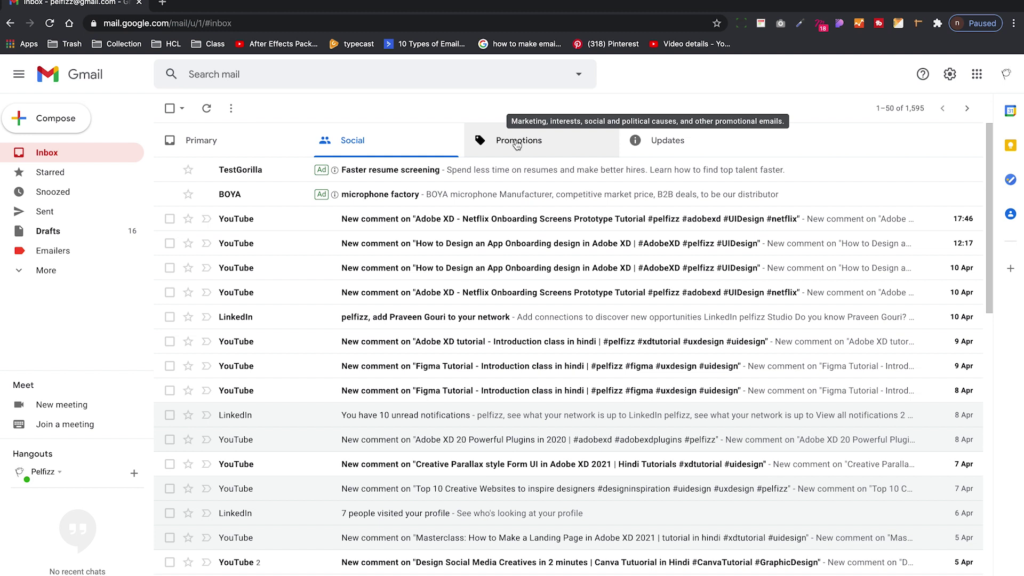
- Open the Envato Elements payment email in the Updates category, examine its layout from banner to footer, and return to the inbox
click(696, 152)
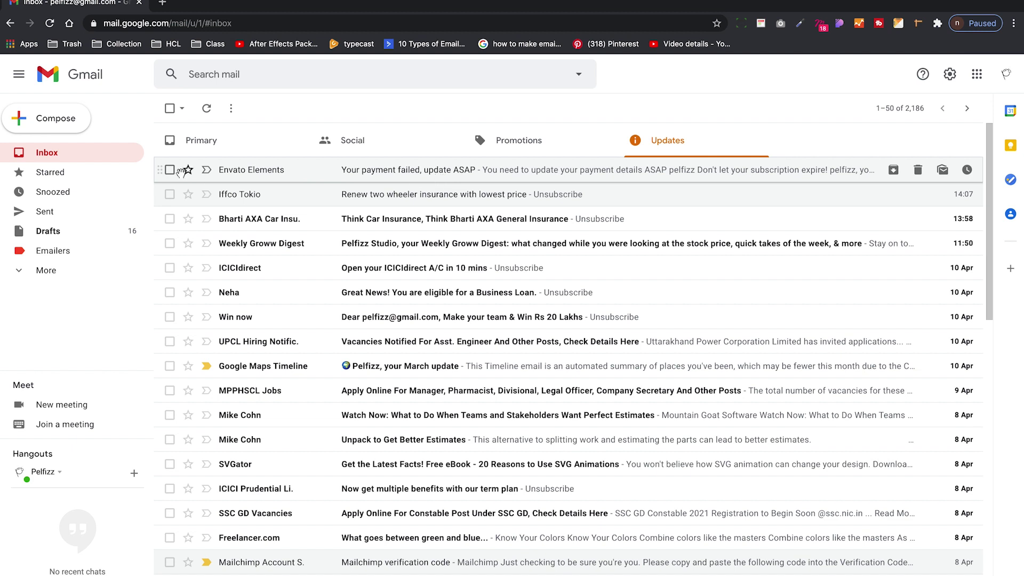
click(329, 176)
scroll(333, 318, down, 8)
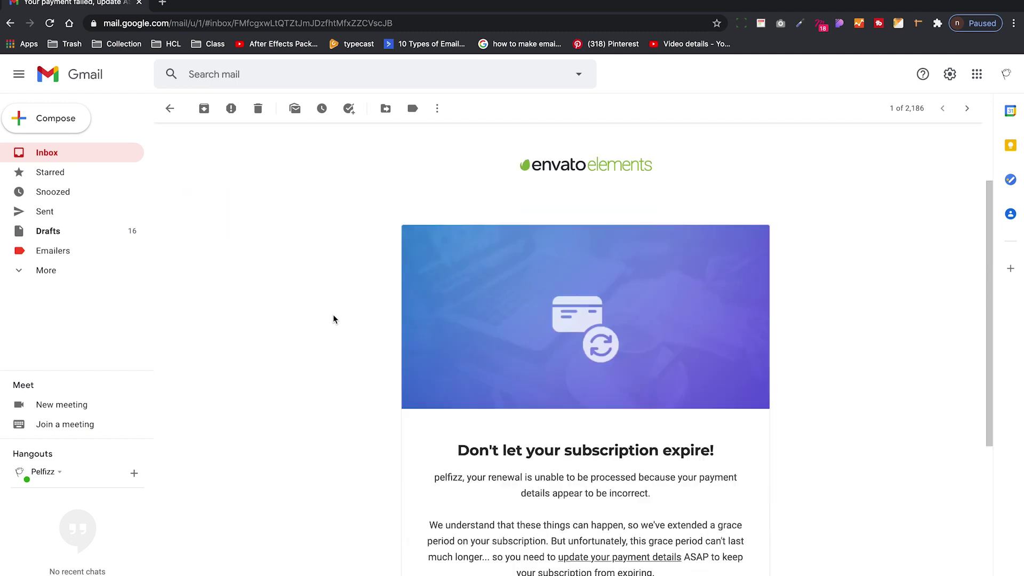
scroll(334, 318, up, 5)
scroll(333, 319, up, 5)
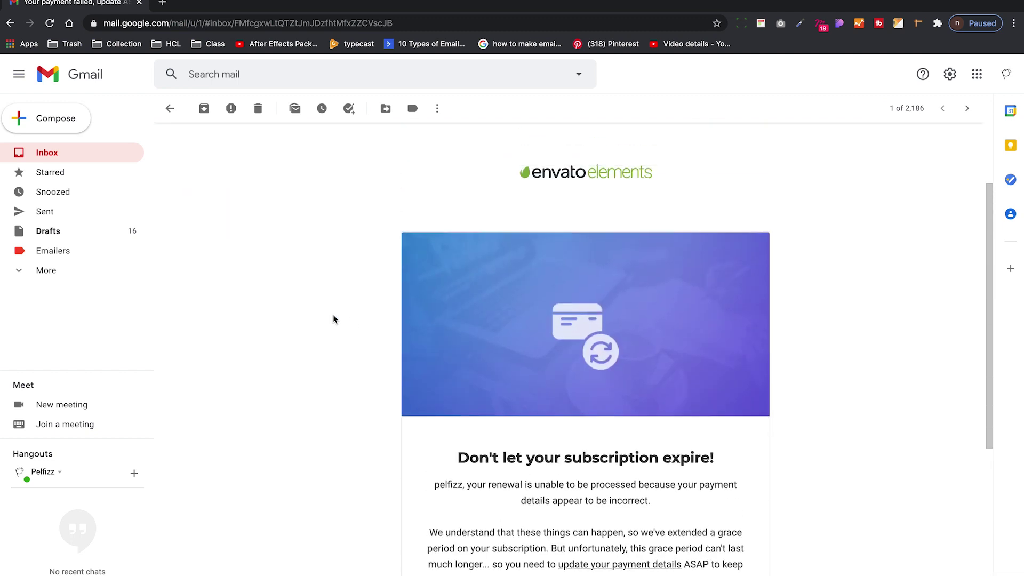
scroll(334, 318, down, 10)
scroll(334, 319, up, 6)
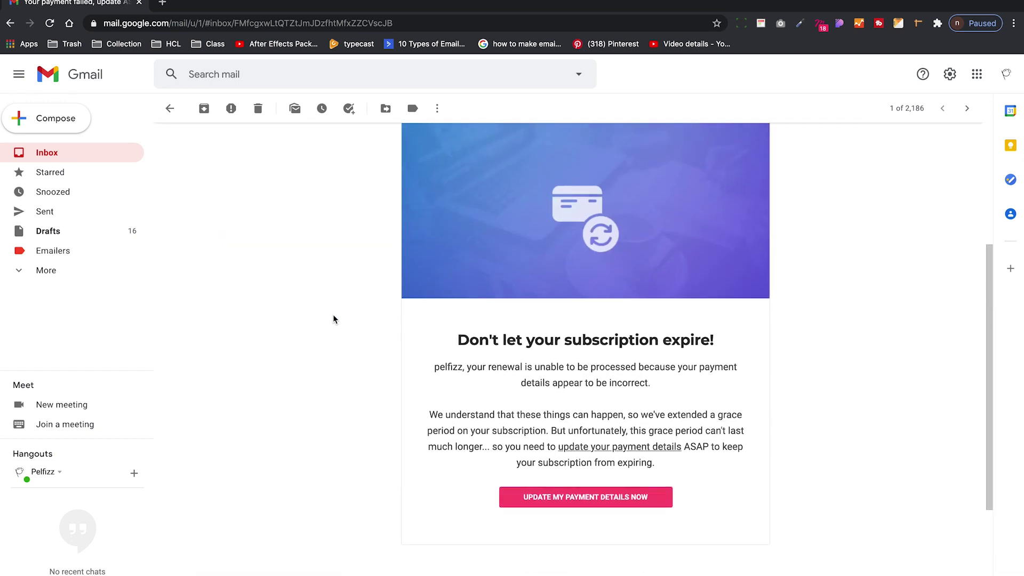
scroll(334, 319, down, 1)
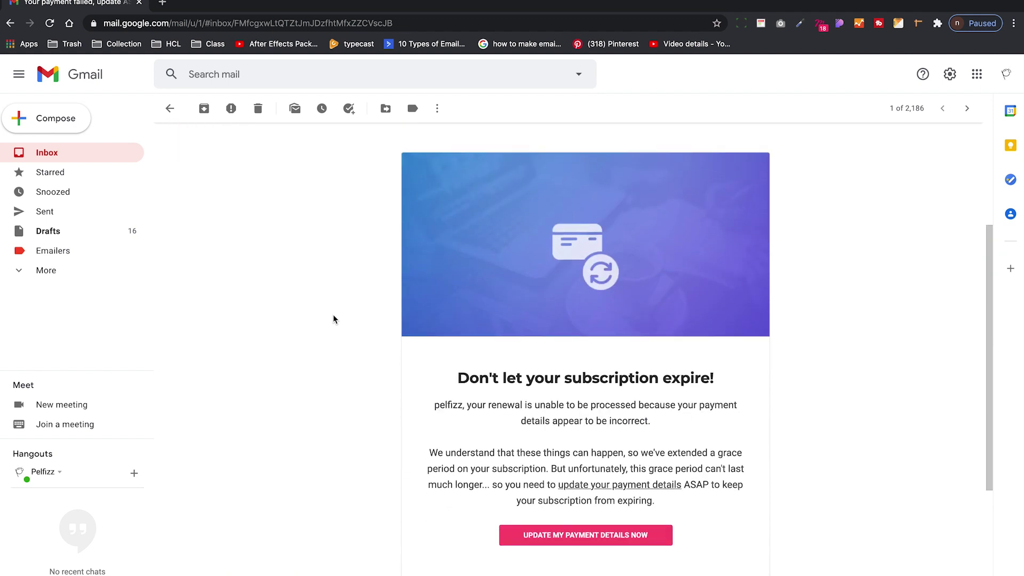
scroll(334, 318, up, 4)
drag(784, 435, 453, 393)
click(381, 302)
scroll(754, 366, down, 7)
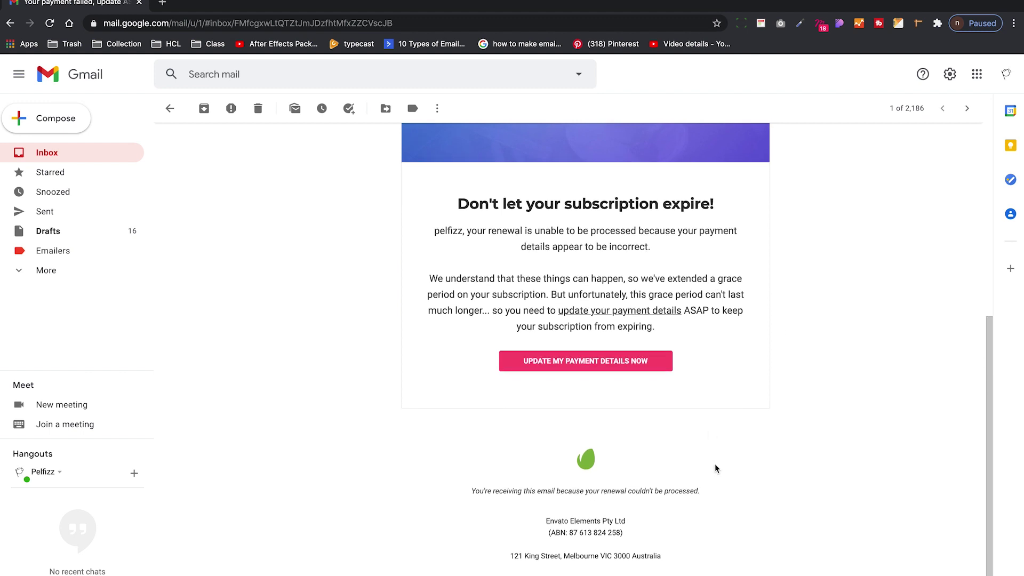
scroll(718, 469, up, 7)
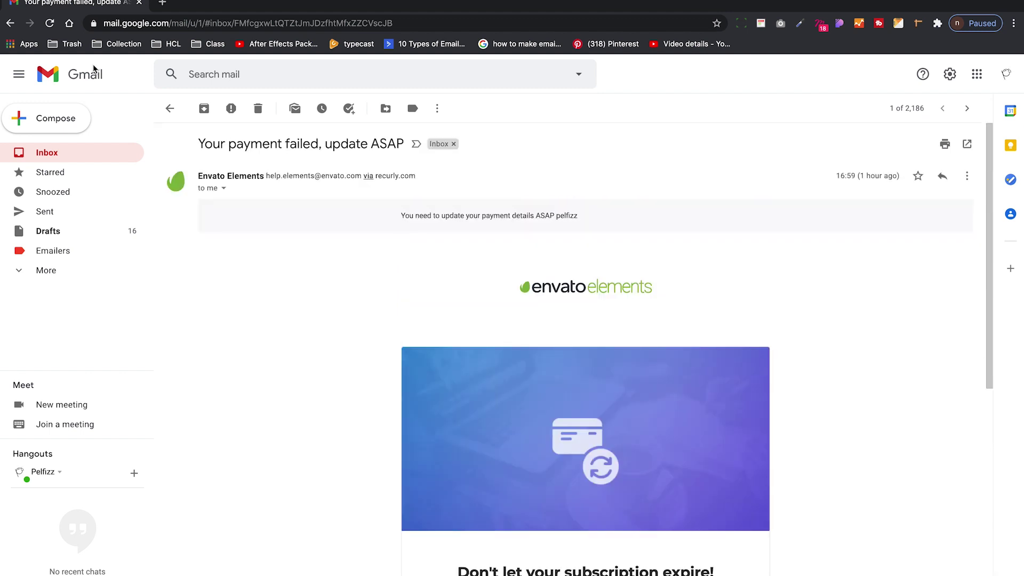
click(11, 23)
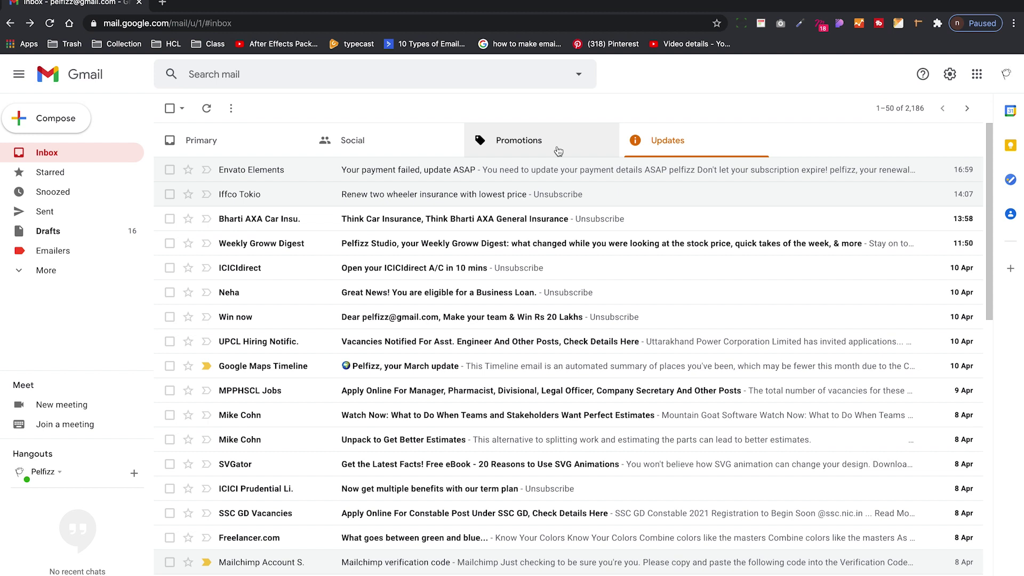
- Open the email "Is Better User Stories right for you?" under the Emailers label and examine its text-based layout and links
click(61, 254)
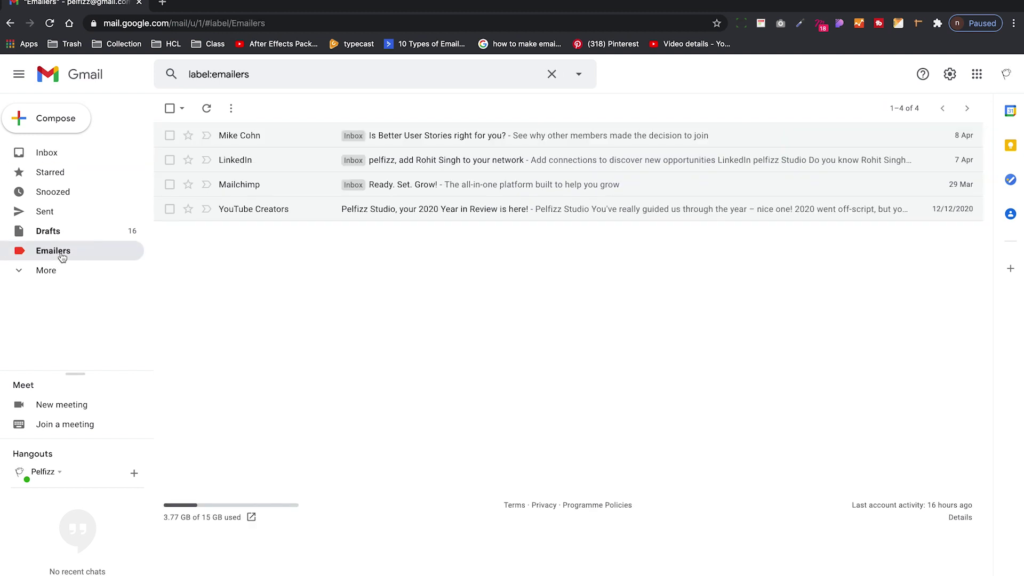
click(258, 135)
scroll(687, 369, down, 5)
drag(413, 282, 455, 268)
click(521, 285)
click(568, 289)
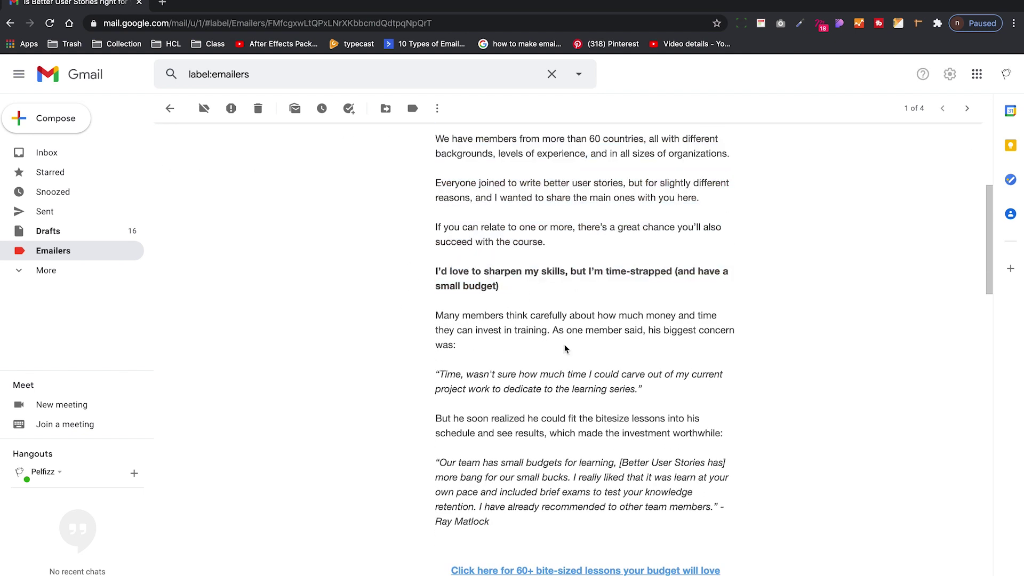
scroll(566, 349, down, 1)
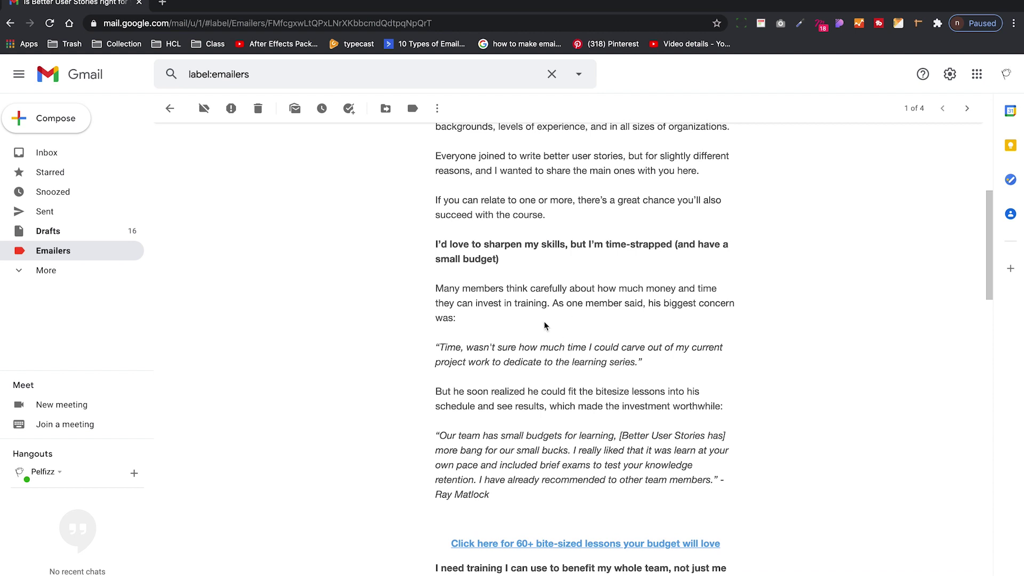
scroll(545, 325, down, 10)
drag(432, 362, 726, 382)
click(727, 383)
scroll(711, 393, up, 5)
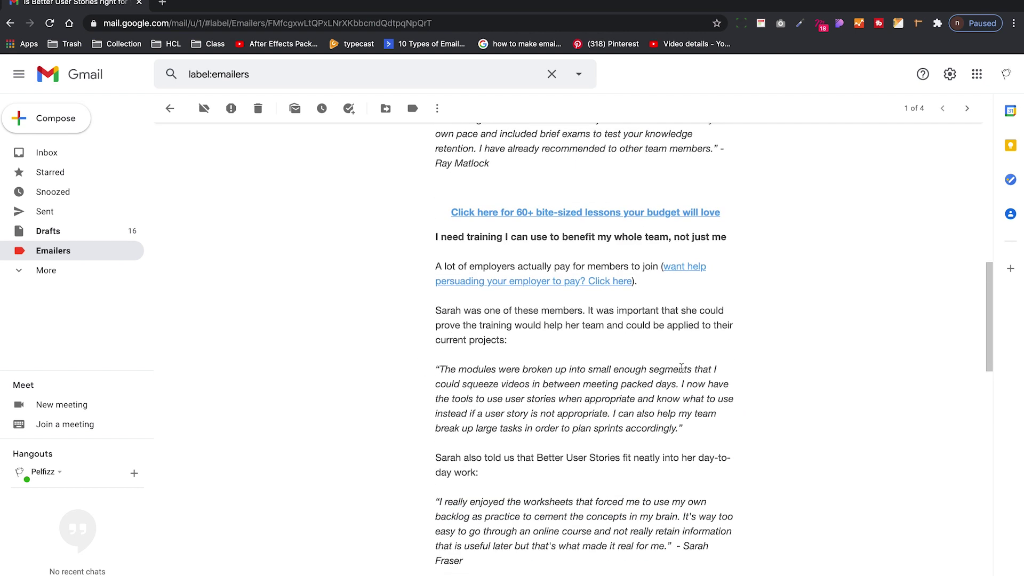
scroll(681, 368, up, 10)
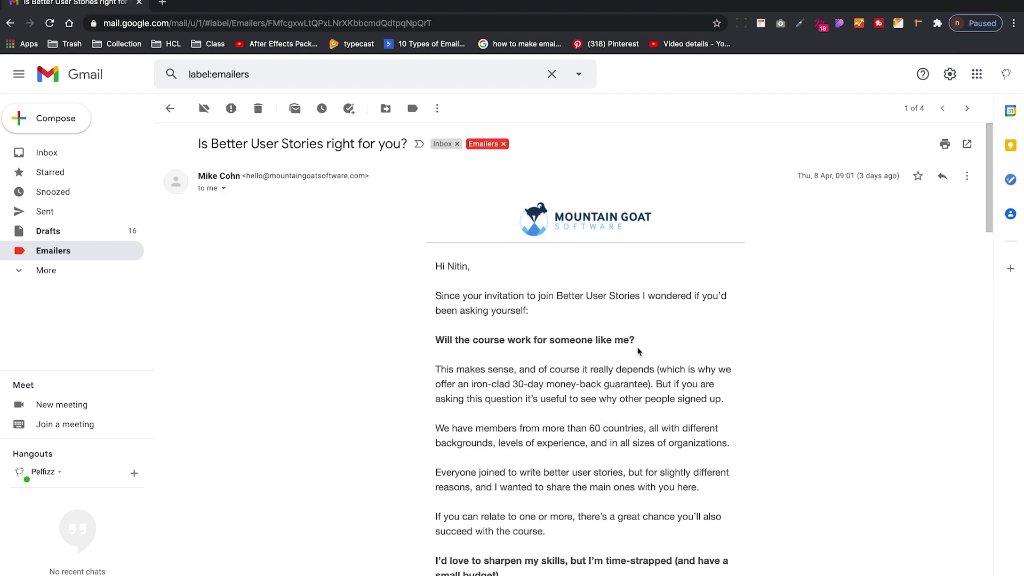
- Open the Mailchimp email "Ready. Set. Grow!" under the Emailers label and examine its banner, copy and call-to-action layout
click(10, 23)
click(239, 185)
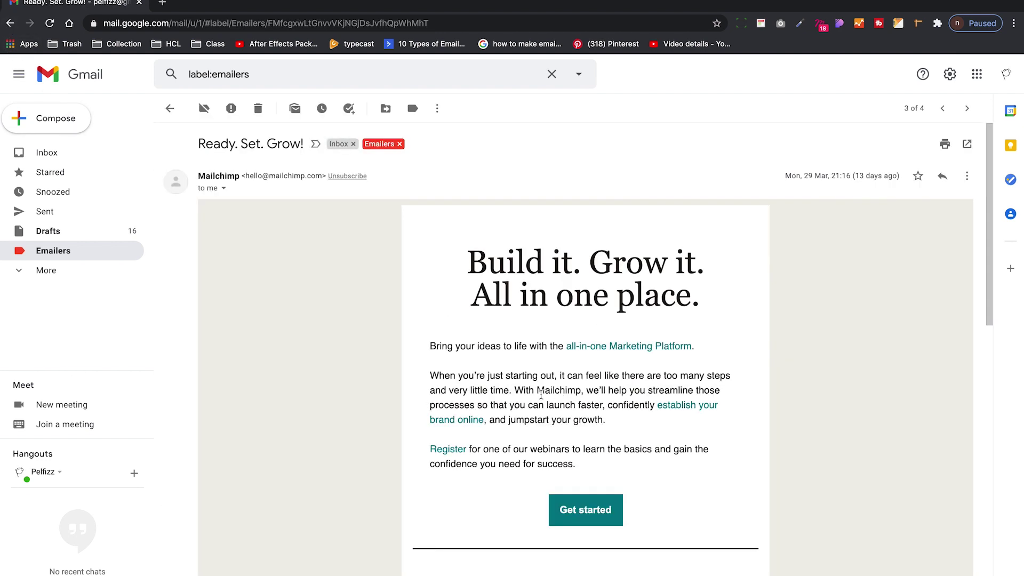
drag(338, 242, 770, 443)
click(816, 422)
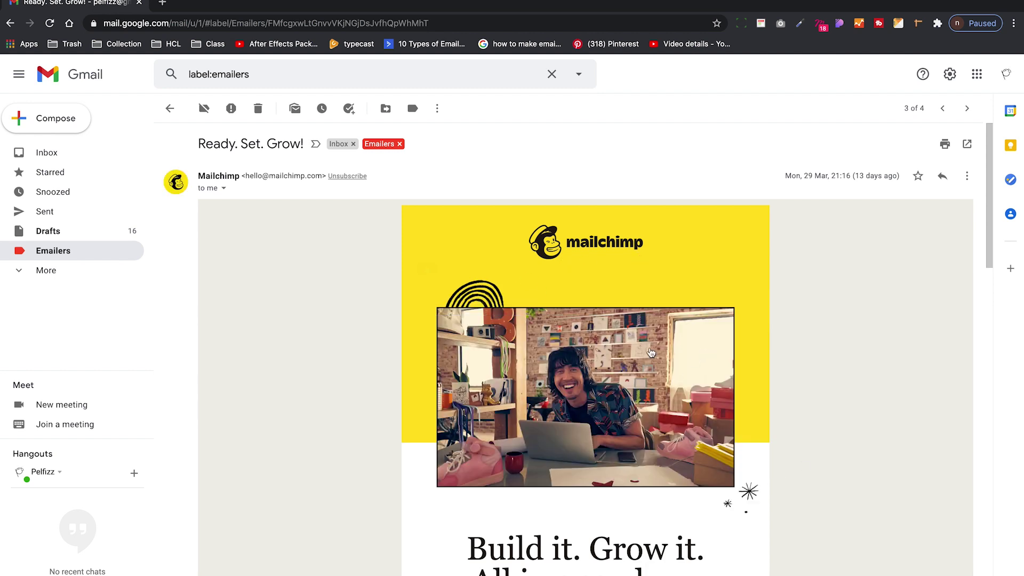
scroll(776, 416, down, 5)
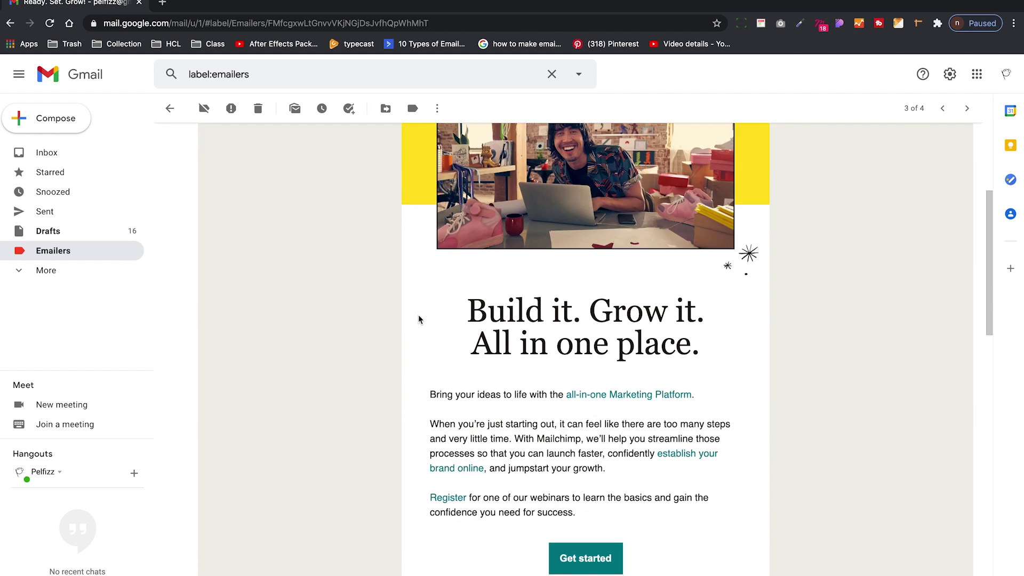
scroll(667, 416, down, 3)
scroll(609, 389, down, 15)
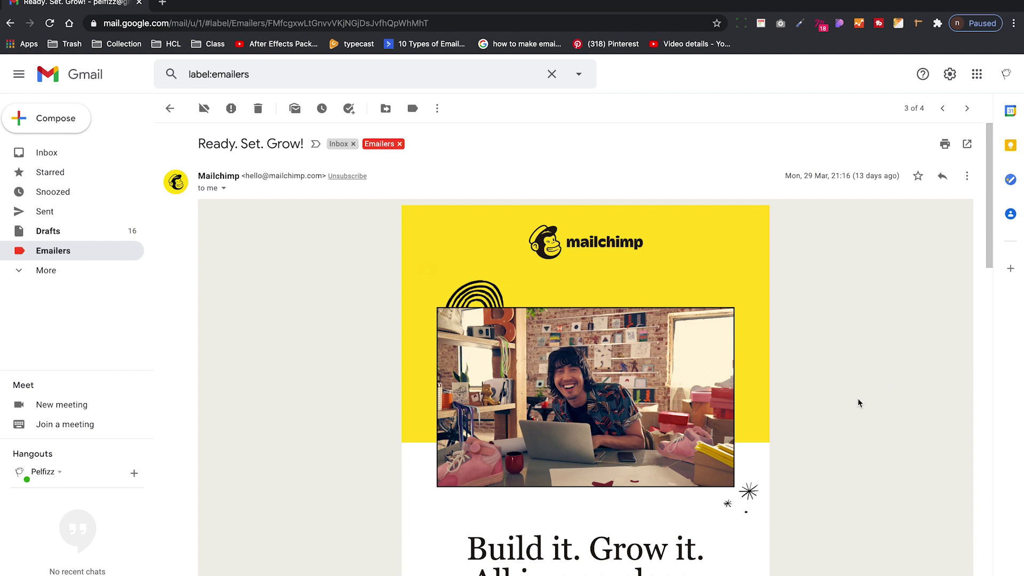
scroll(858, 398, down, 4)
scroll(858, 397, up, 4)
scroll(335, 287, down, 4)
- Open the LinkedIn email under the Emailers label and examine its logo header, call to action, two-column cards and footer
click(47, 252)
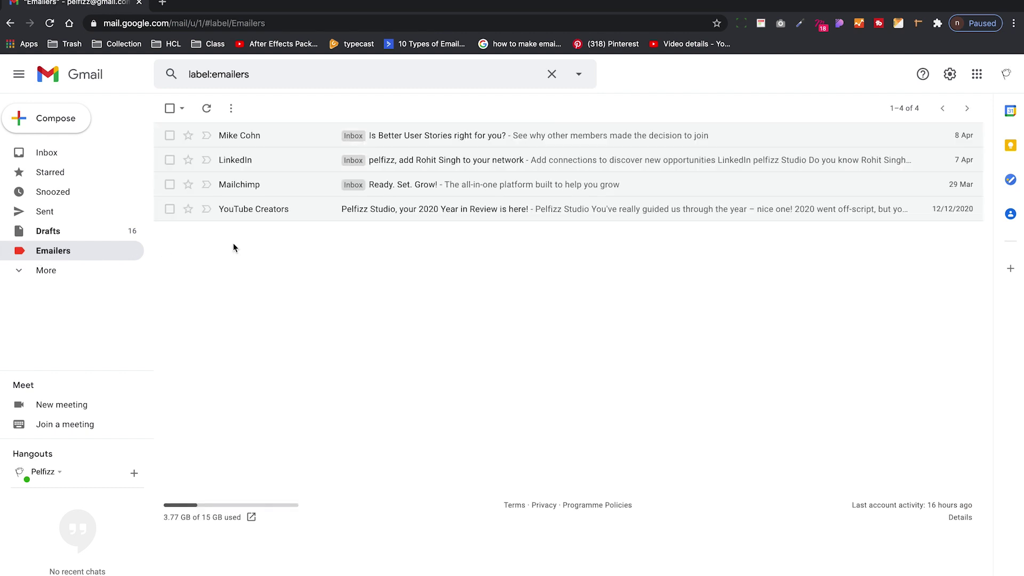
click(268, 163)
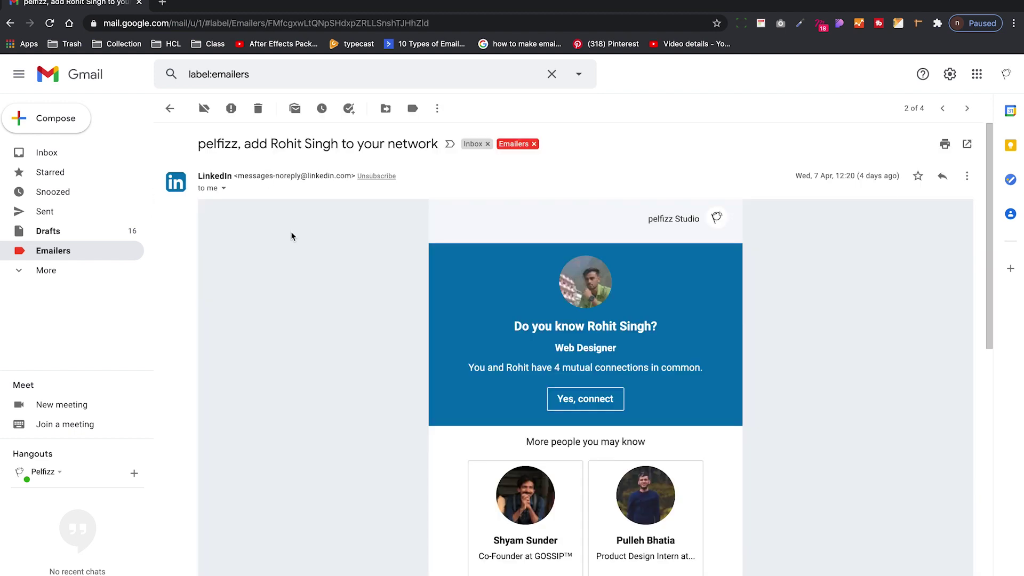
scroll(817, 418, down, 4)
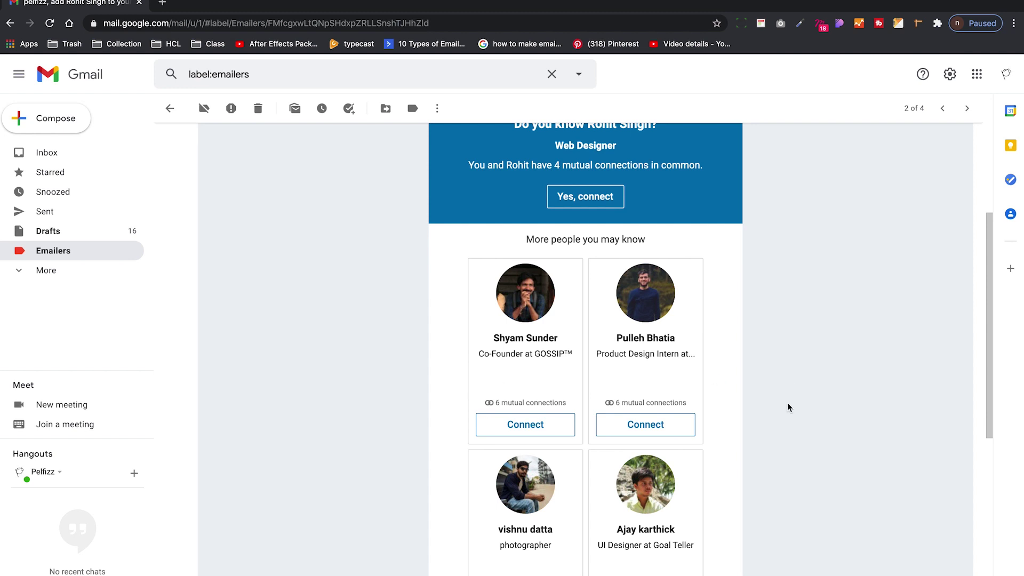
scroll(788, 407, up, 4)
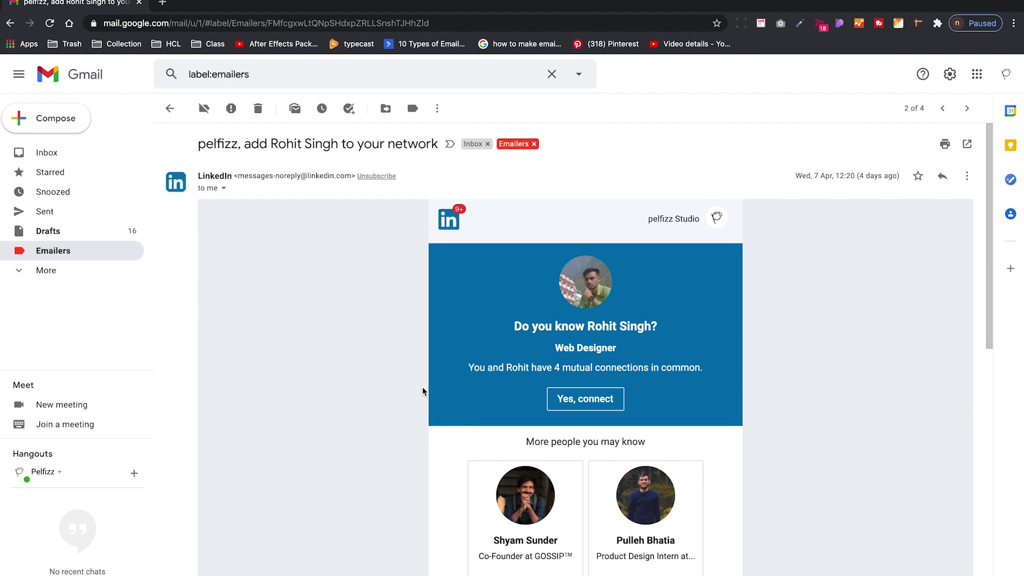
scroll(423, 389, down, 10)
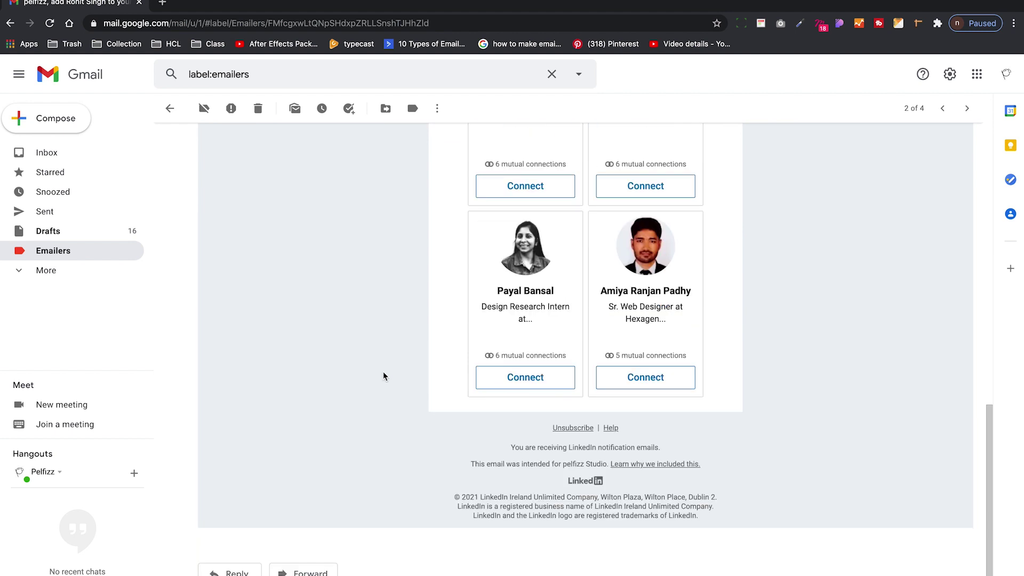
scroll(383, 373, up, 10)
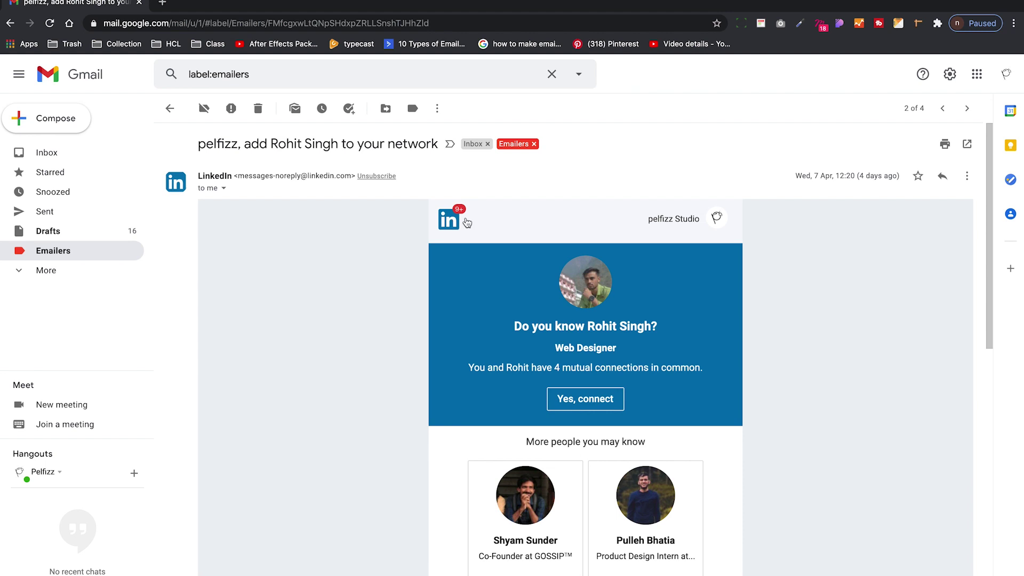
scroll(684, 278, down, 3)
scroll(760, 404, down, 10)
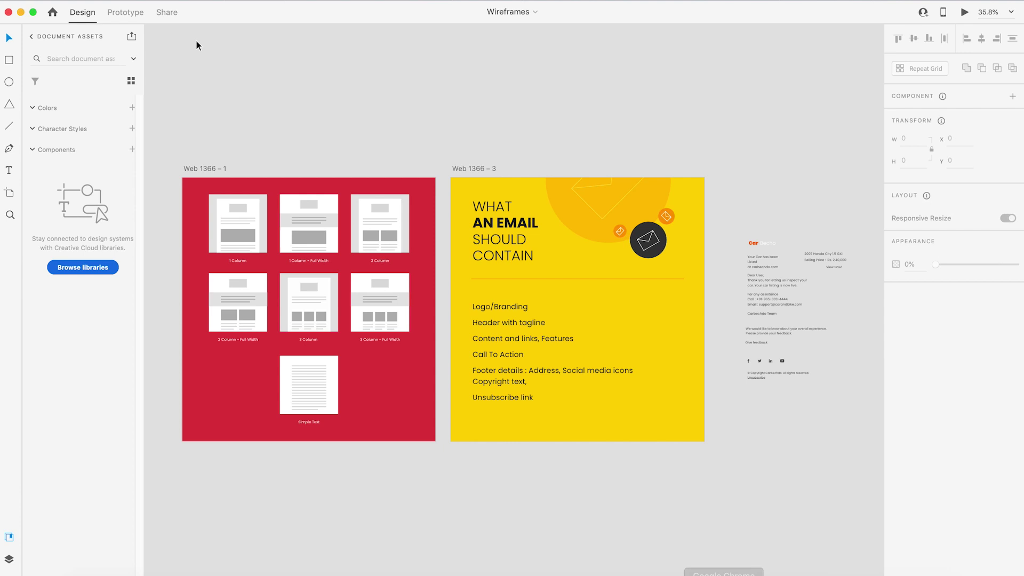
scroll(223, 279, up, 5)
scroll(223, 279, up, 5)
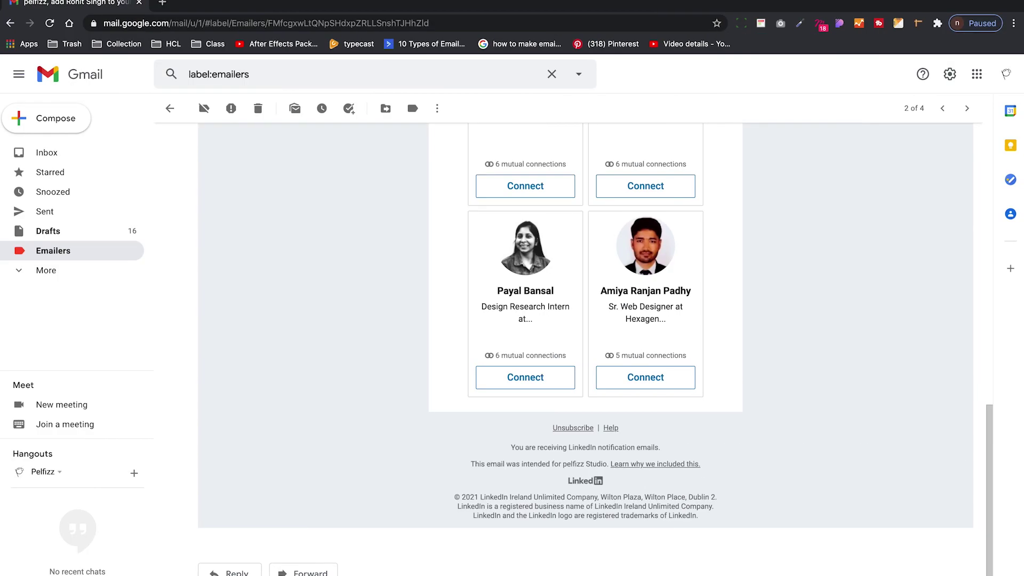
scroll(368, 280, up, 11)
drag(431, 208, 809, 475)
click(809, 476)
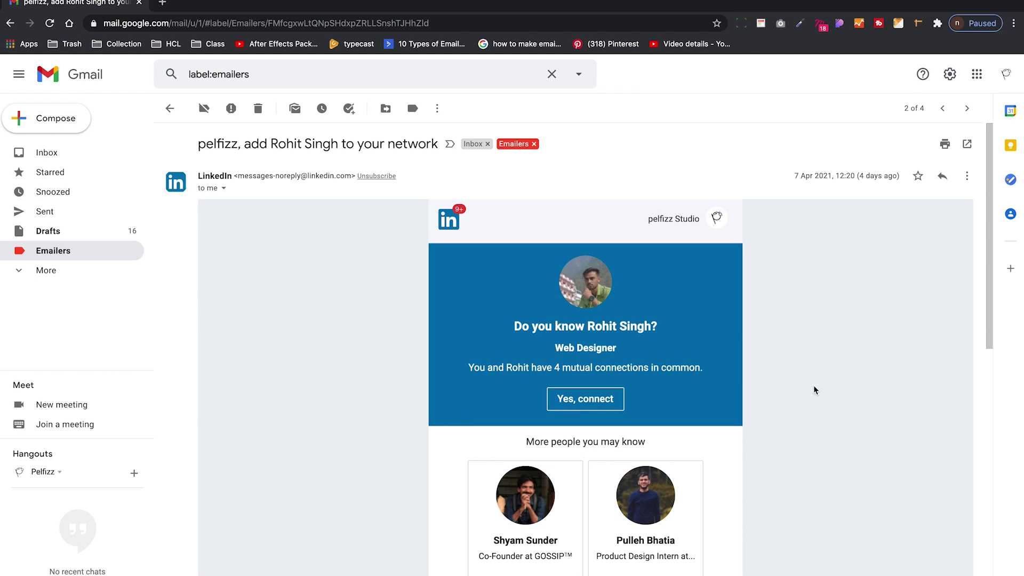
- Switch to Adobe XD and examine the email layout wireframes on the red artboard, from 1 Column to Simple Text
key(super+Tab)
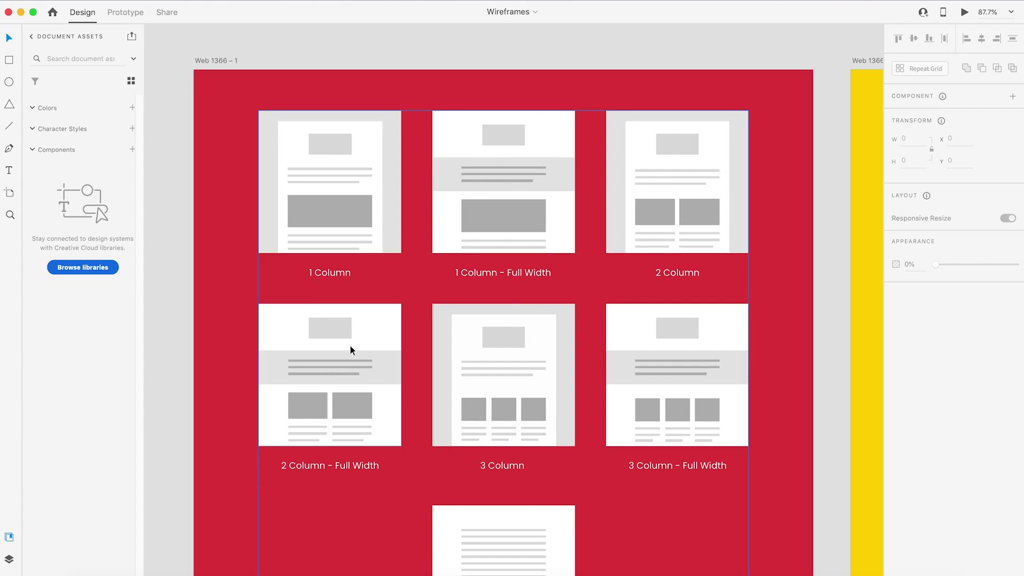
scroll(580, 443, down, 3)
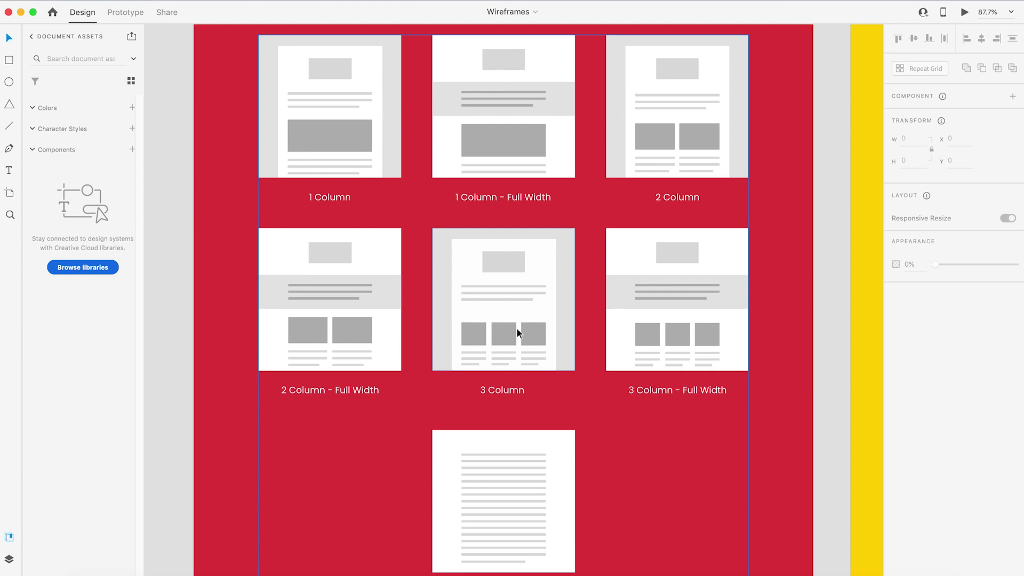
scroll(517, 329, down, 5)
scroll(550, 306, right, 1)
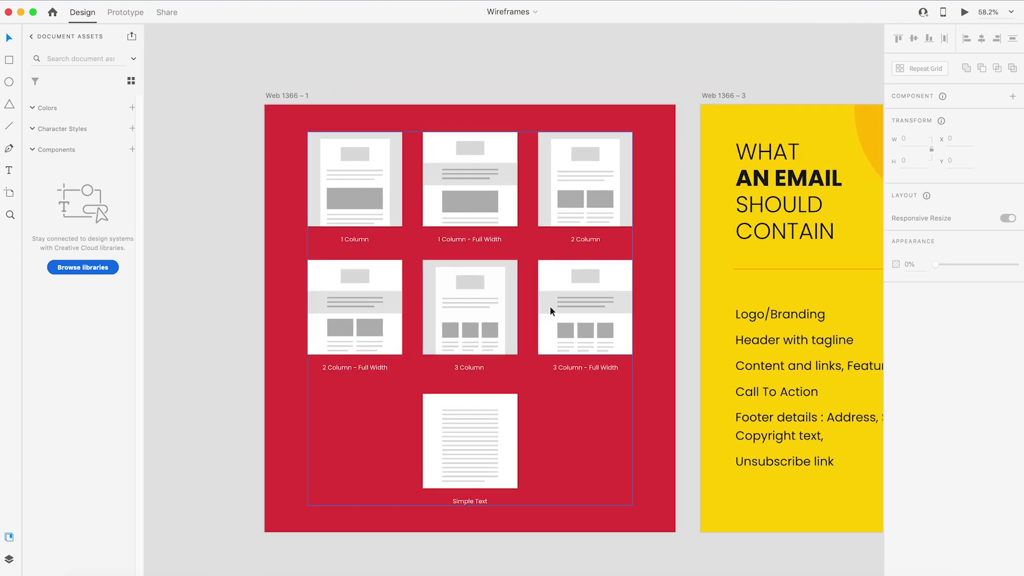
scroll(549, 306, right, 6)
scroll(638, 297, left, 7)
scroll(569, 442, up, 5)
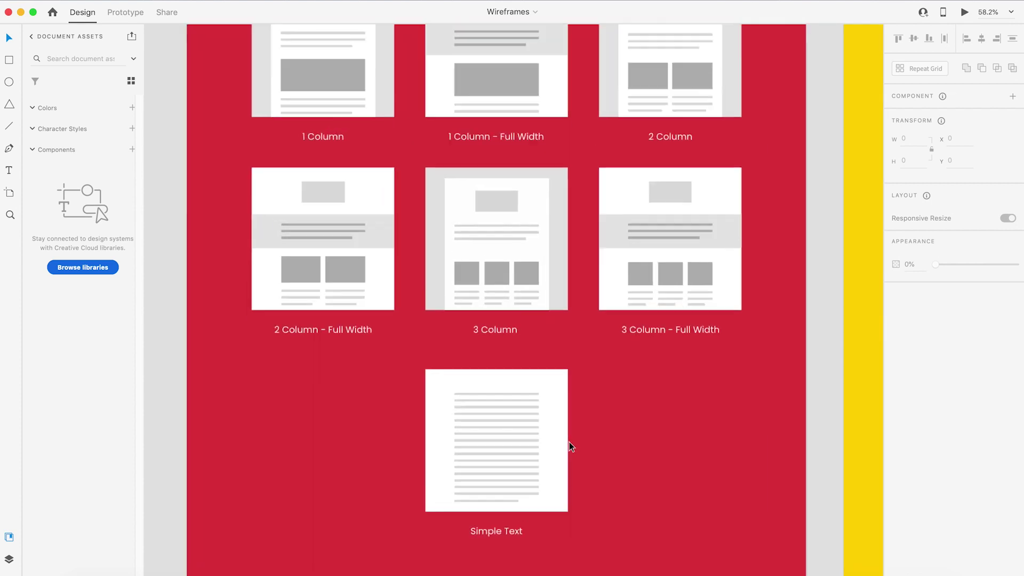
scroll(569, 442, up, 2)
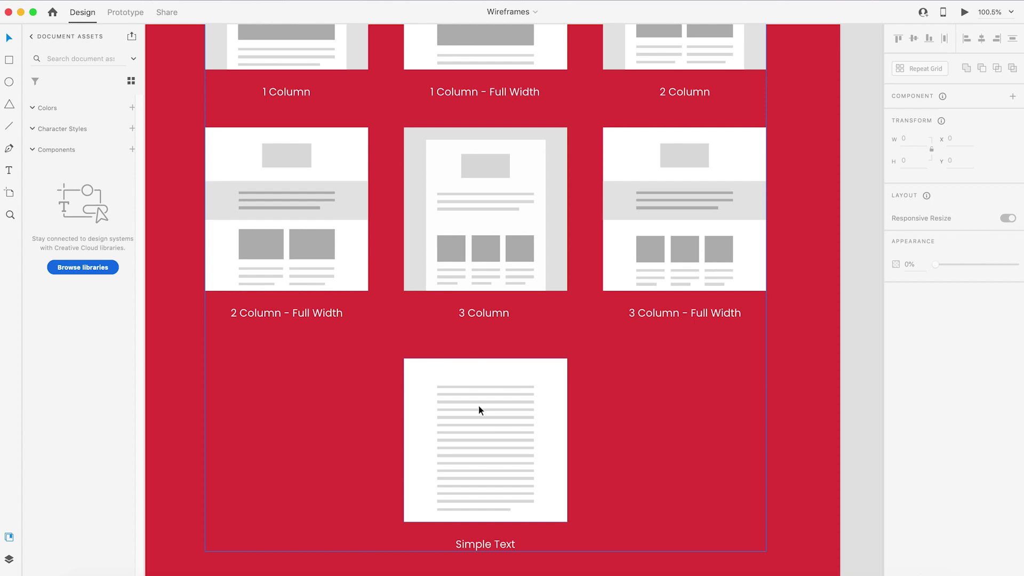
scroll(479, 406, down, 3)
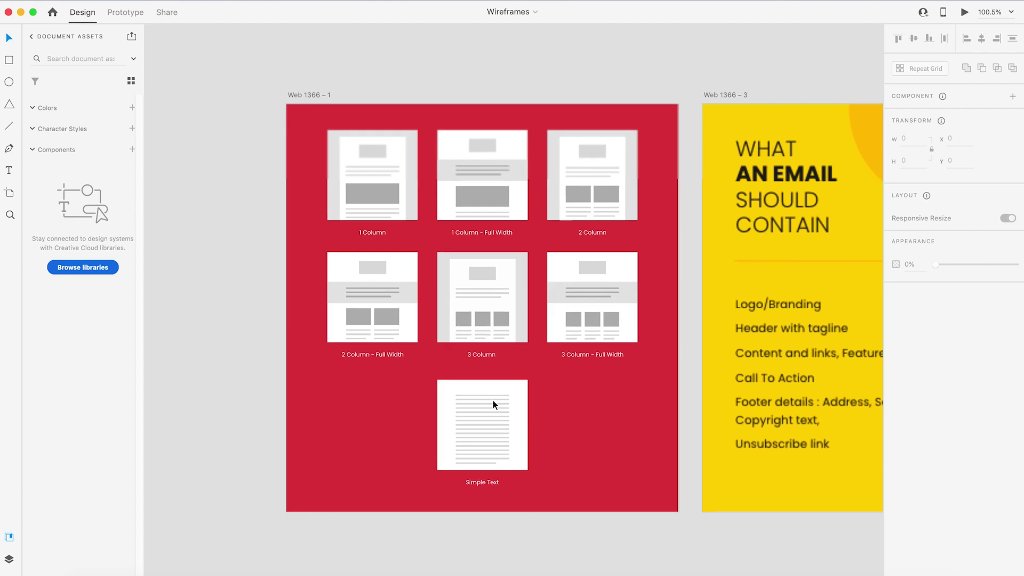
- Examine the checklist of required email elements on the yellow "What an email should contain" artboard
scroll(513, 393, right, 6)
scroll(596, 164, up, 3)
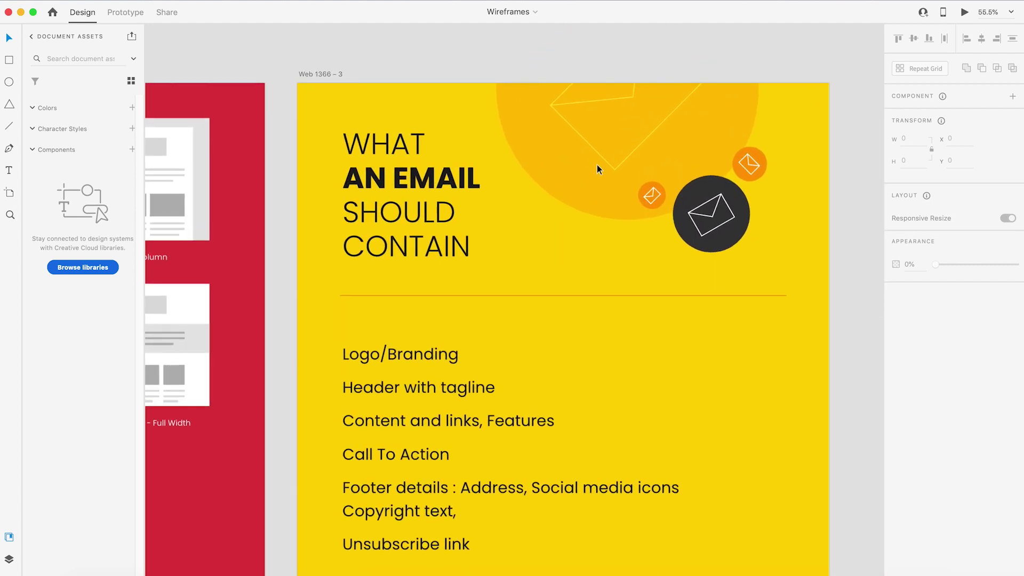
scroll(623, 244, down, 1)
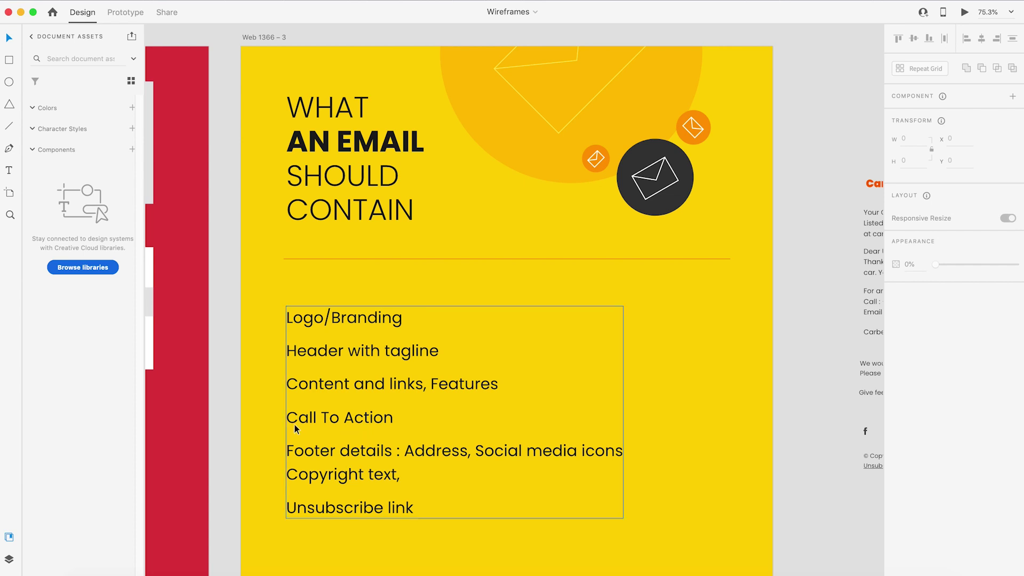
scroll(608, 382, down, 3)
scroll(608, 382, right, 1)
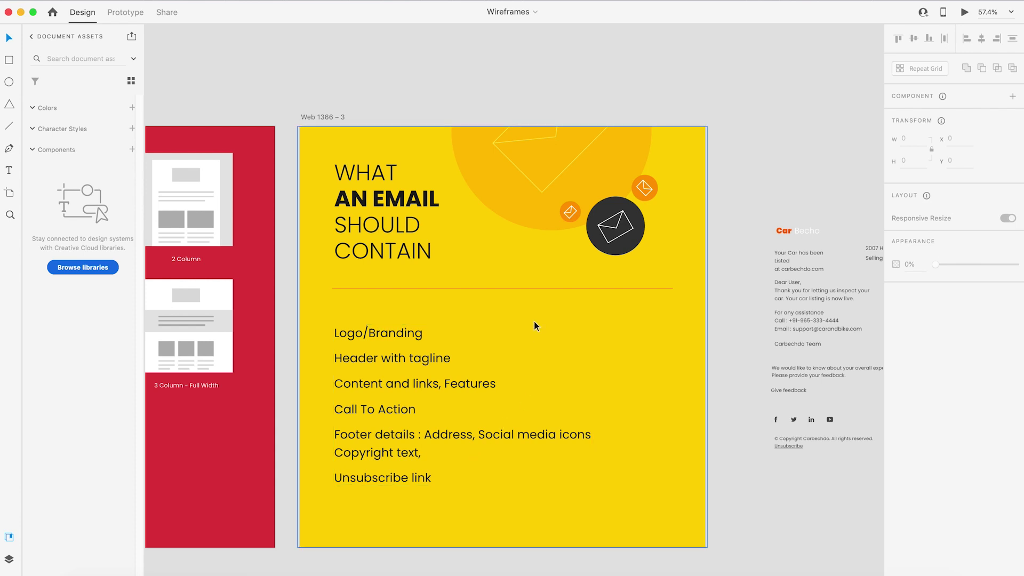
- Examine the prepared Carbechdo email copy on the canvas beside the yellow artboard, from logo to footer
scroll(533, 321, right, 6)
scroll(516, 131, down, 4)
scroll(515, 134, up, 4)
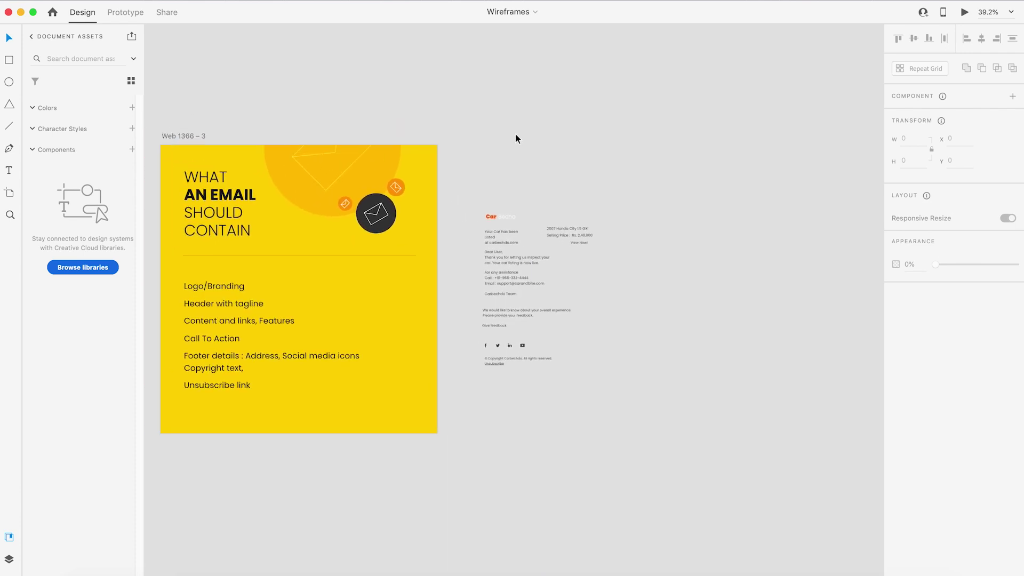
scroll(540, 135, right, 3)
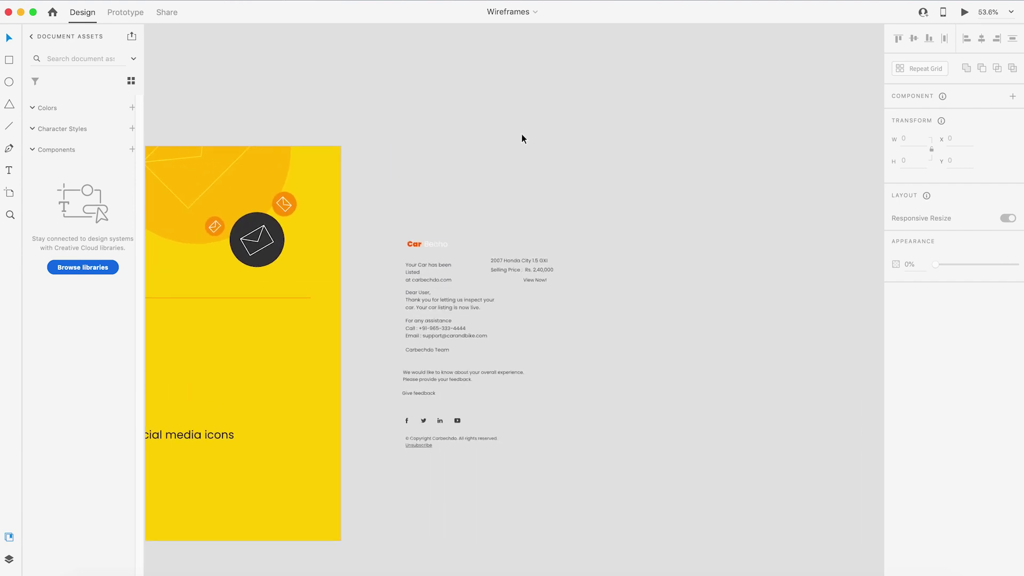
scroll(521, 134, left, 2)
scroll(522, 135, down, 1)
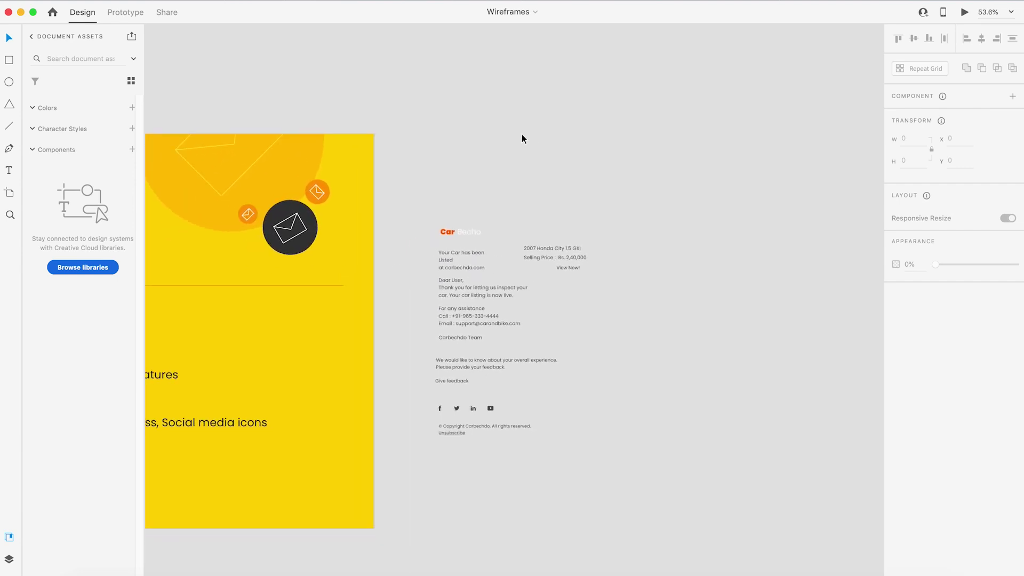
scroll(521, 133, right, 1)
scroll(522, 133, down, 5)
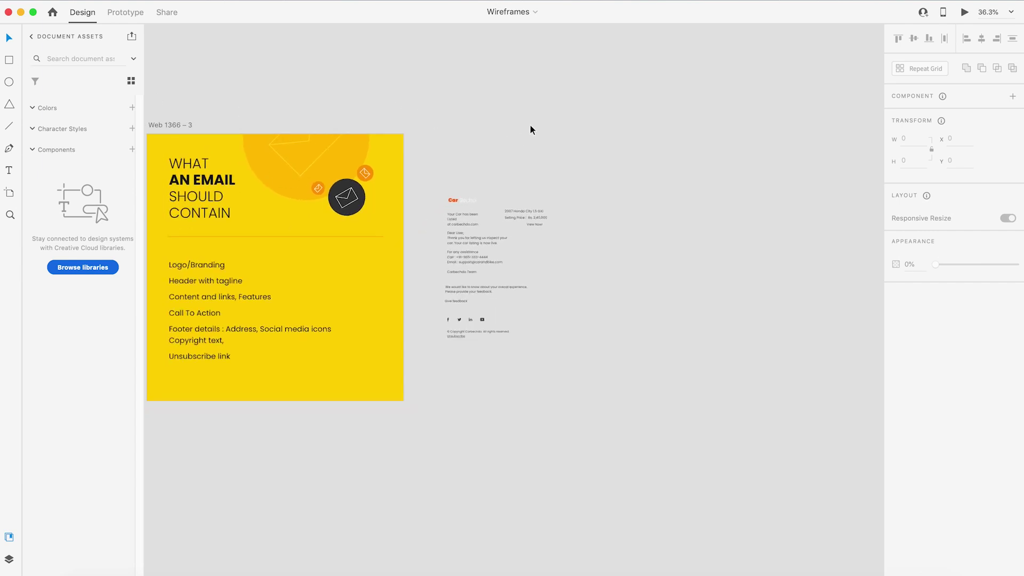
- Create a new Web 1366 artboard beside the yellow artboard
key(a)
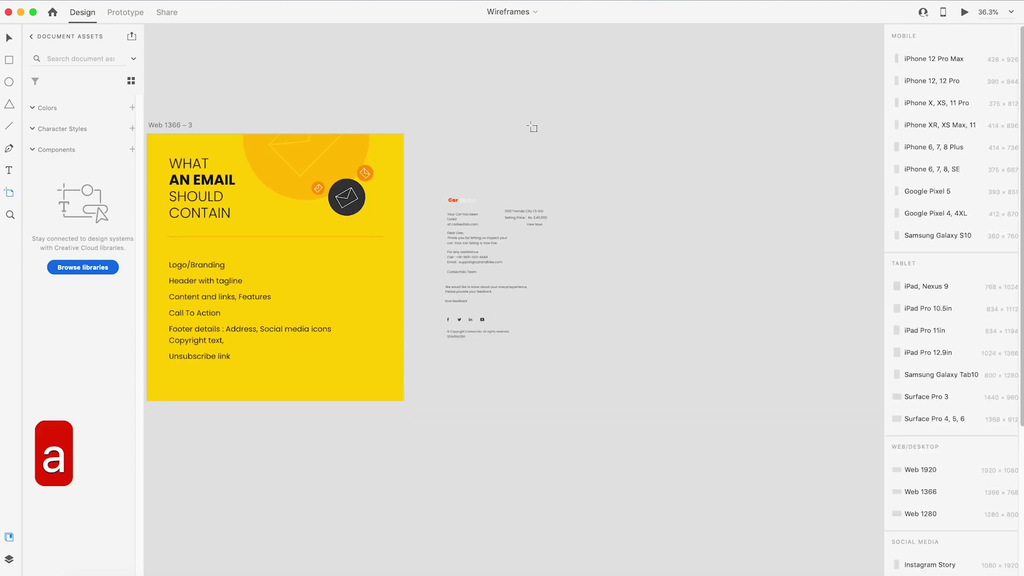
click(937, 491)
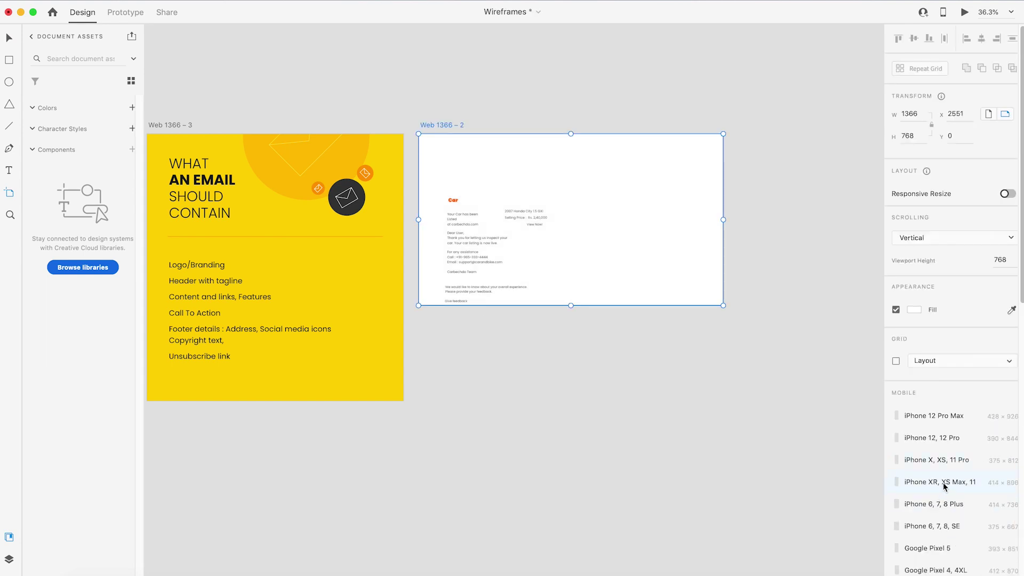
key(v)
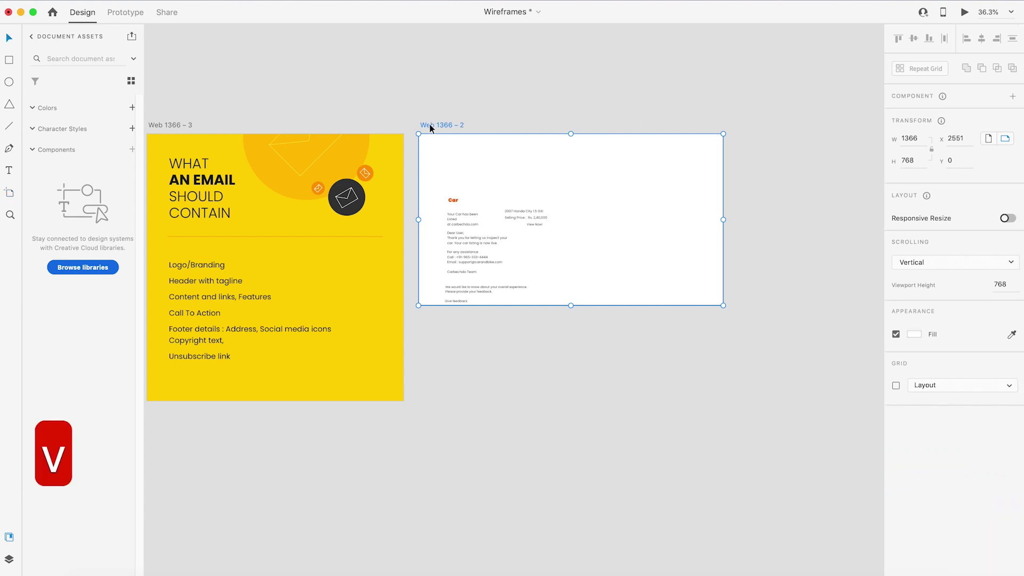
- Move the new artboard away from the yellow one to about X 2750, Y 27, and place the email copy on the canvas beyond it
drag(429, 126, 512, 133)
click(522, 122)
scroll(521, 122, down, 5)
drag(504, 79, 570, 249)
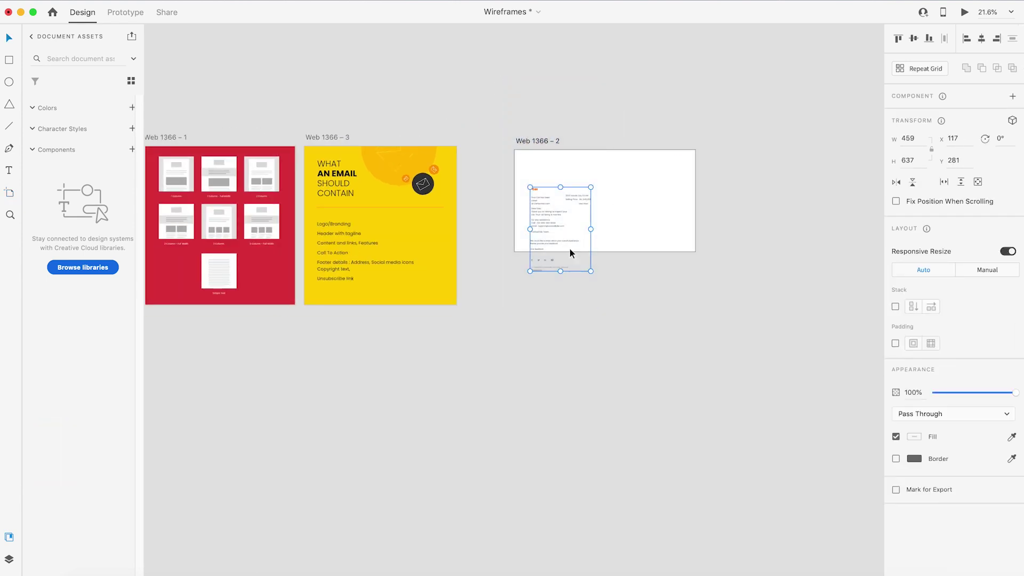
drag(539, 220, 747, 204)
click(713, 103)
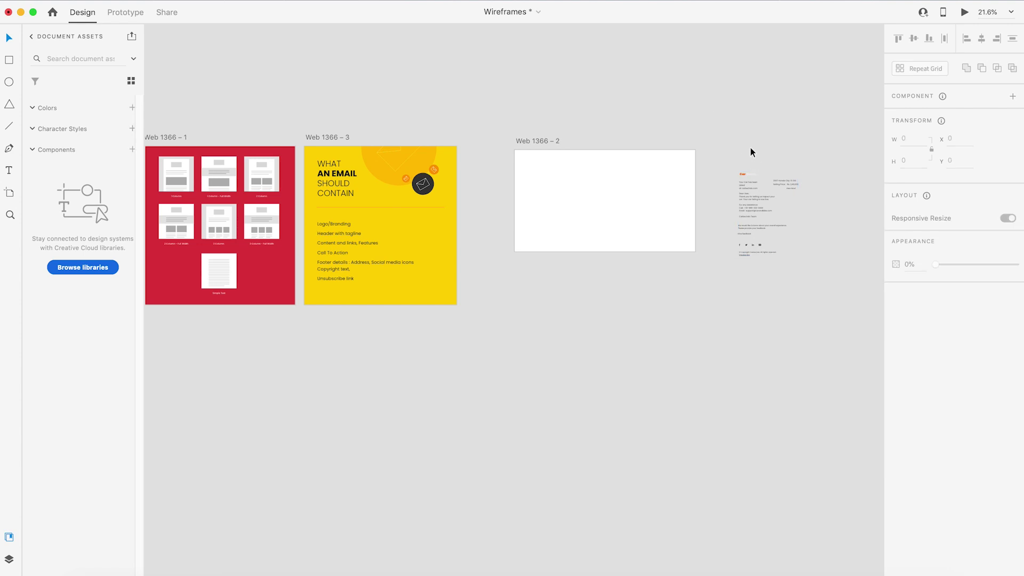
- Extend the blank artboard downward to a height of about 1199
scroll(171, 170, up, 5)
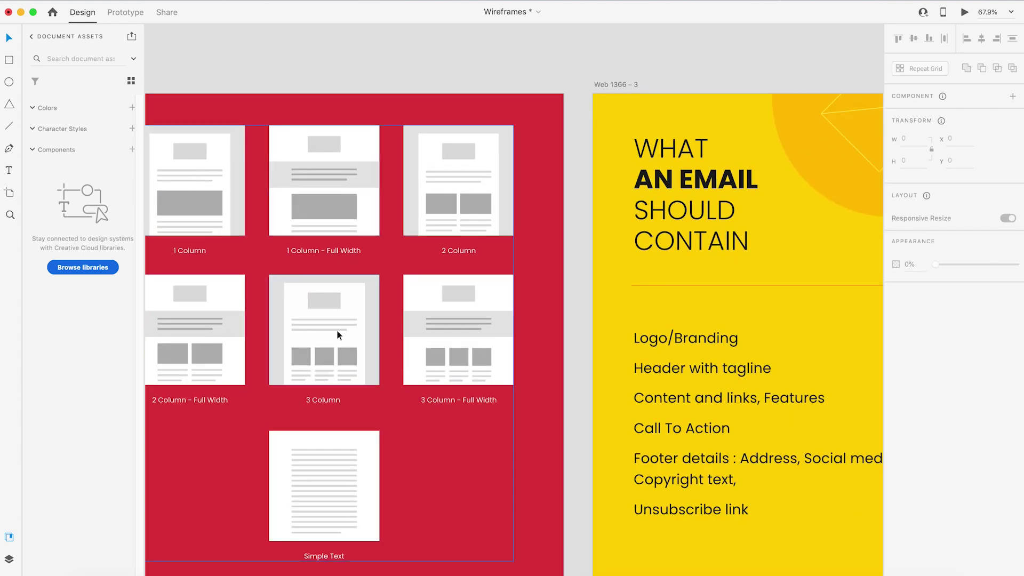
scroll(465, 212, down, 5)
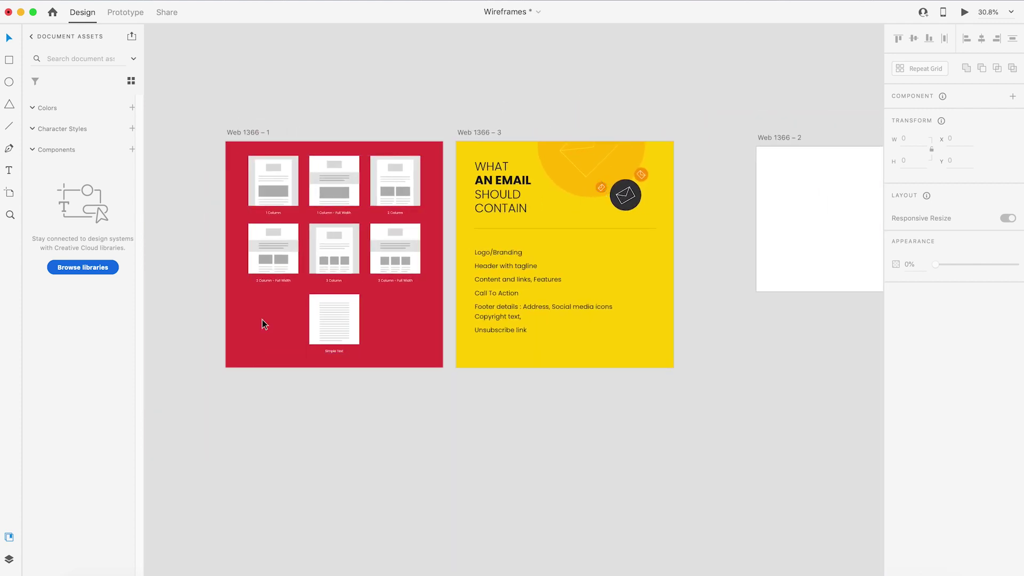
scroll(646, 286, right, 3)
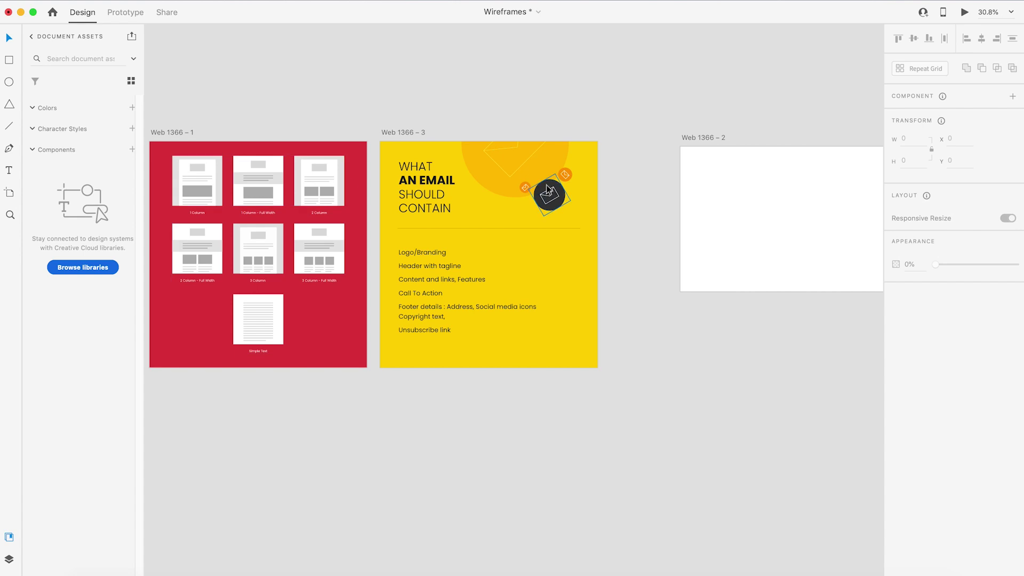
scroll(626, 408, down, 1)
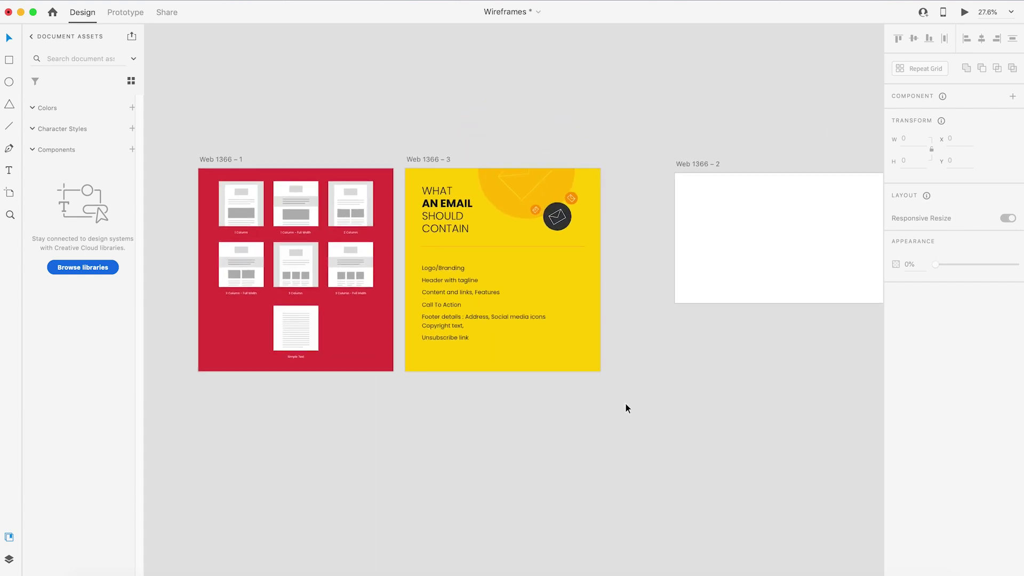
scroll(626, 404, up, 3)
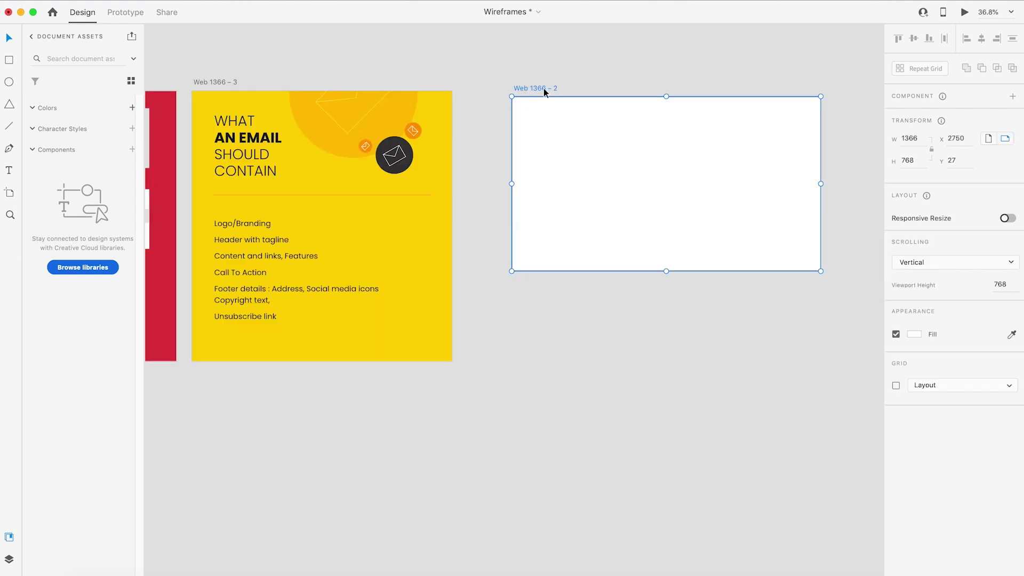
drag(666, 271, 662, 368)
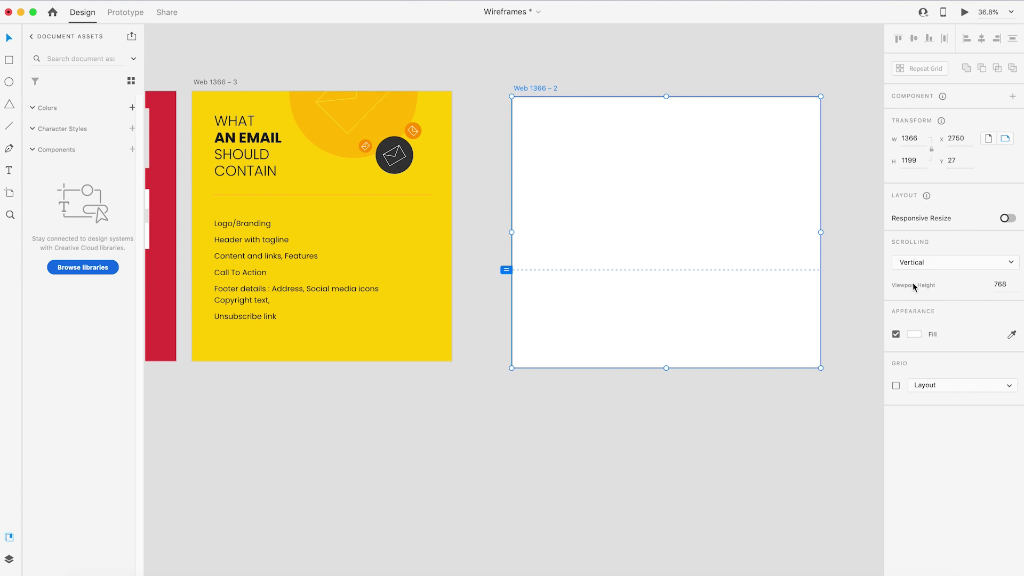
- Set the blank artboard's scrolling to None
click(922, 266)
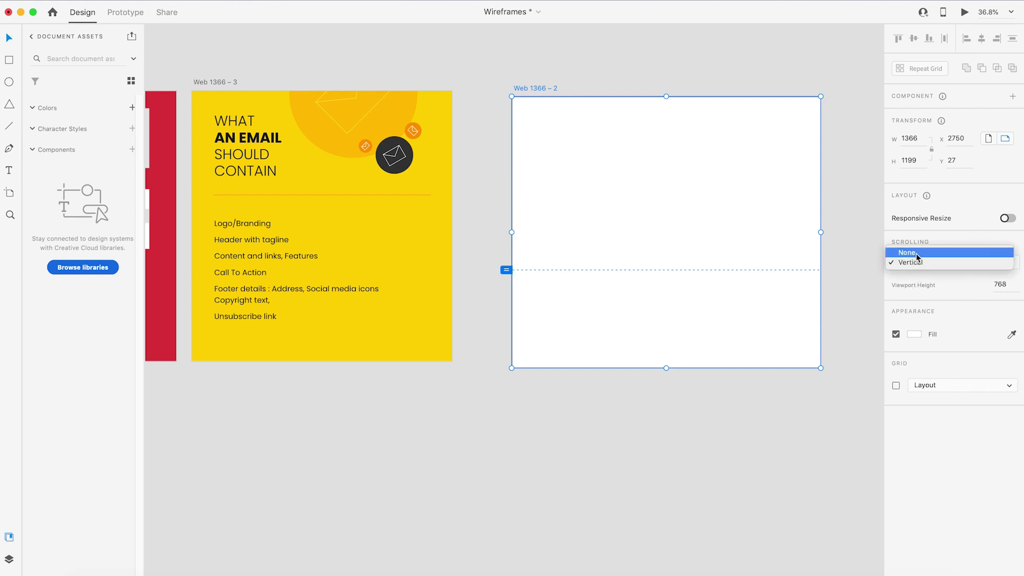
click(901, 252)
click(551, 63)
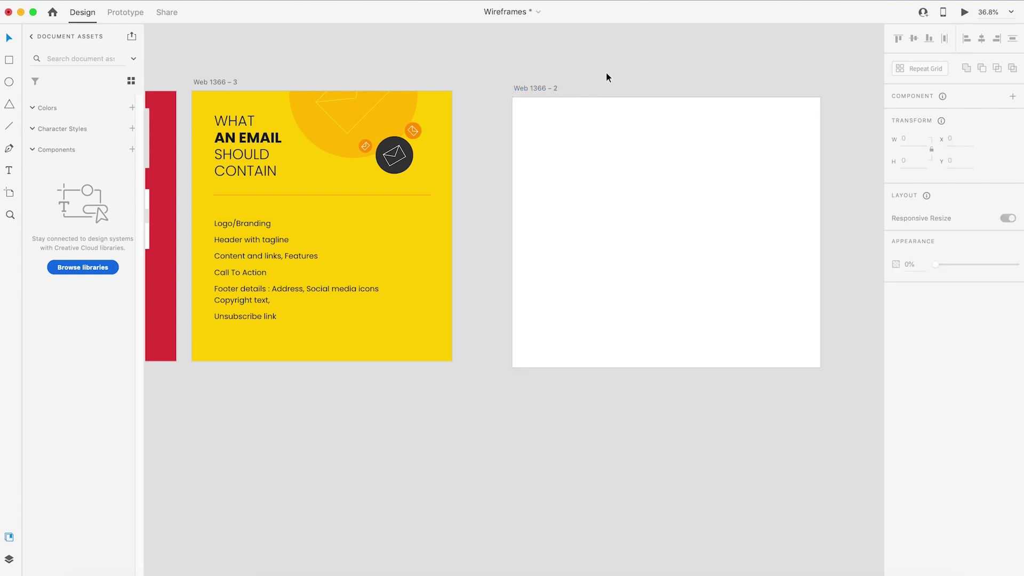
- Switch the blank artboard's scrolling to Vertical and back to None
click(545, 90)
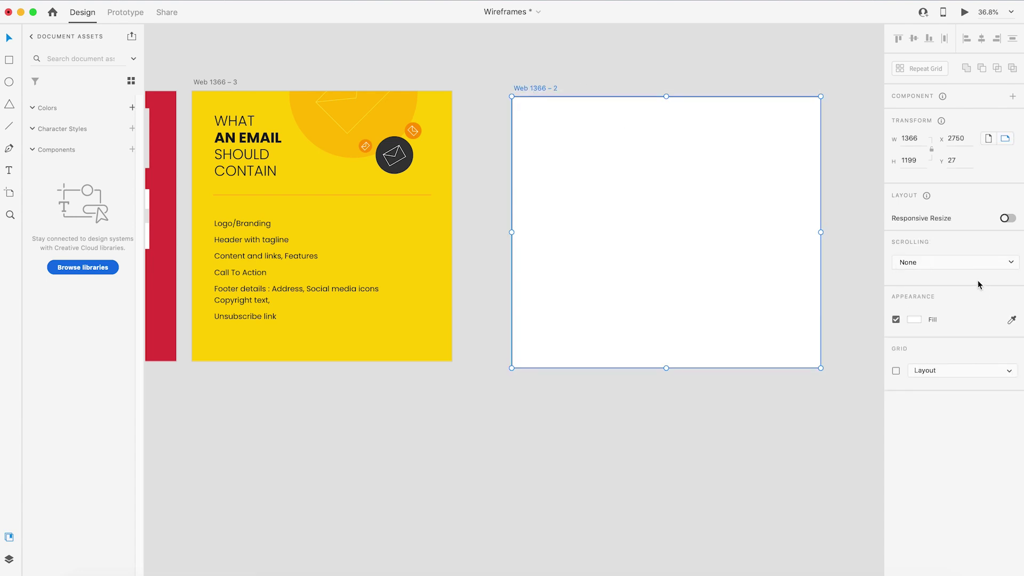
click(930, 261)
click(920, 272)
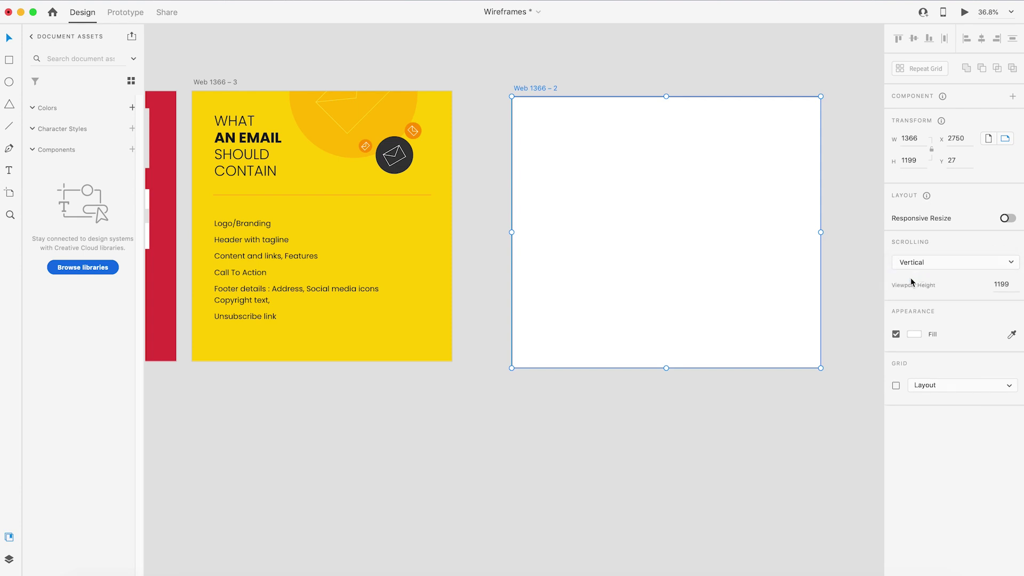
click(921, 261)
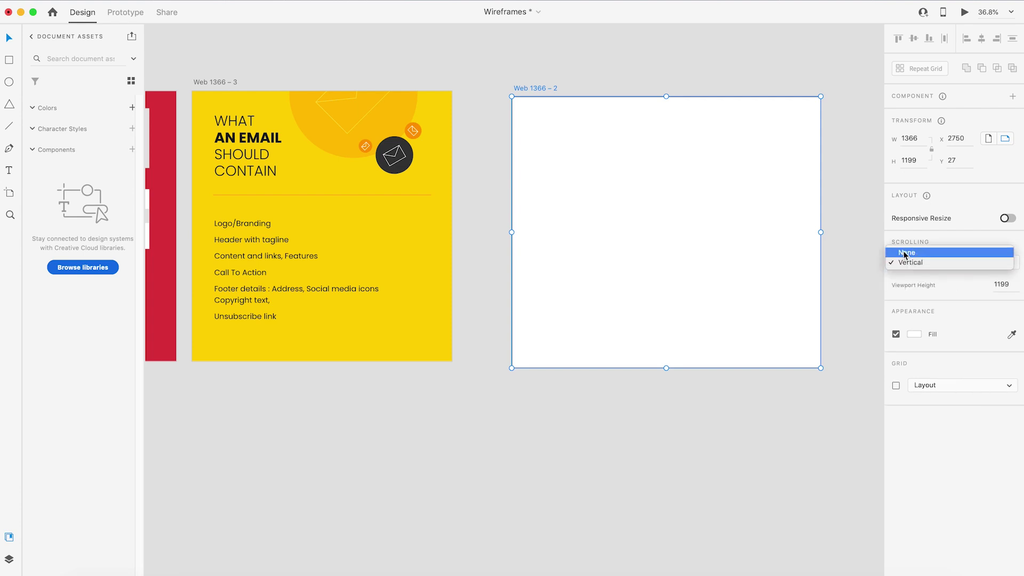
click(904, 253)
click(636, 69)
- Change the blank artboard's fill colour to #F5F5F5
drag(660, 69, 521, 90)
click(398, 109)
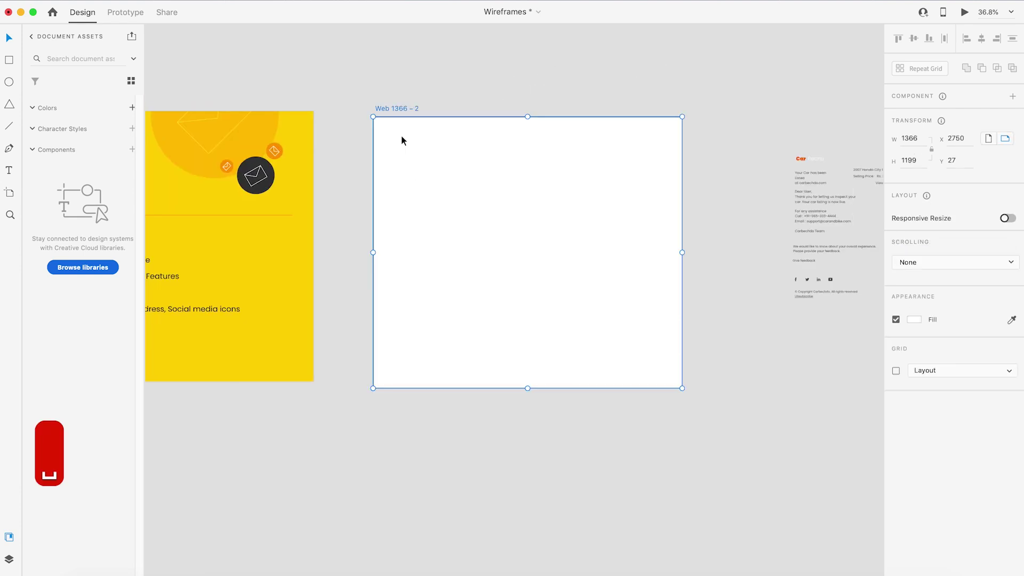
click(914, 320)
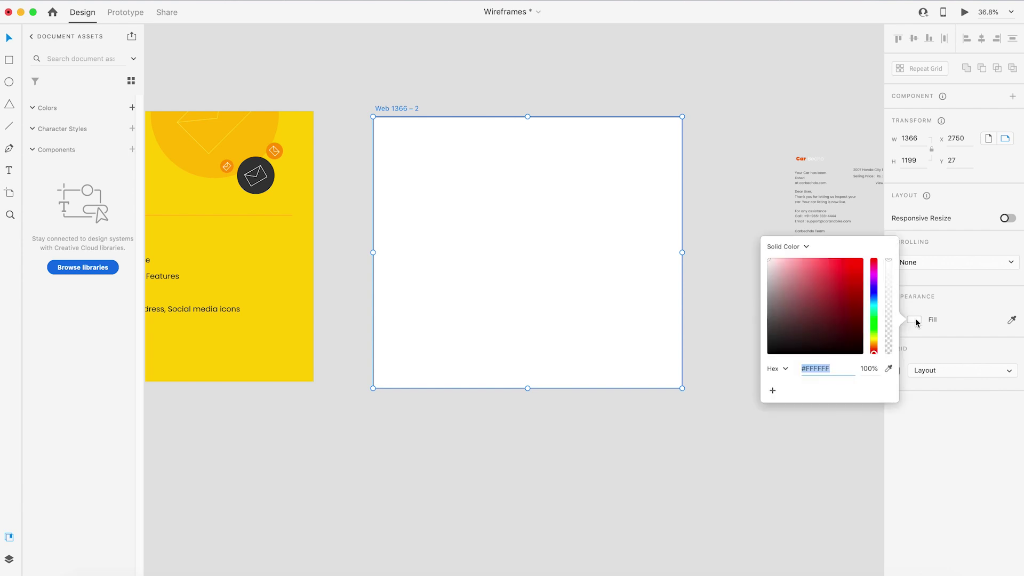
text(f5f5f5)
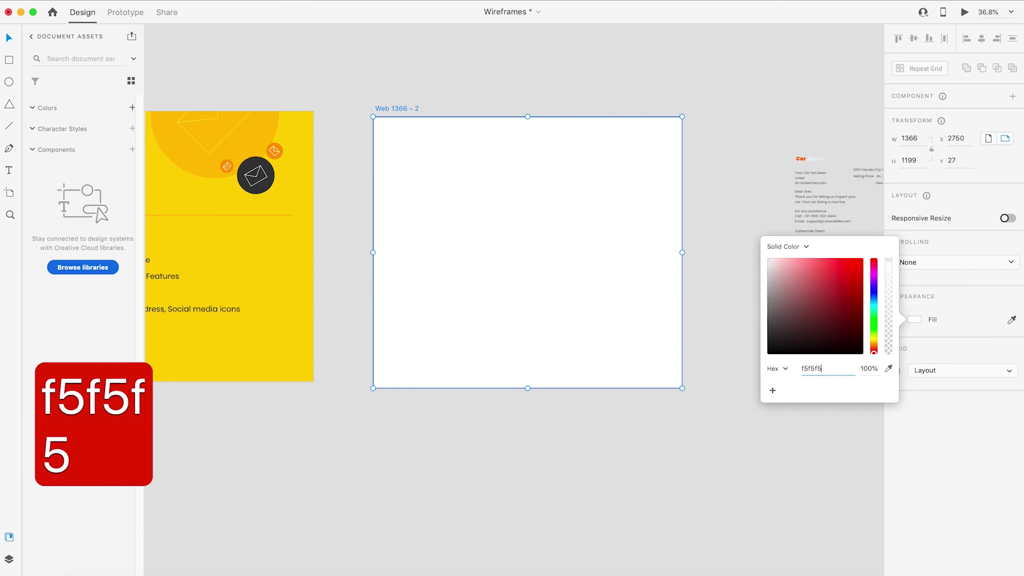
key(Return)
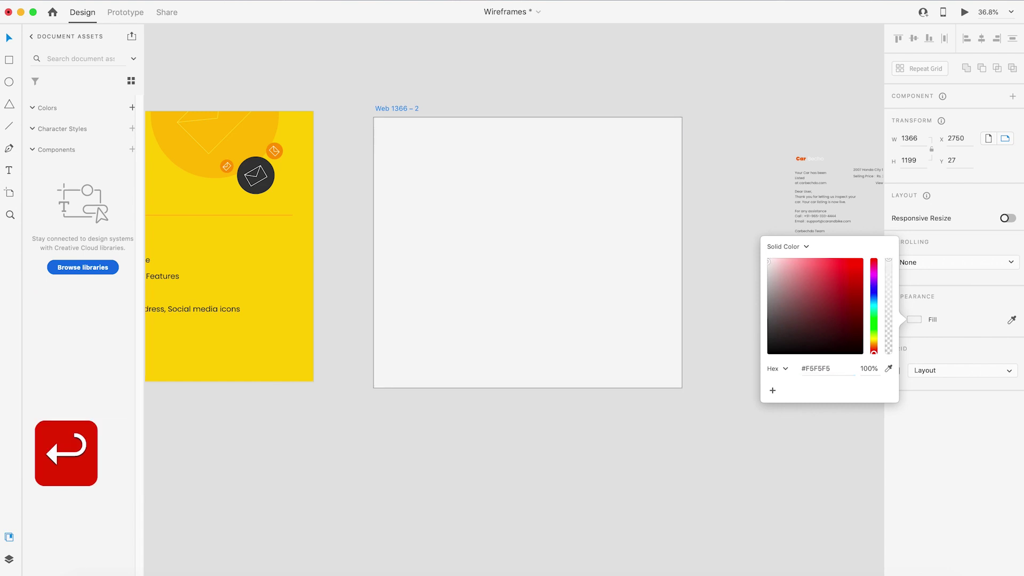
click(479, 68)
- Draw a tall rectangle about 920 high on the grey artboard and set its width to 650
scroll(475, 172, up, 3)
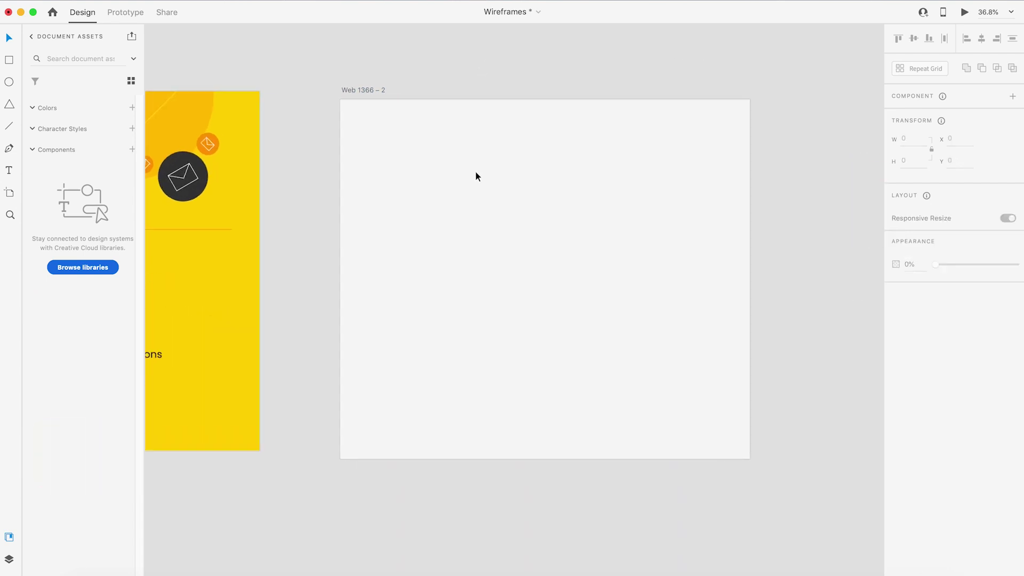
click(9, 62)
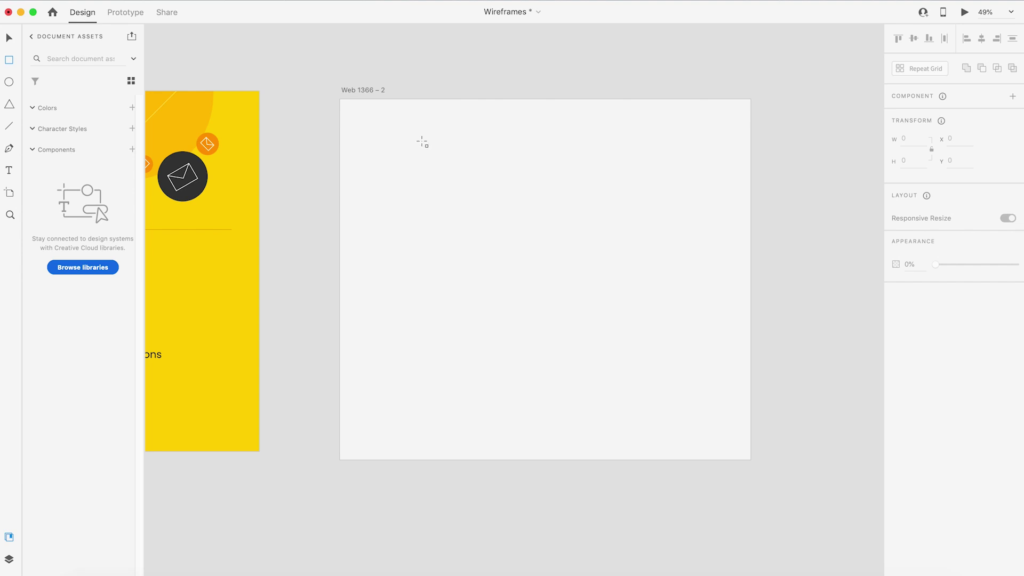
drag(413, 130, 561, 406)
click(907, 140)
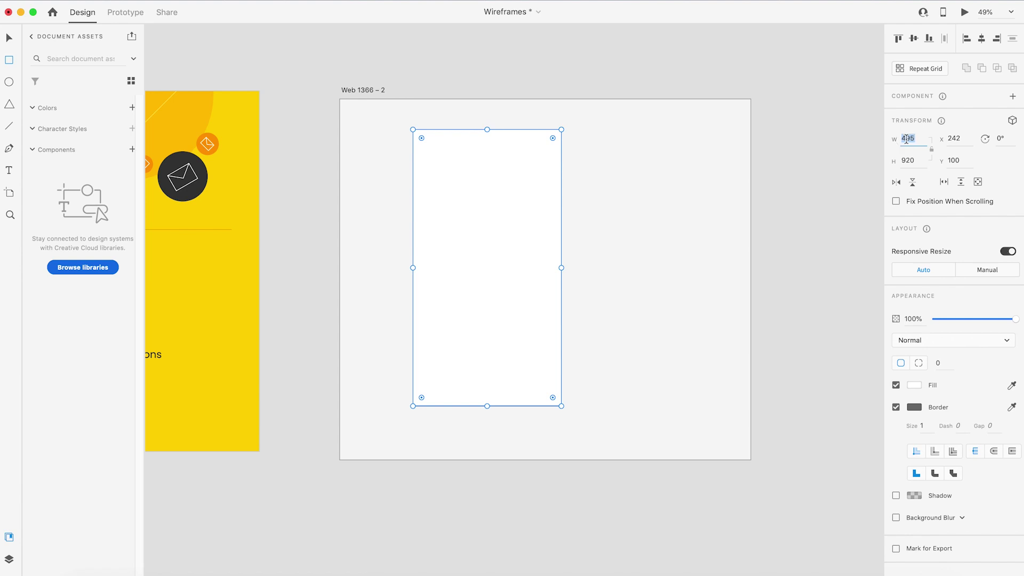
text(650)
key(Return)
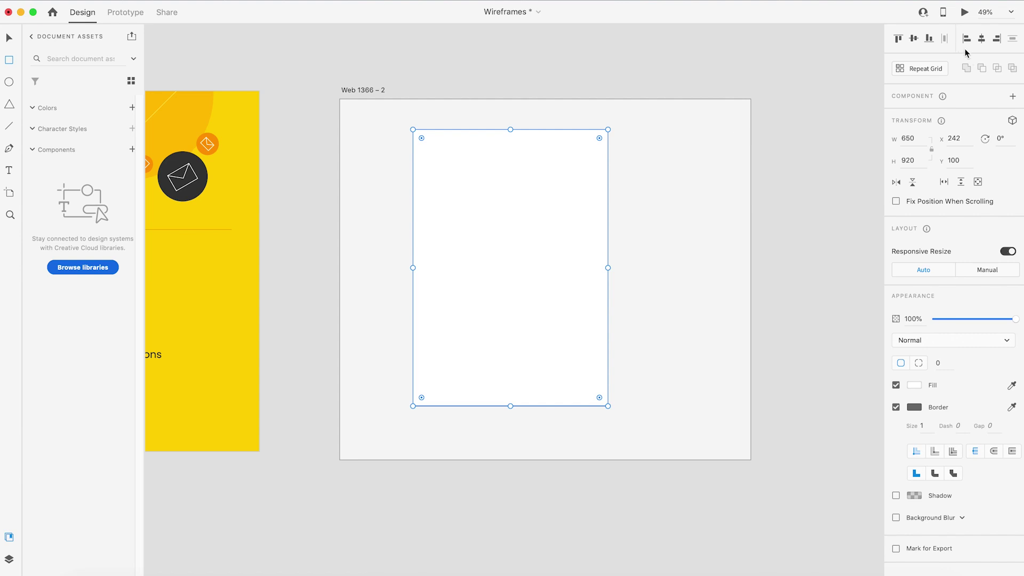
- Center the white rectangle horizontally on the artboard
click(981, 38)
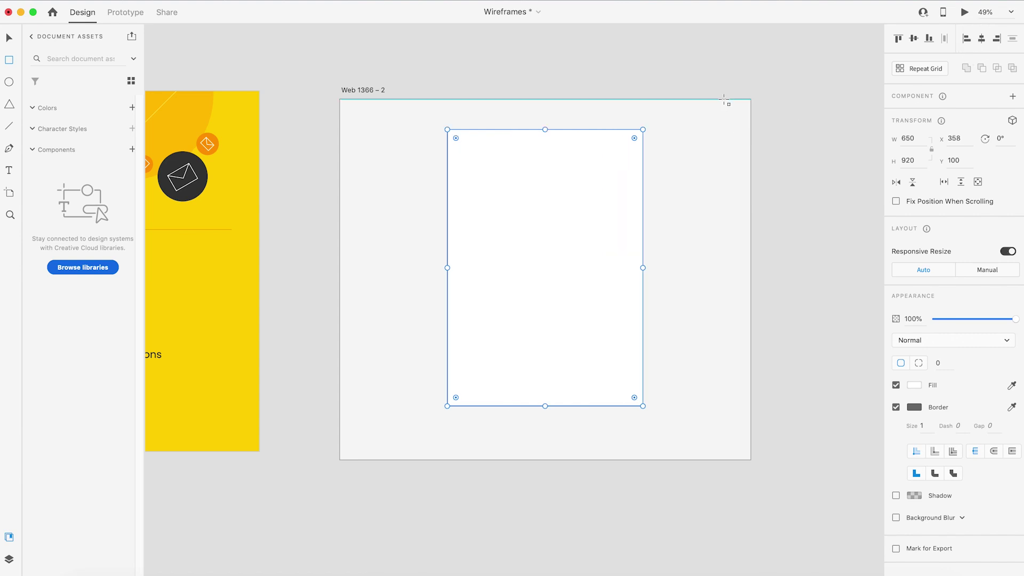
key(v)
click(626, 70)
- Change the white rectangle's border colour to a light grey
click(563, 194)
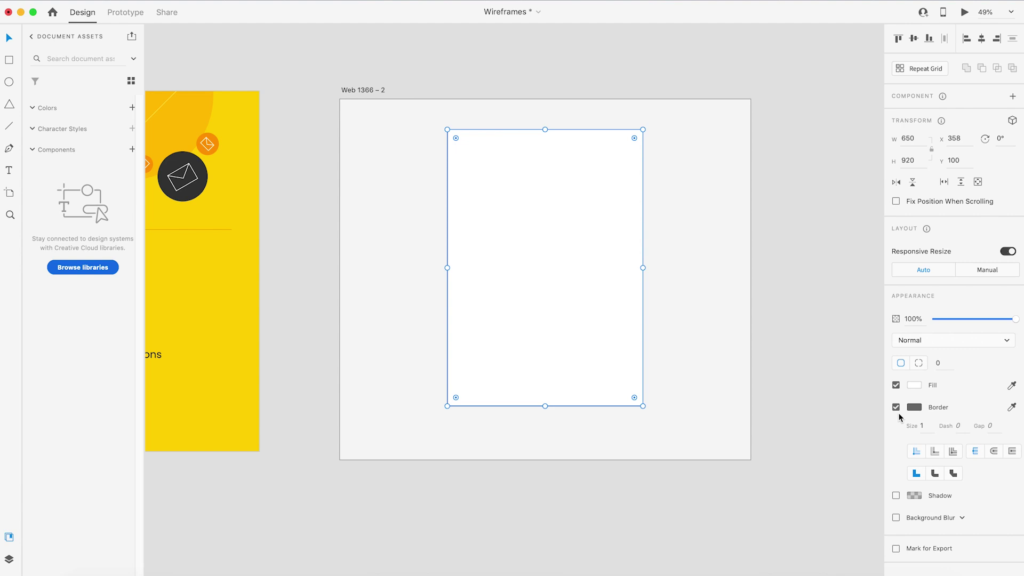
click(914, 407)
drag(779, 349, 762, 353)
click(812, 264)
click(631, 302)
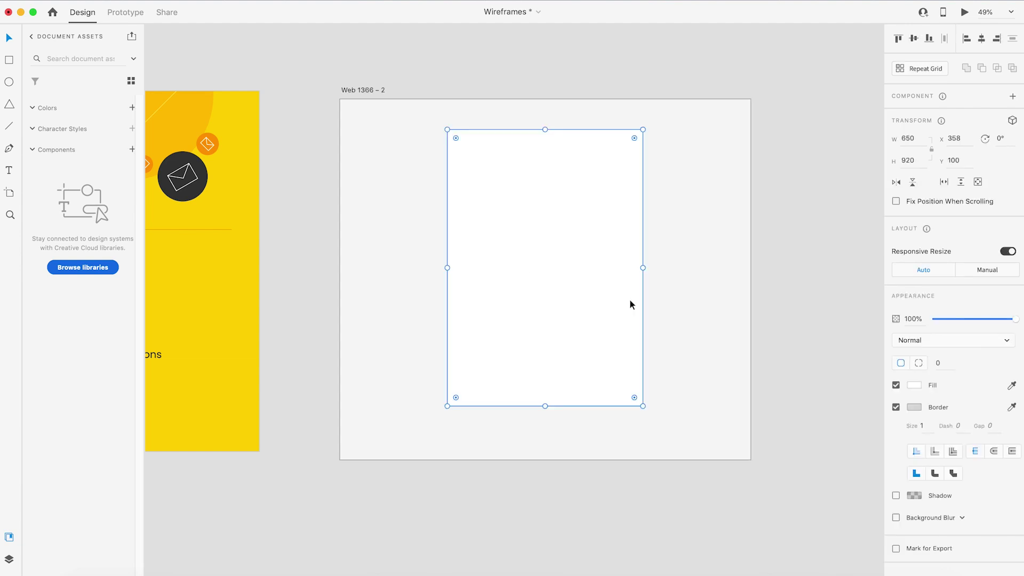
- Add a shadow to the white rectangle with a Y offset of 1 and a blur of 3
click(896, 496)
click(944, 514)
text(1)
key(Tab)
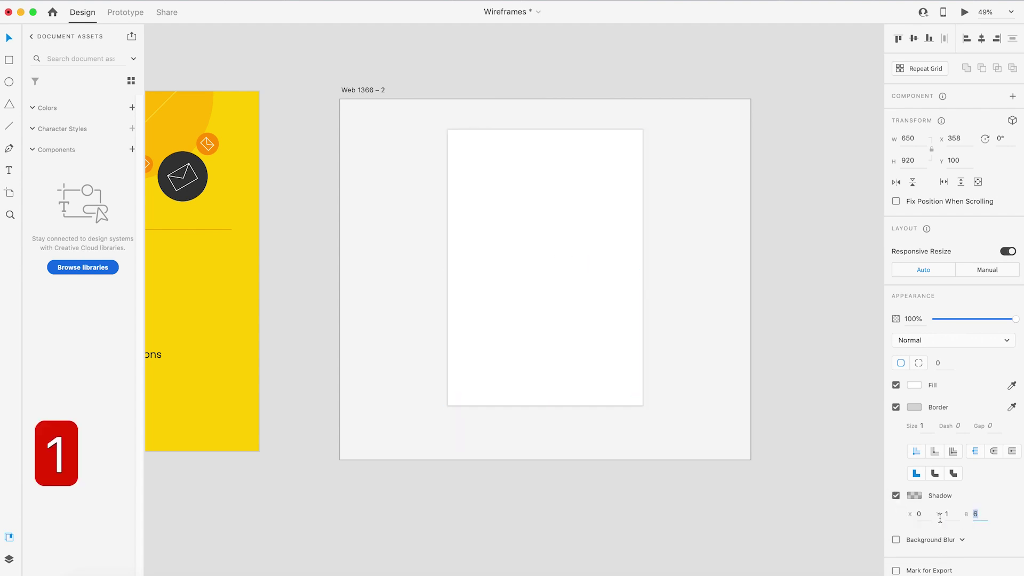
text(3)
click(859, 312)
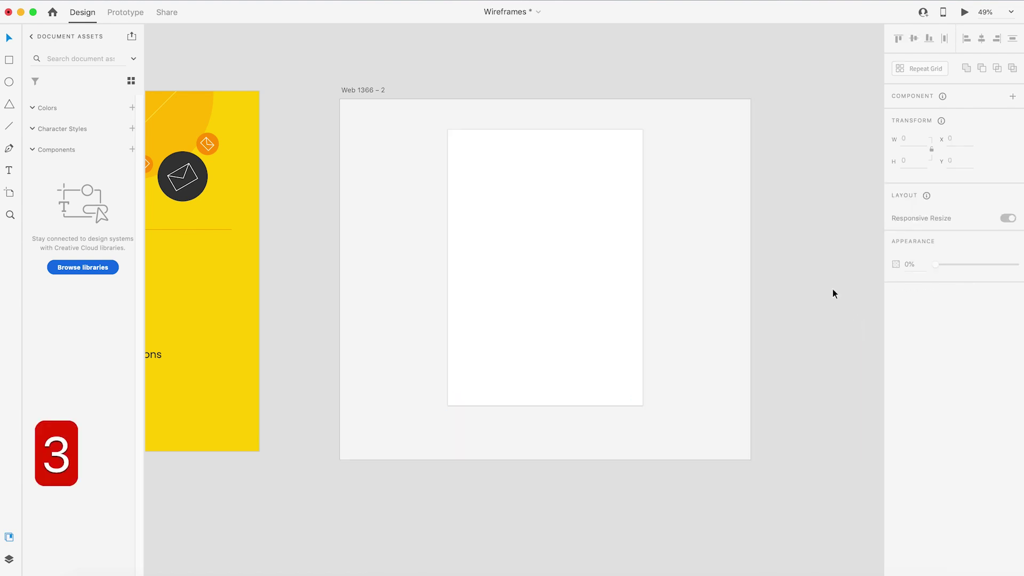
- Move the white rectangle up to Y 80 on the artboard
key(z)
click(528, 176)
key(v)
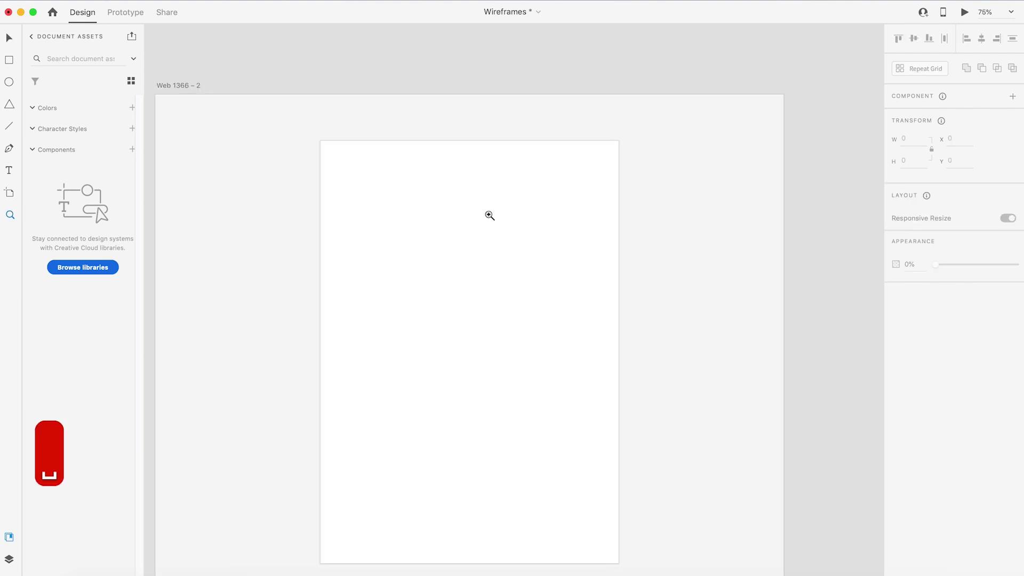
click(450, 209)
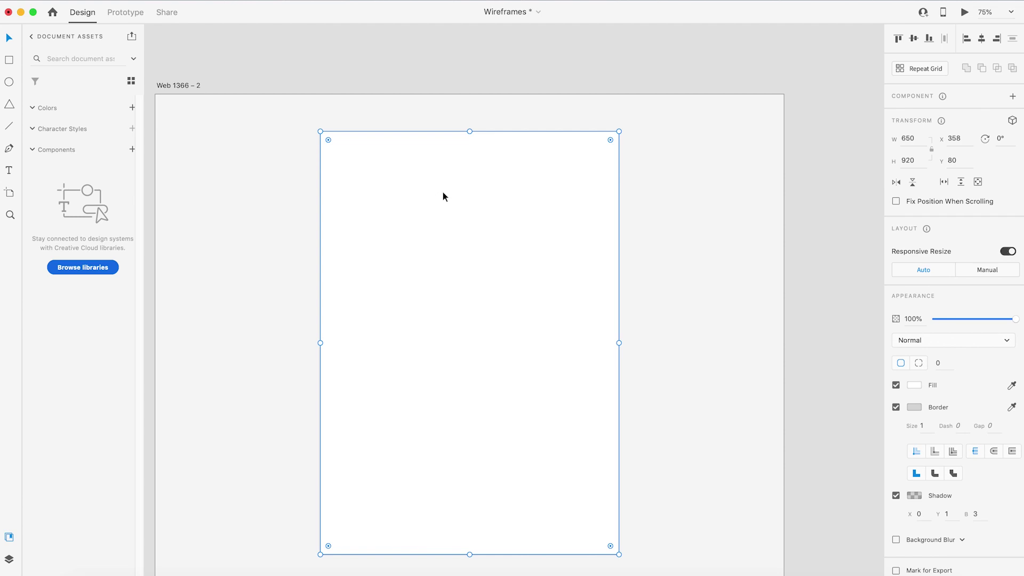
click(419, 82)
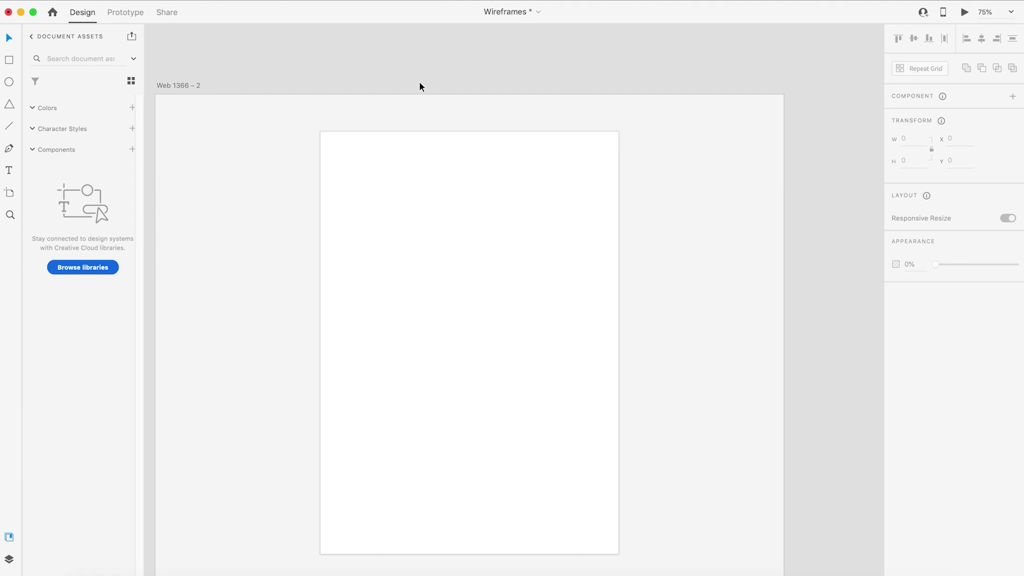
click(397, 143)
click(381, 63)
click(381, 189)
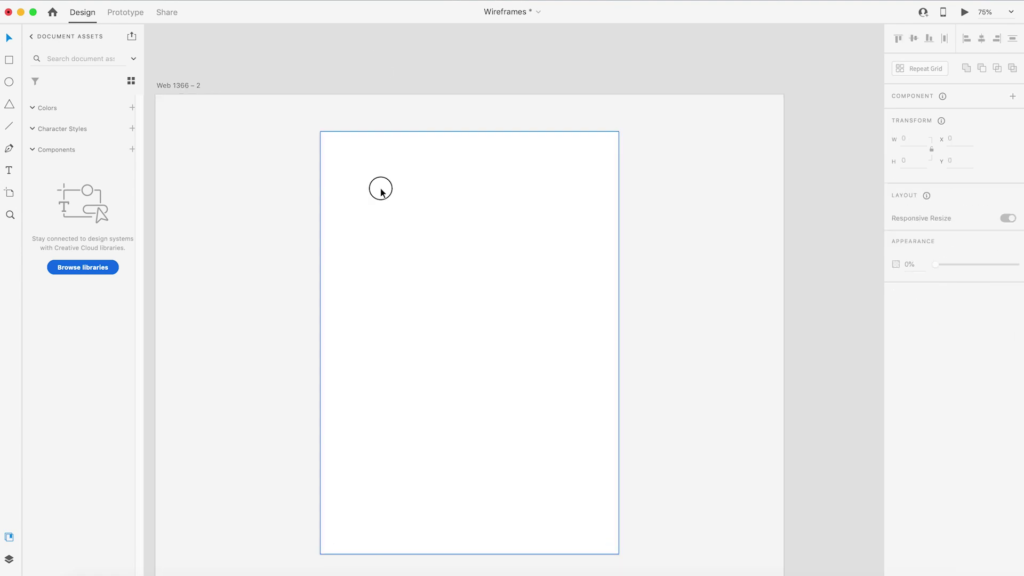
- Ungroup the email content block that sits beside the artboard
scroll(521, 204, down, 5)
scroll(715, 226, right, 2)
scroll(716, 225, up, 4)
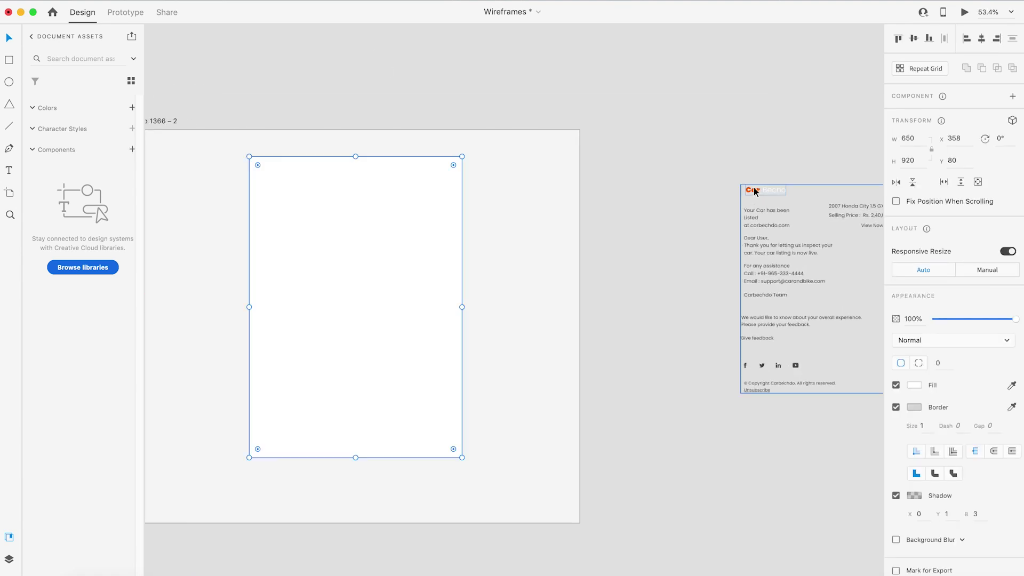
click(760, 191)
right_click(760, 190)
click(784, 306)
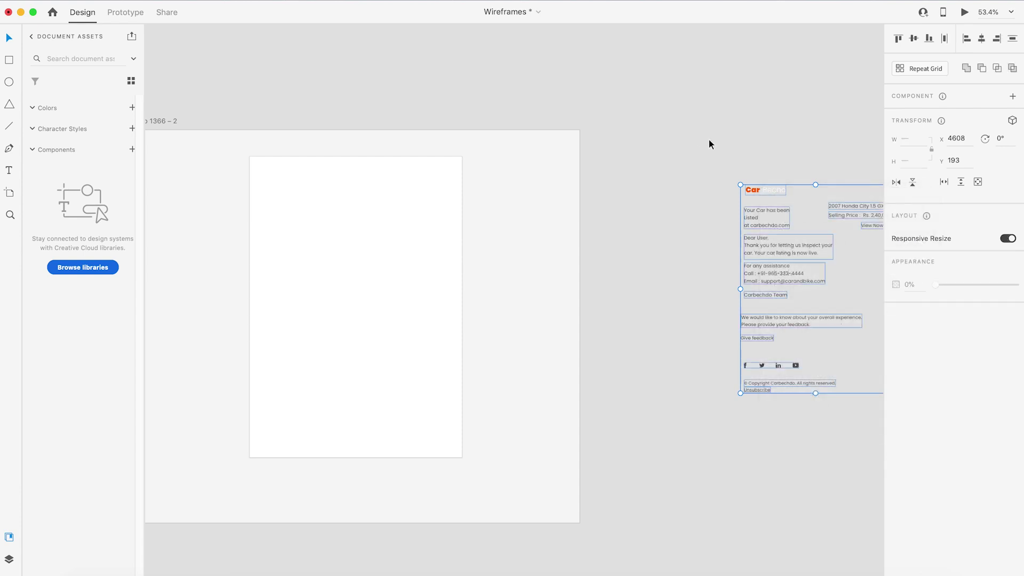
- Move the logo from the ungrouped content onto the upper-left area of the white email container
drag(760, 191, 278, 175)
click(312, 240)
scroll(320, 230, up, 3)
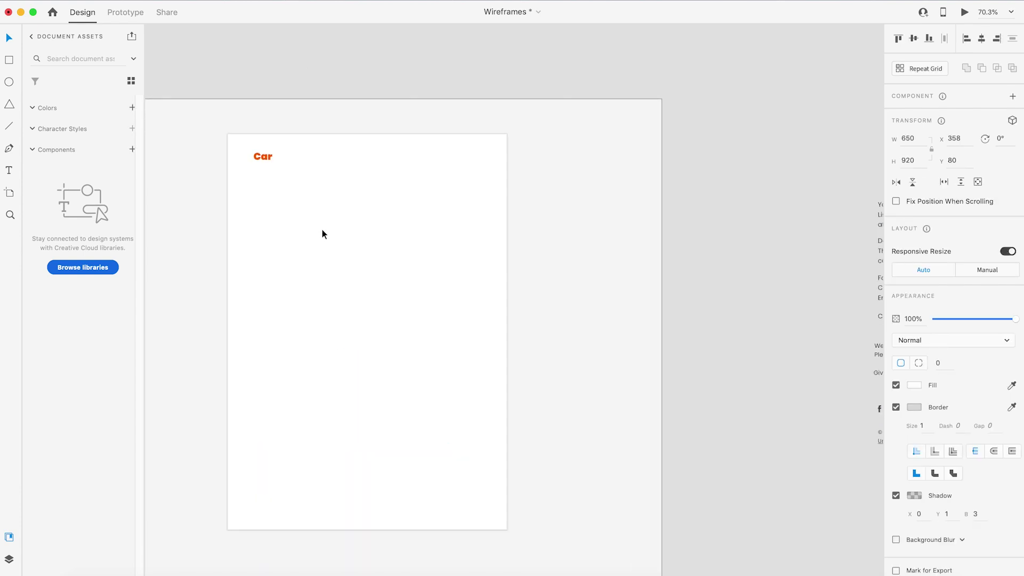
scroll(315, 215, up, 3)
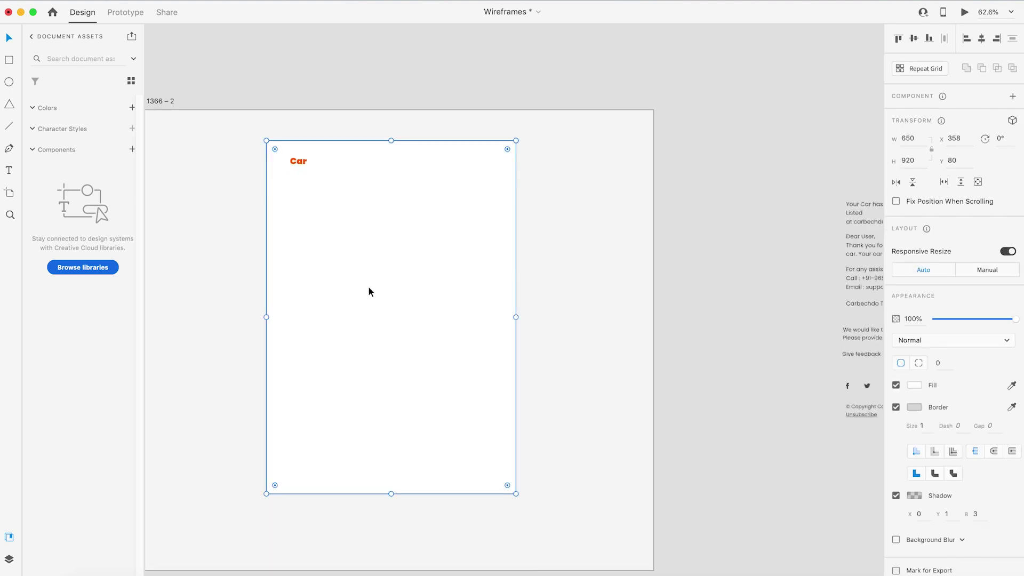
- Duplicate the white container in place and shorten the copy to a height of about 255, keeping its top edge aligned
key(super+c)
key(super+v)
drag(392, 494, 573, 310)
key(super+z)
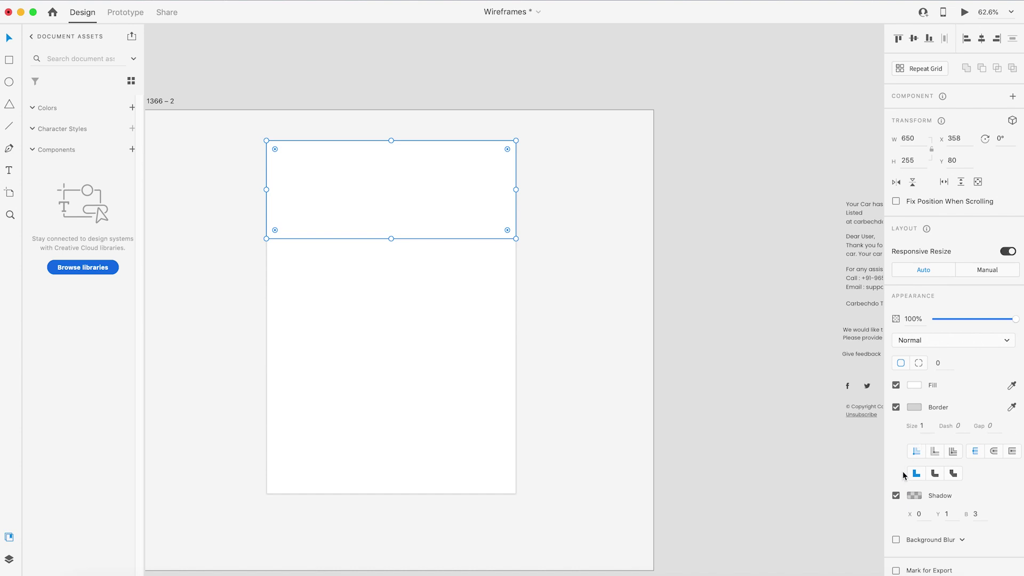
- Remove the shadow and border from the shortened rectangle and fill it with a muted red
click(896, 496)
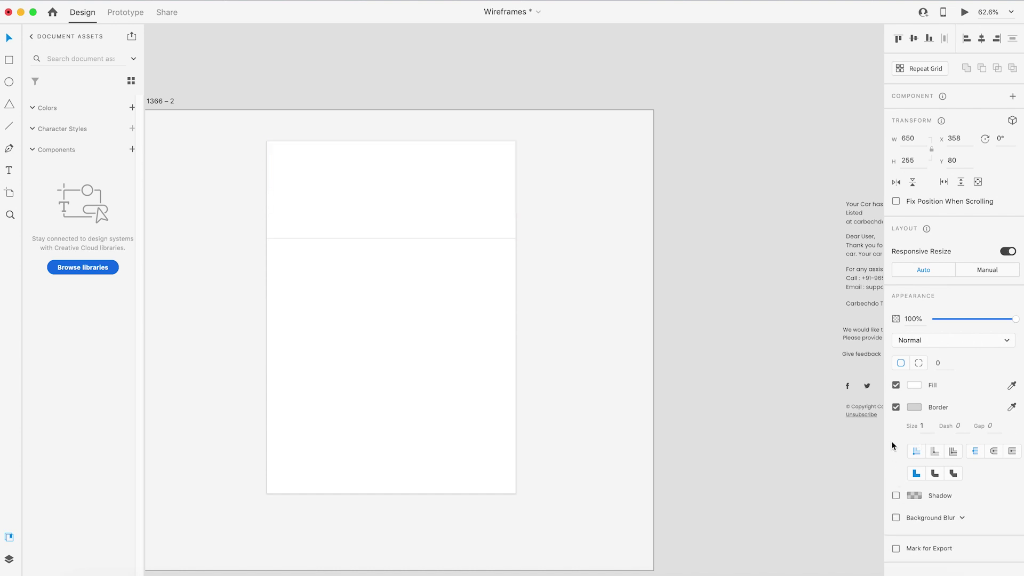
click(896, 408)
click(911, 387)
click(822, 353)
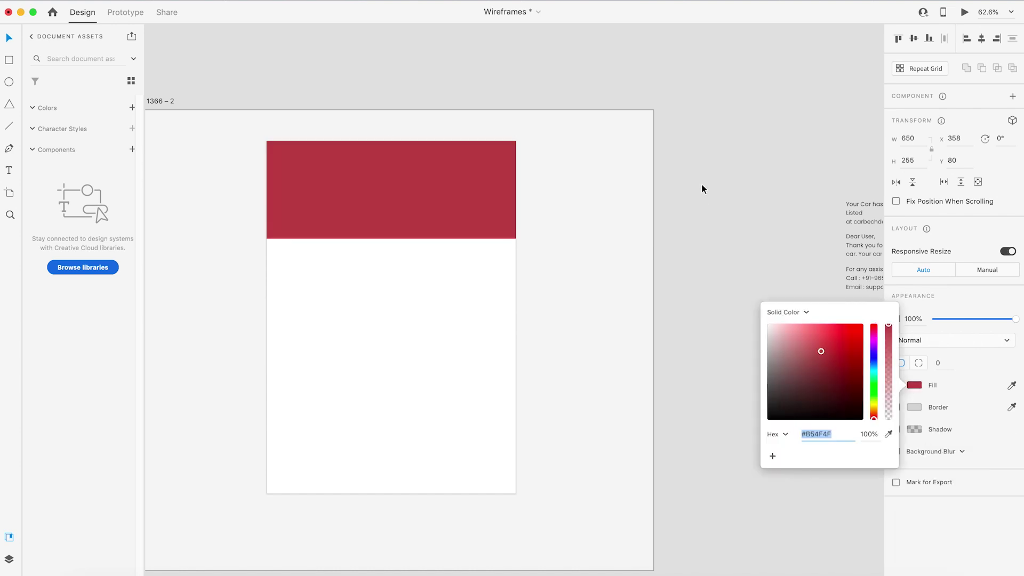
click(701, 184)
- Extend the red banner's lower edge to a height of about 288
click(402, 201)
drag(393, 240, 392, 252)
click(732, 236)
click(403, 210)
click(662, 157)
click(339, 221)
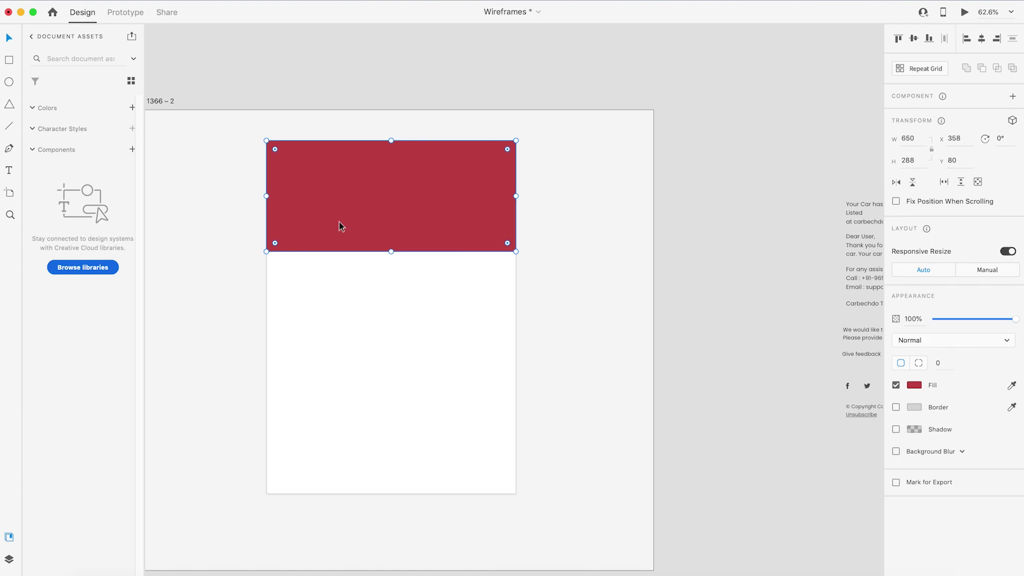
- Send the red banner and the white container behind the logo
shift+click(357, 294)
key(shift+super+[)
click(365, 102)
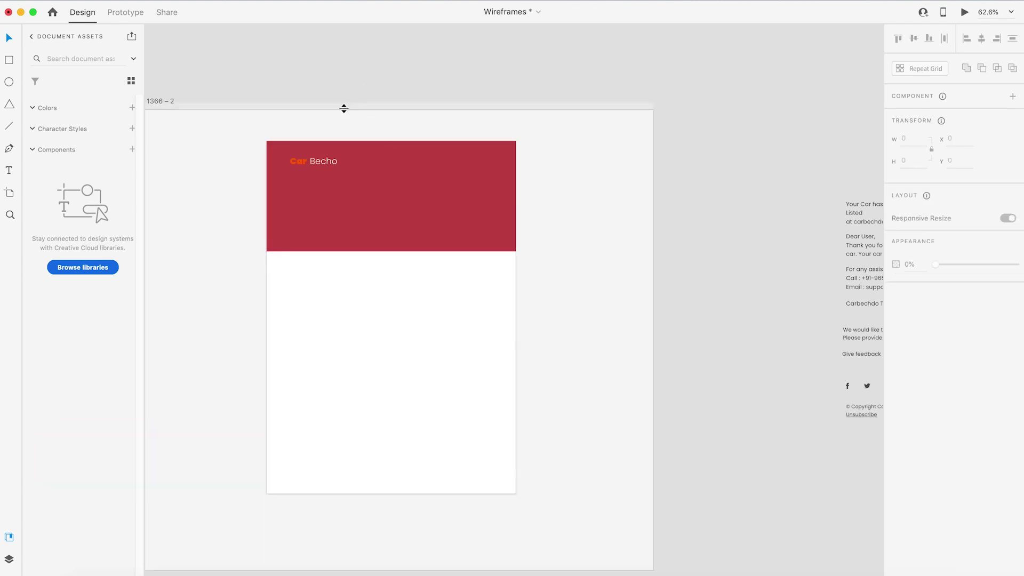
- Try the logo above the red banner with the word Becho in a dark colour, and undo both changes
drag(308, 161, 284, 134)
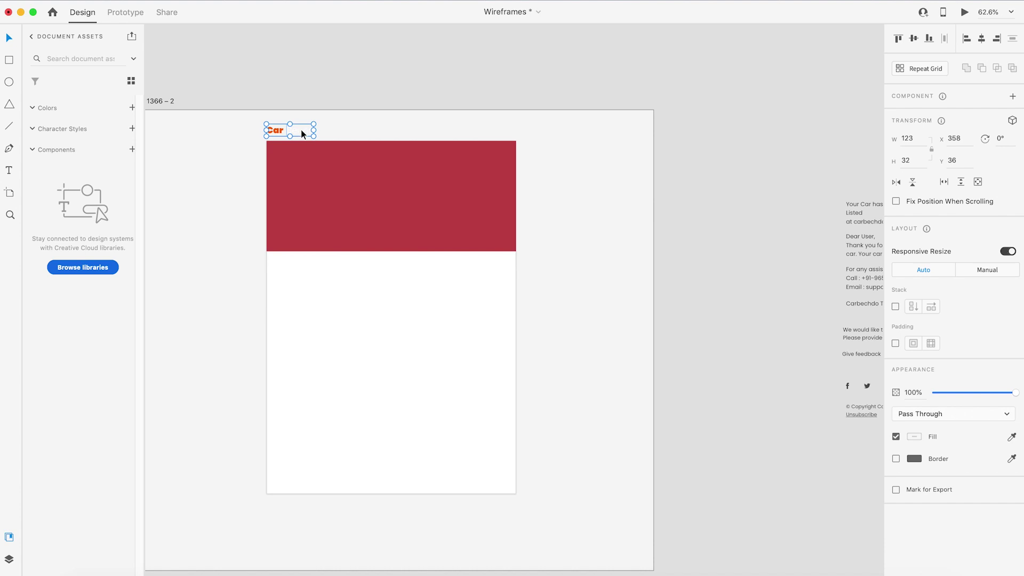
double_click(302, 131)
click(914, 484)
drag(790, 465, 714, 506)
click(299, 114)
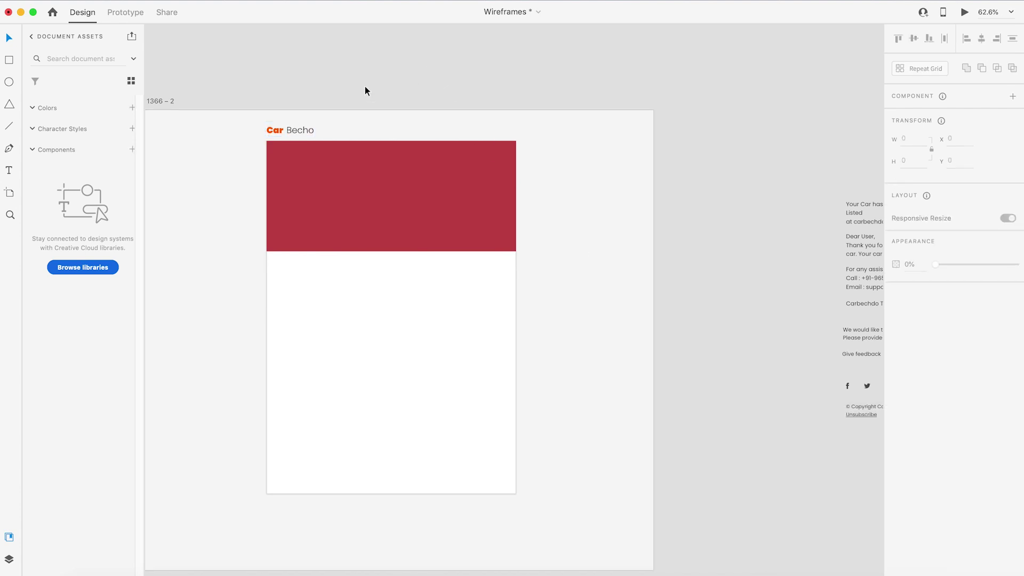
key(super+z)
key(super+z)
- Shift the logo slightly closer to the red banner's upper-left corner
click(308, 160)
click(331, 81)
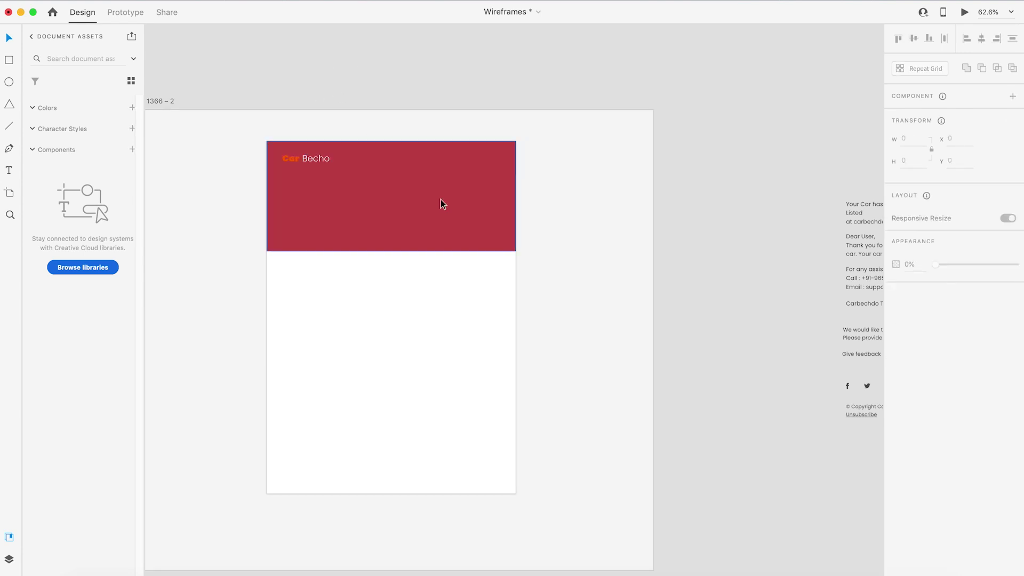
- Switch to Finder and place image.png from the Graphic assets folder into the red banner as its fill
click(441, 200)
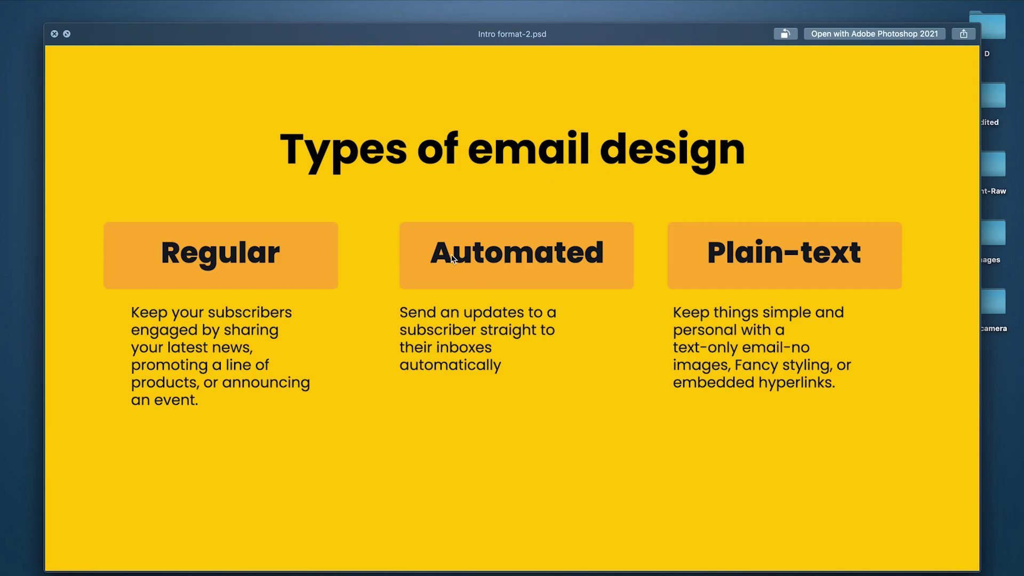
click(433, 156)
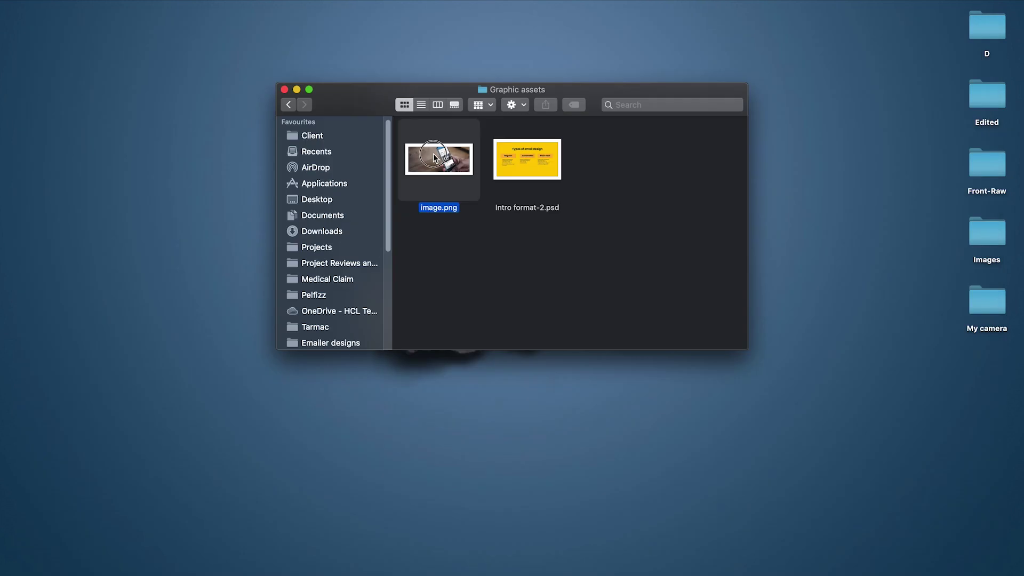
click(461, 247)
drag(439, 153, 376, 200)
key(super+Tab)
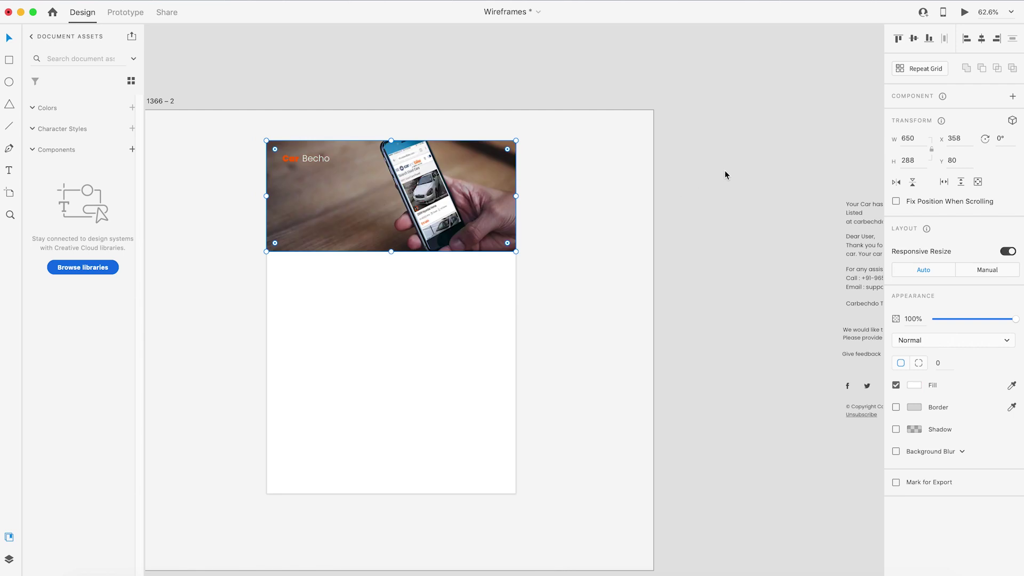
click(725, 173)
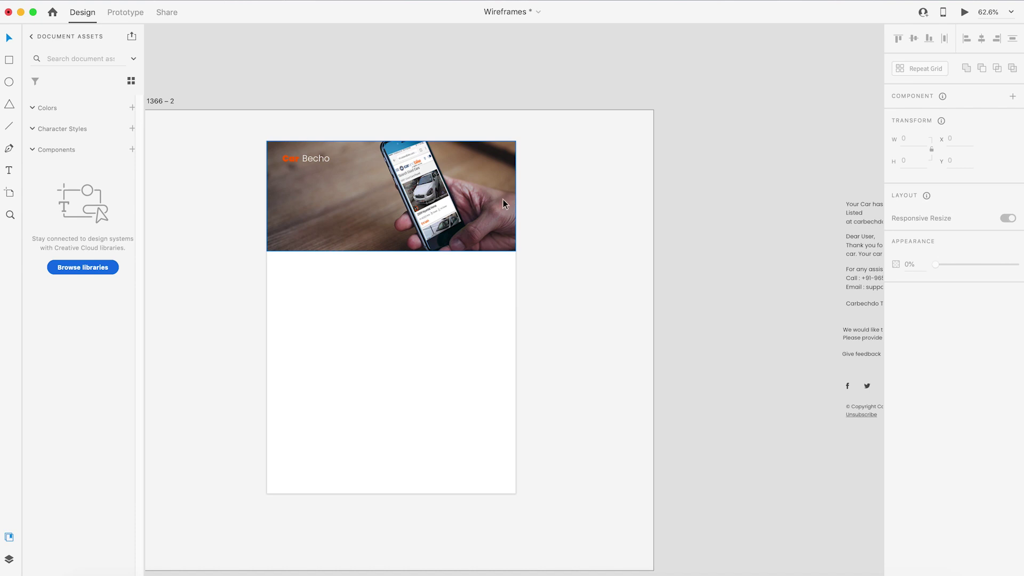
- Move the "Your Car has been Listed at carbechdo.com" text onto the white area below the banner image
click(852, 213)
drag(852, 212, 315, 304)
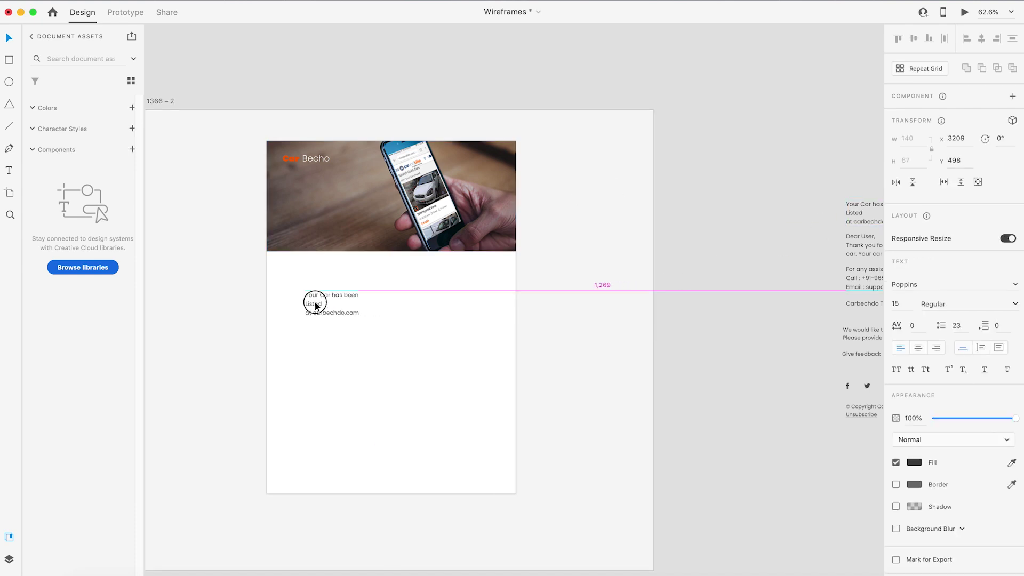
click(702, 248)
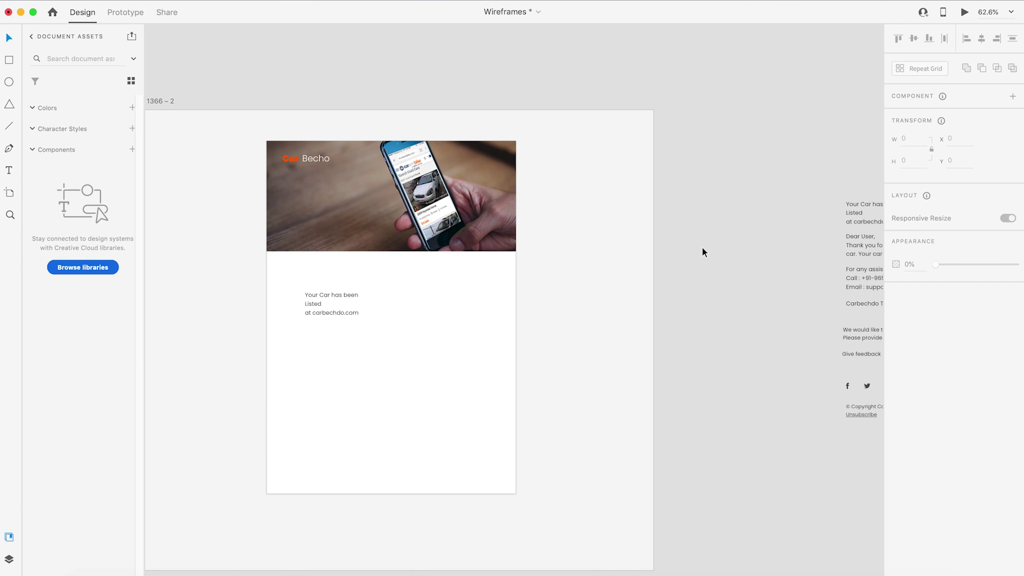
- Examine the logo over the banner image at a closer zoom
key(z)
drag(239, 127, 591, 286)
key(v)
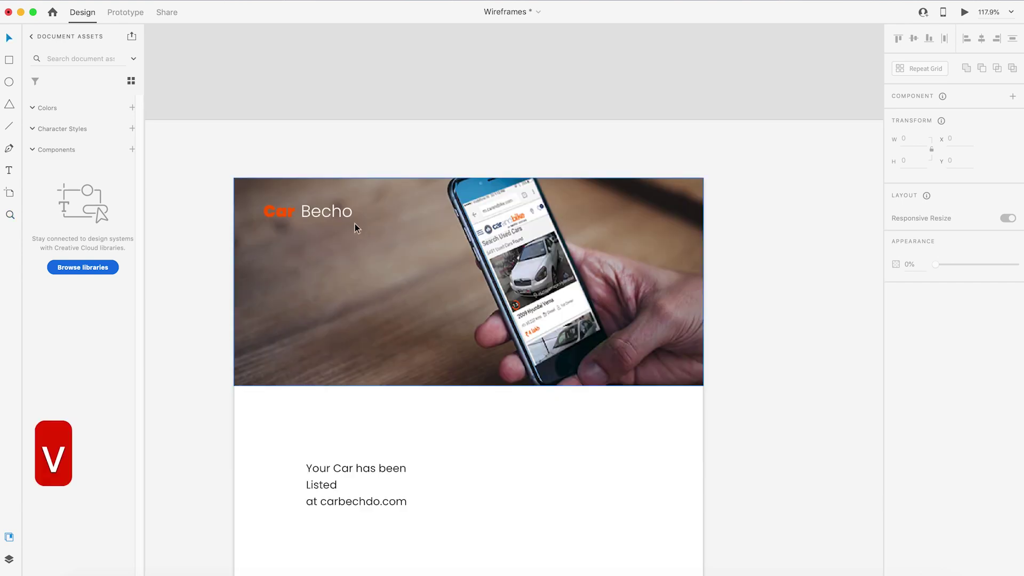
click(345, 220)
click(335, 154)
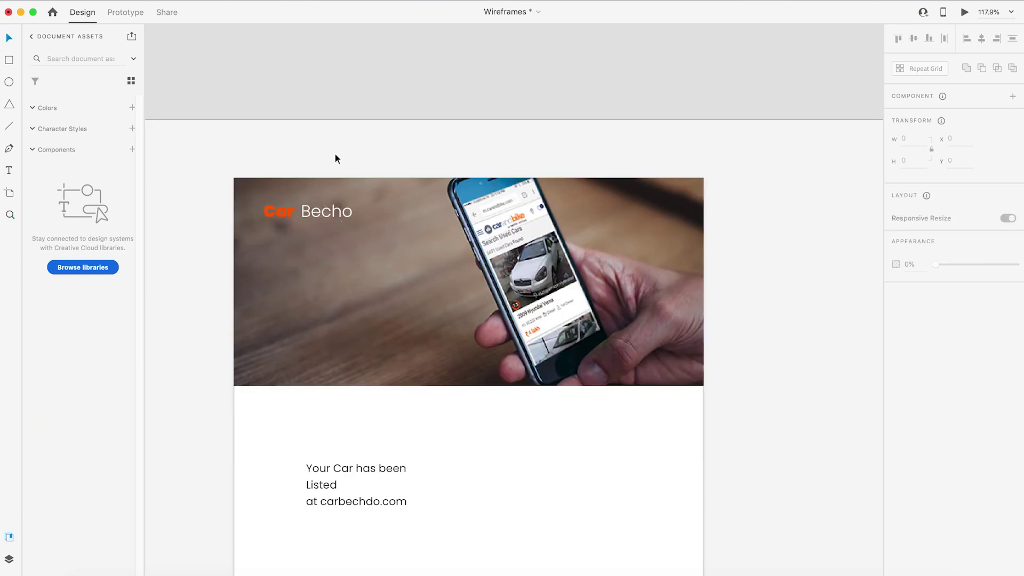
scroll(336, 155, down, 5)
click(608, 251)
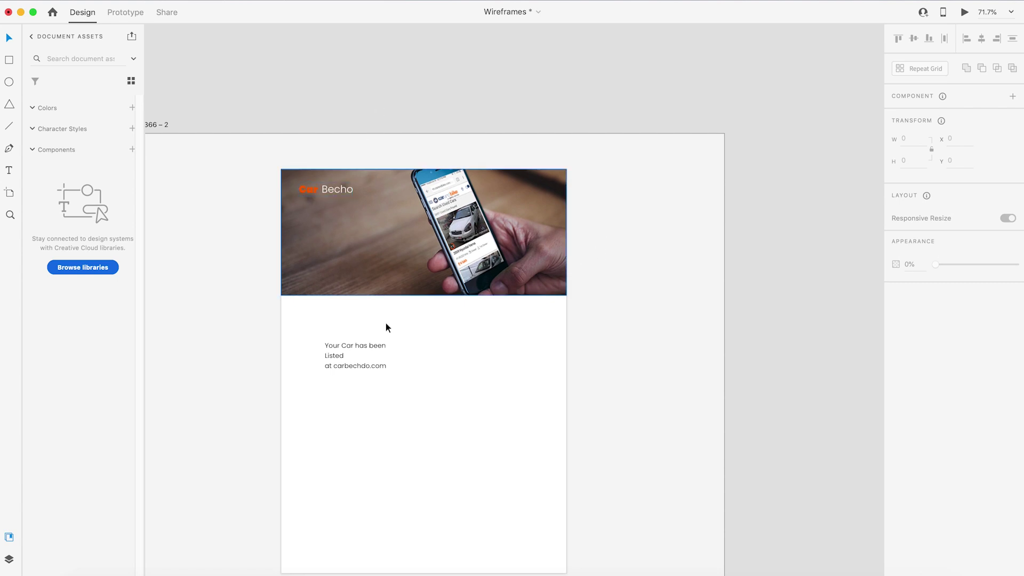
- Cut the words "Your Car has been Listed" out of the text below the banner
double_click(344, 356)
drag(361, 356, 315, 345)
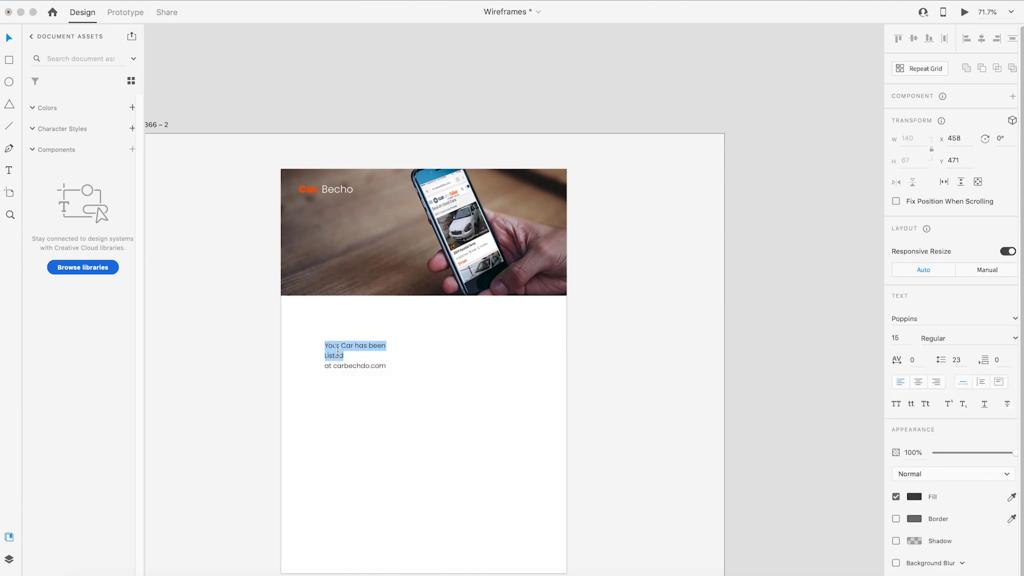
key(super+x)
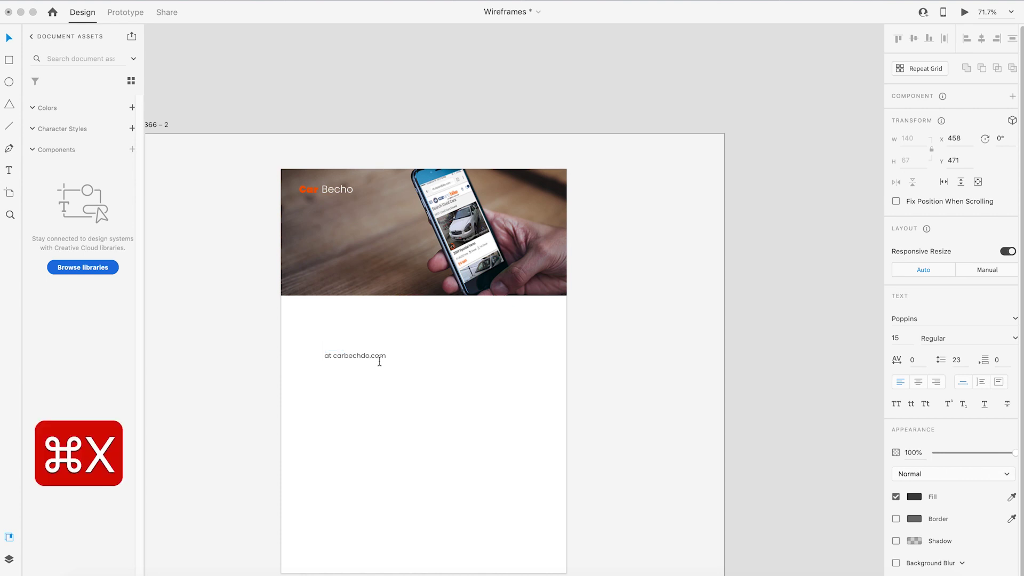
key(Escape)
click(241, 280)
- Copy the "at carbechdo.com" text onto the banner below the logo and replace its wording with the cut "Your Car has been Listed"
click(358, 356)
drag(358, 355, 337, 239)
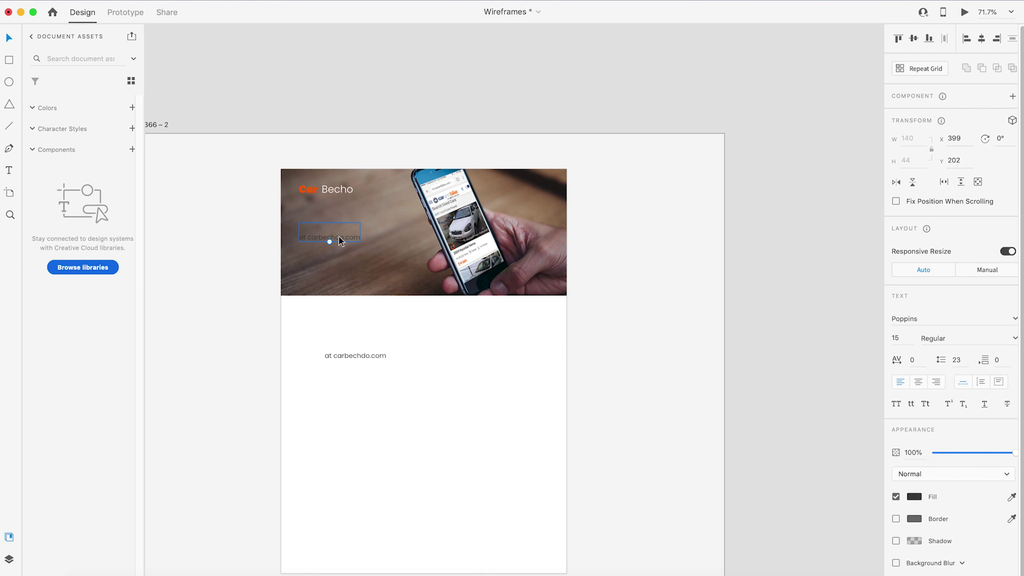
double_click(340, 236)
key(super+v)
key(Escape)
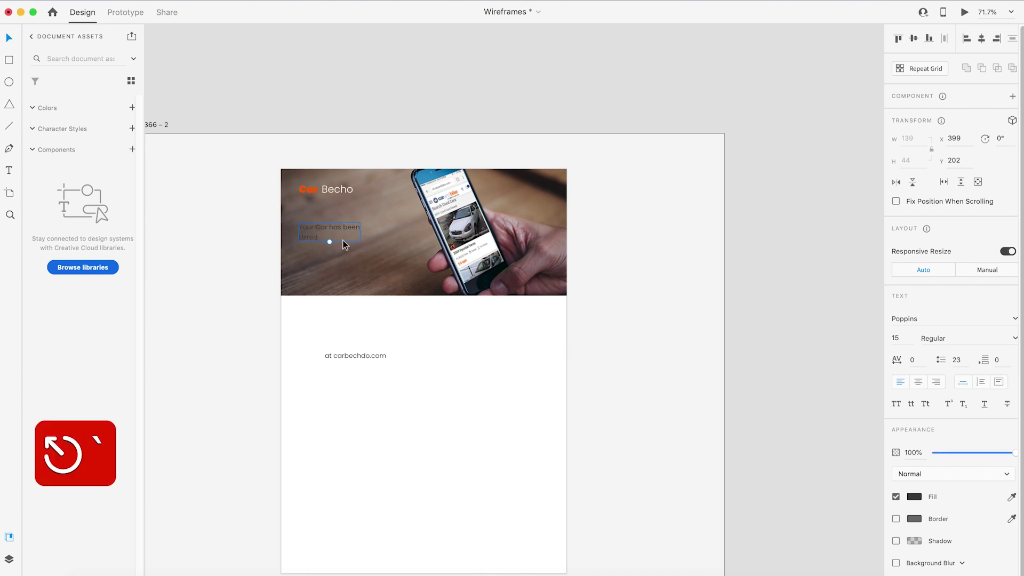
- Change the banner heading's fill colour to white, #FFFFFF
click(331, 219)
click(322, 235)
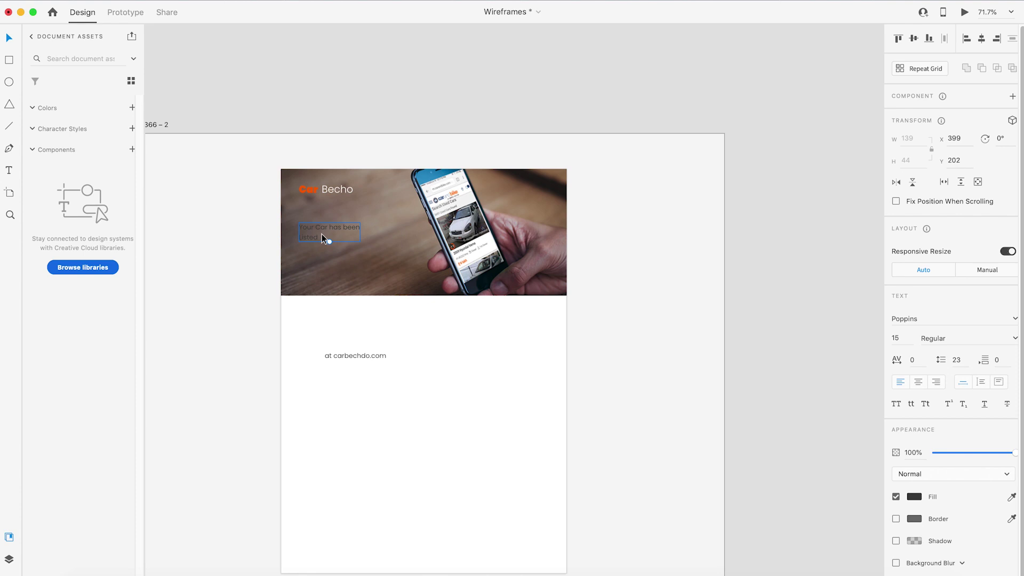
click(914, 496)
drag(812, 462, 517, 155)
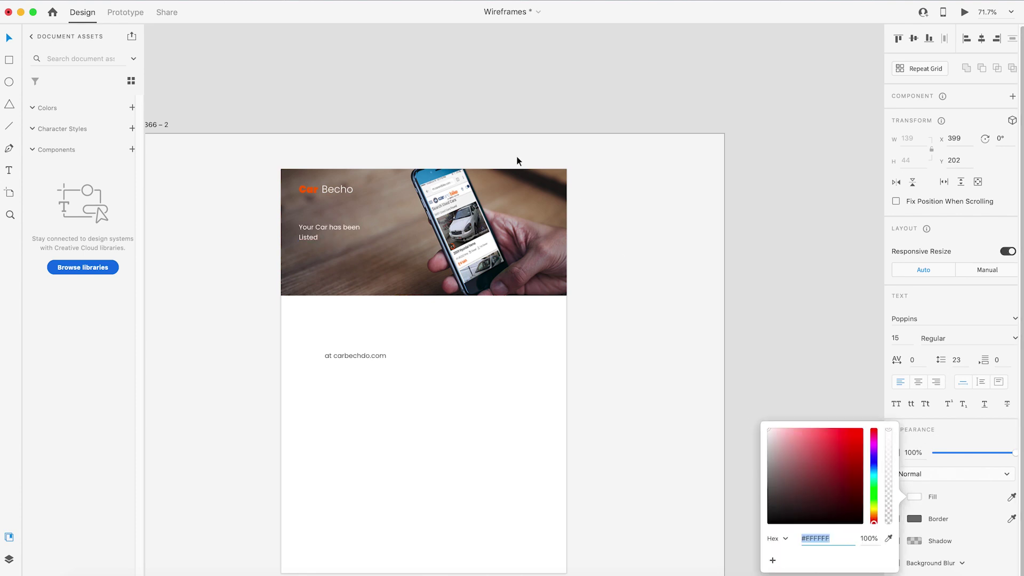
- Try Proxima Nova as the banner heading's font
click(931, 319)
text(prox)
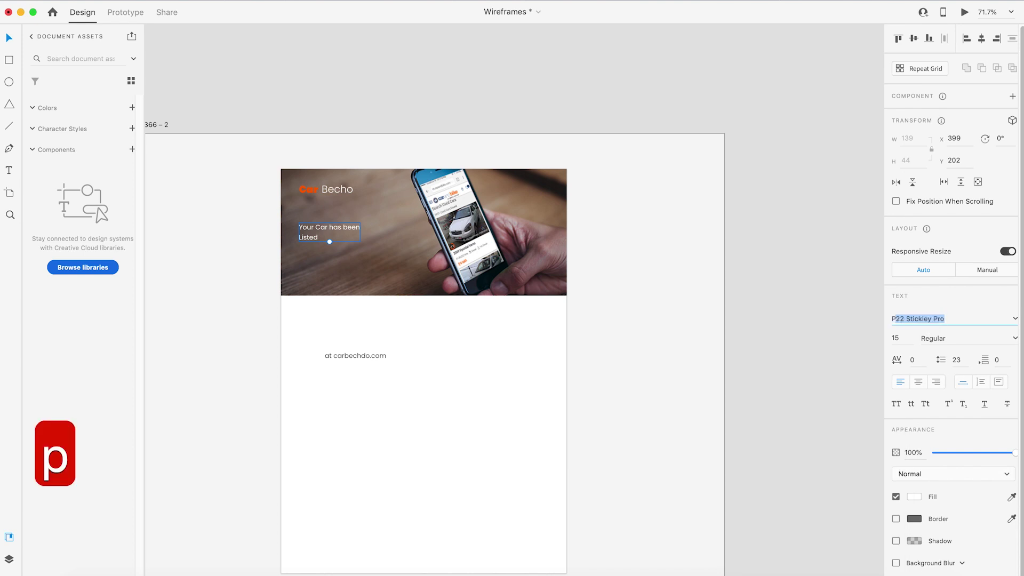
key(Return)
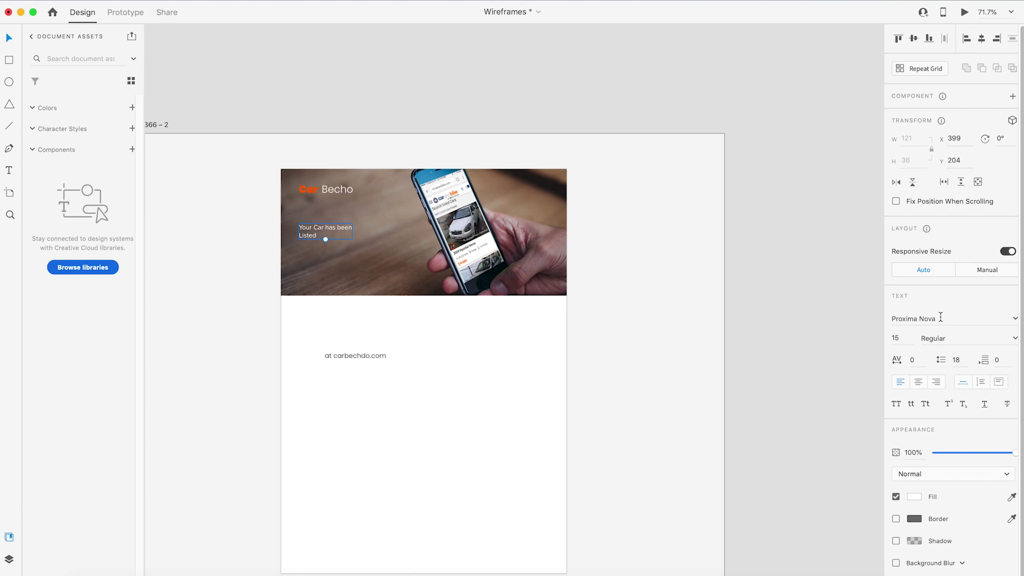
- Set the banner heading's font to Futura Hv BT and make it all uppercase
click(940, 318)
text(futu)
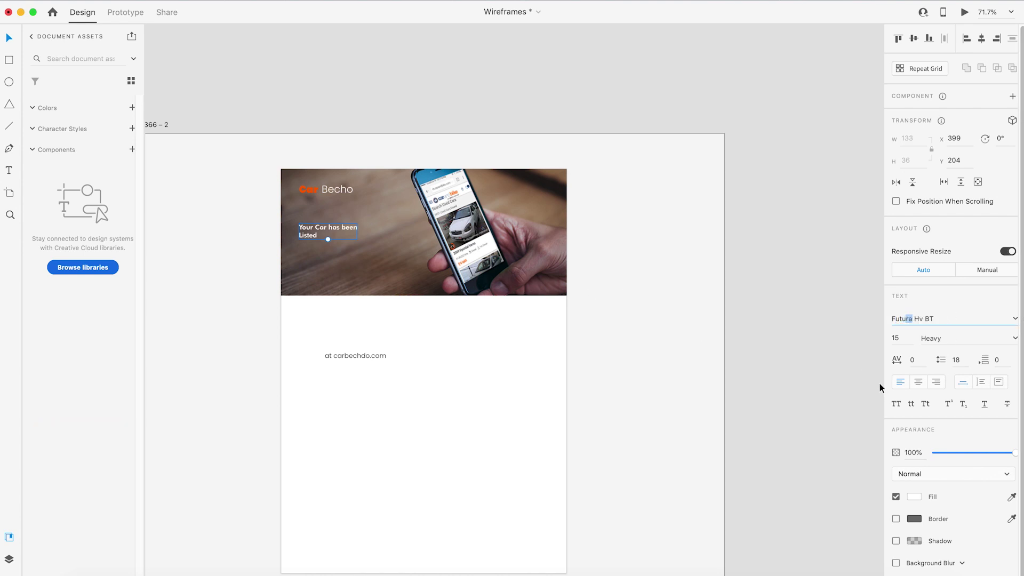
click(897, 404)
- Break the banner heading into three lines, enlarge it to font size 31 and position it below the logo
scroll(312, 230, up, 5)
scroll(430, 228, right, 2)
scroll(426, 229, down, 1)
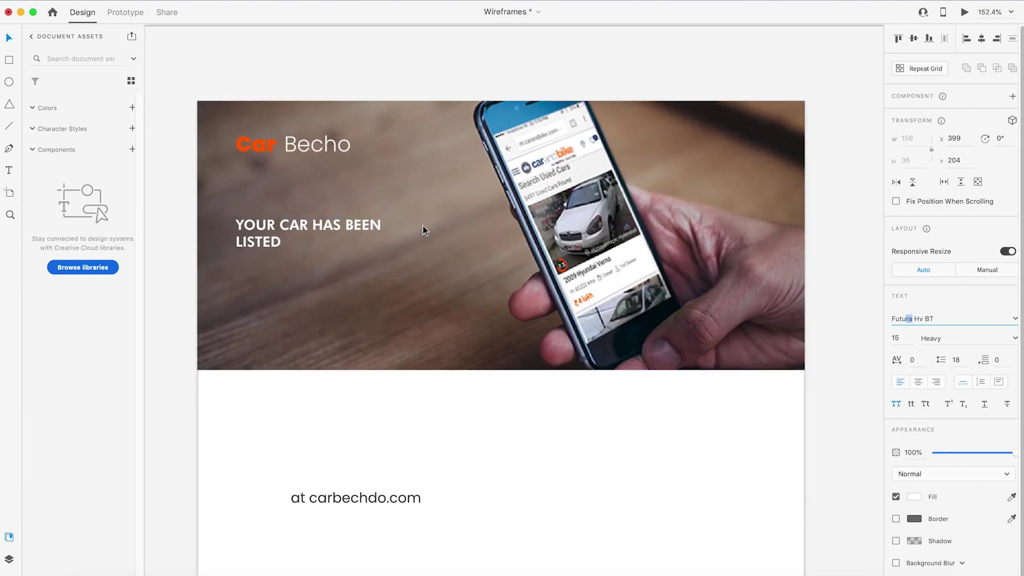
double_click(299, 224)
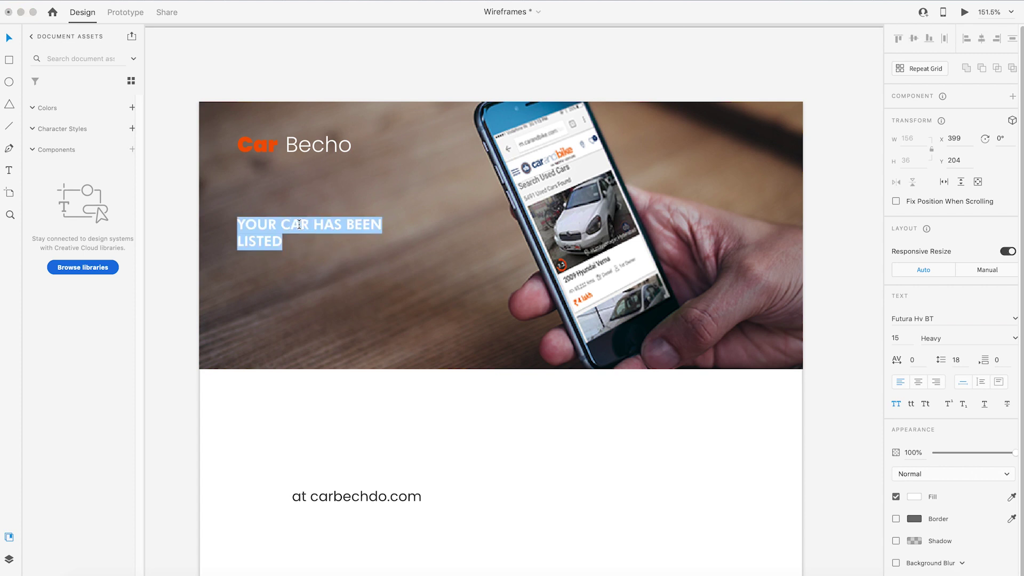
click(314, 225)
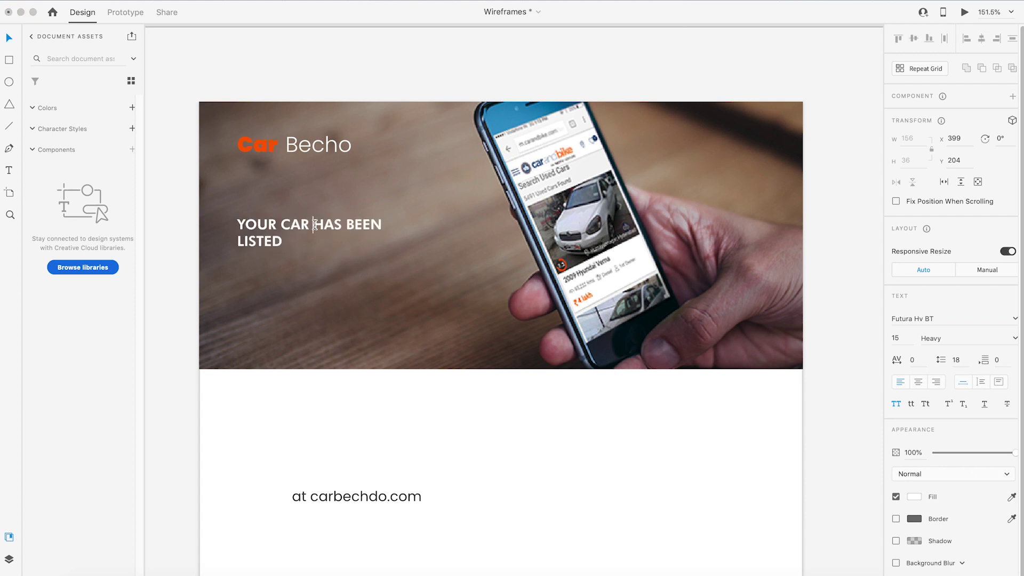
key(Return)
key(Escape)
drag(276, 267, 303, 236)
drag(308, 280, 309, 285)
drag(306, 237, 313, 234)
- Move the "at carbechdo.com" text onto the banner below the heading, delete its leading blank lines and left-align it with the heading
drag(348, 495, 318, 318)
double_click(297, 316)
click(264, 314)
key(BackSpace)
key(BackSpace)
key(Escape)
drag(307, 294, 282, 308)
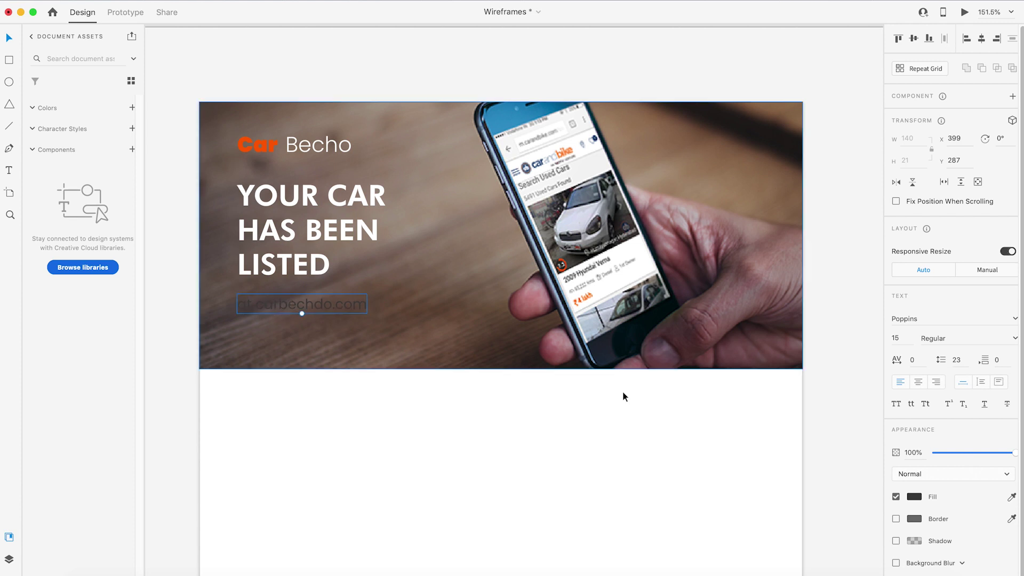
- Change the "at carbechdo.com" text's fill colour to white, #FFFFFF
click(916, 498)
drag(796, 447, 716, 401)
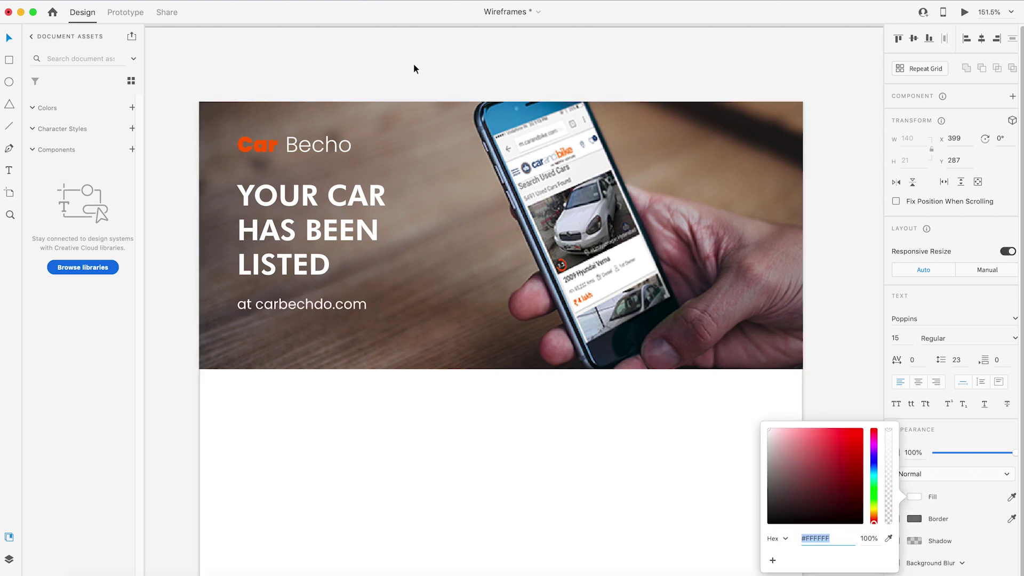
click(387, 73)
click(302, 309)
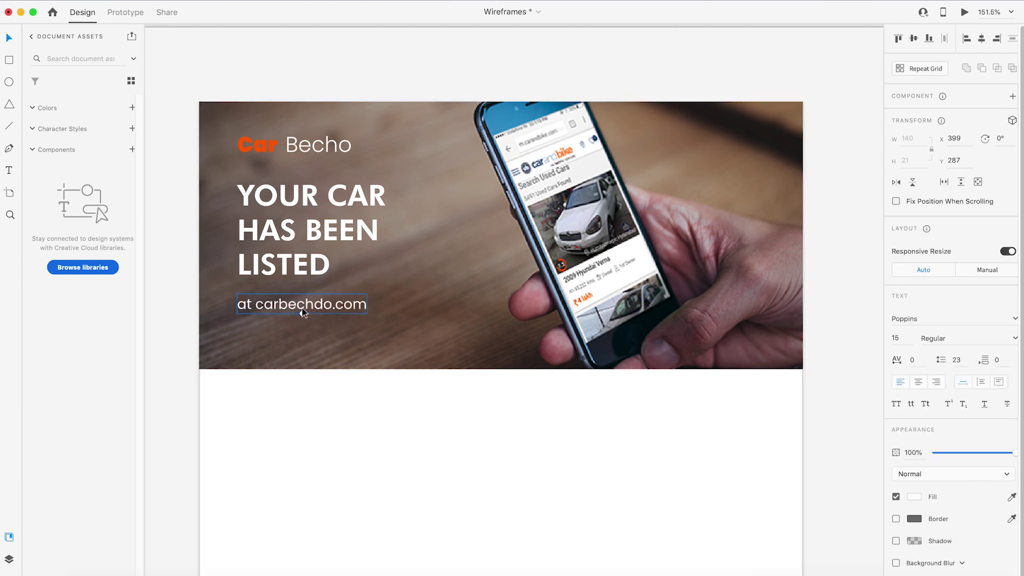
- Set the banner heading's font size to 32
click(292, 239)
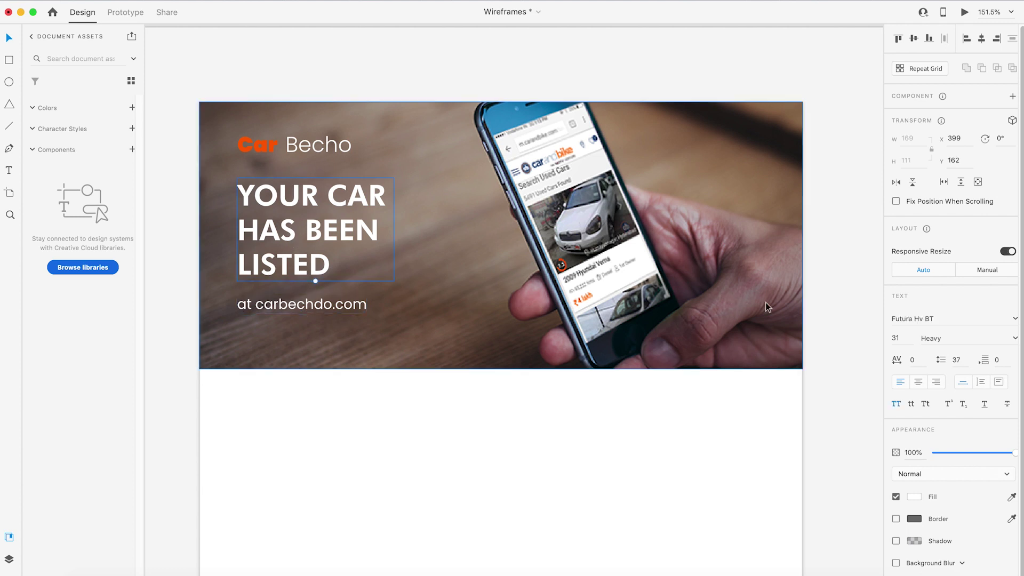
drag(912, 340, 819, 336)
text(32)
key(shift+Return)
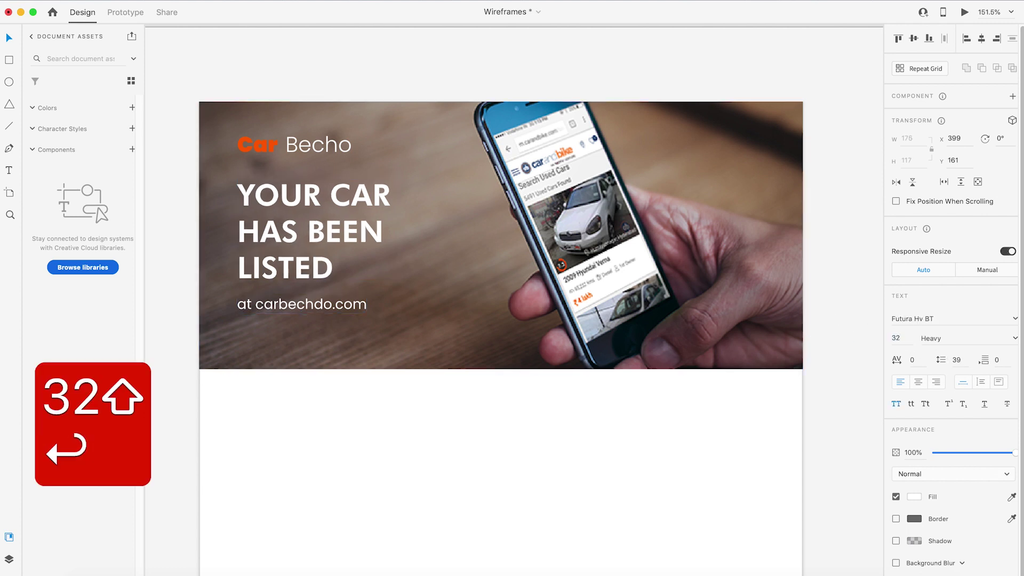
- Move the "at carbechdo.com" text down to about Y 297, leaving more space below the heading
scroll(331, 245, down, 5)
click(393, 69)
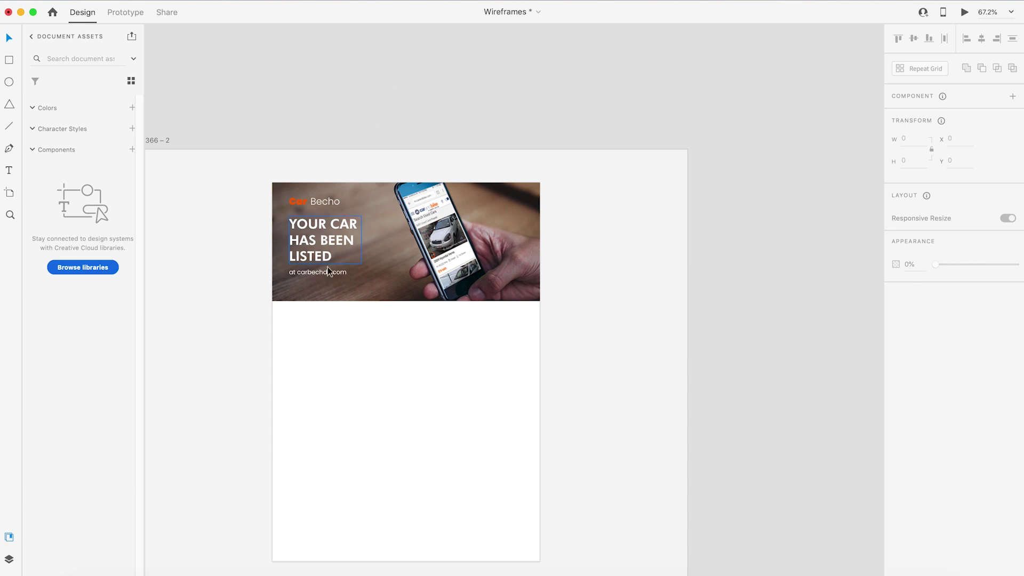
drag(317, 274, 317, 278)
click(345, 96)
- Draw a rectangle about 144 by 62 over the logo from the banner's top edge and remove its border
key(z)
drag(229, 110, 590, 382)
key(v)
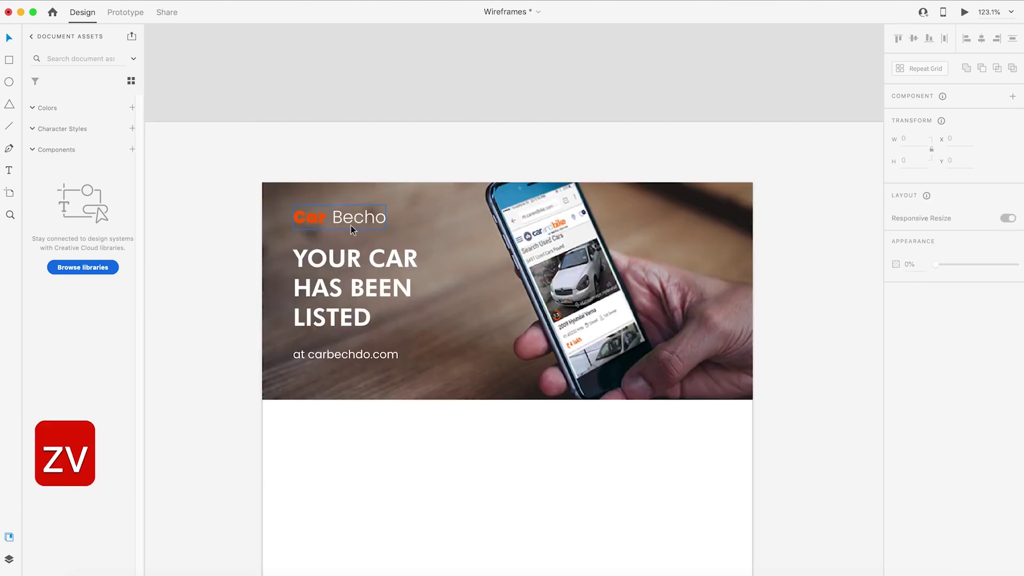
click(9, 59)
mouse_move(294, 183)
mouse_down()
mouse_move(363, 223)
mouse_move(401, 229)
mouse_up()
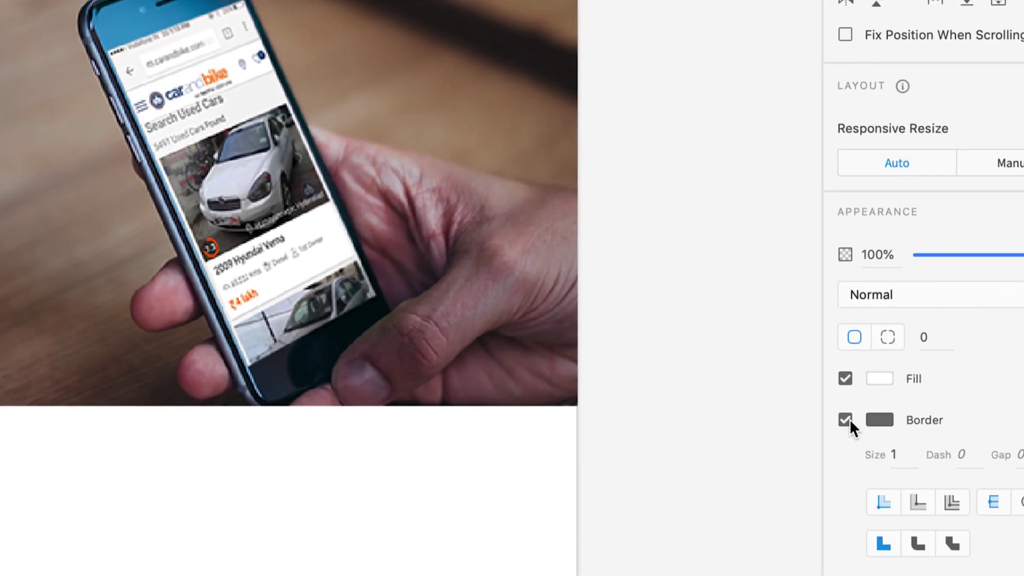
click(846, 418)
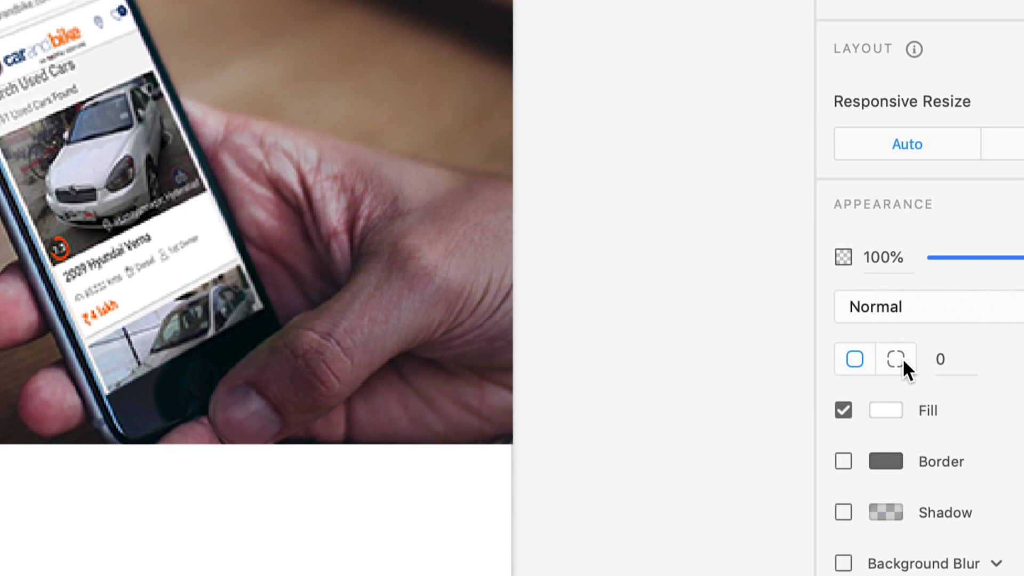
- Round only the rectangle's two bottom corners with a radius of 20
click(903, 360)
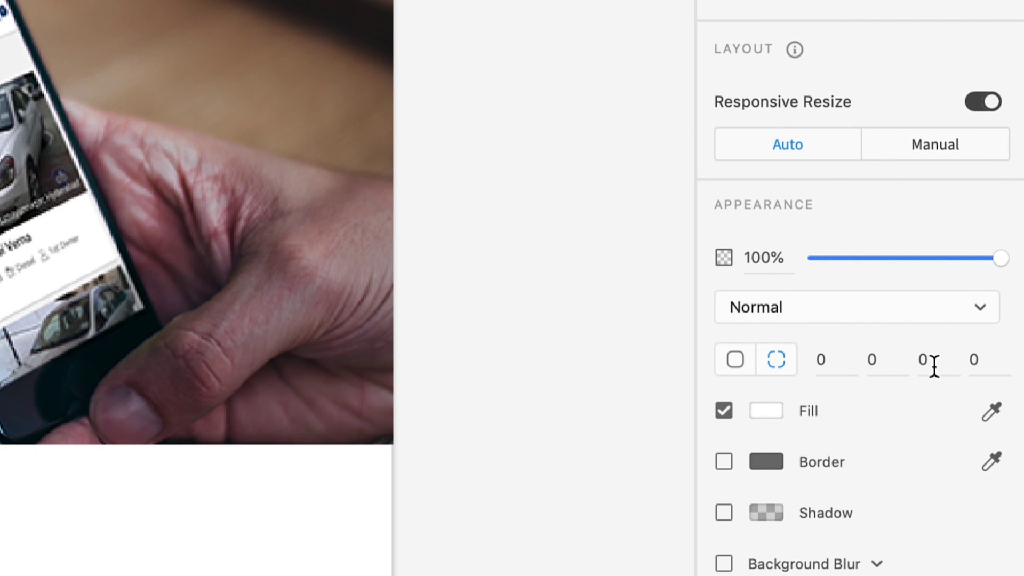
click(926, 361)
text(20)
click(984, 361)
text(2)
key(Return)
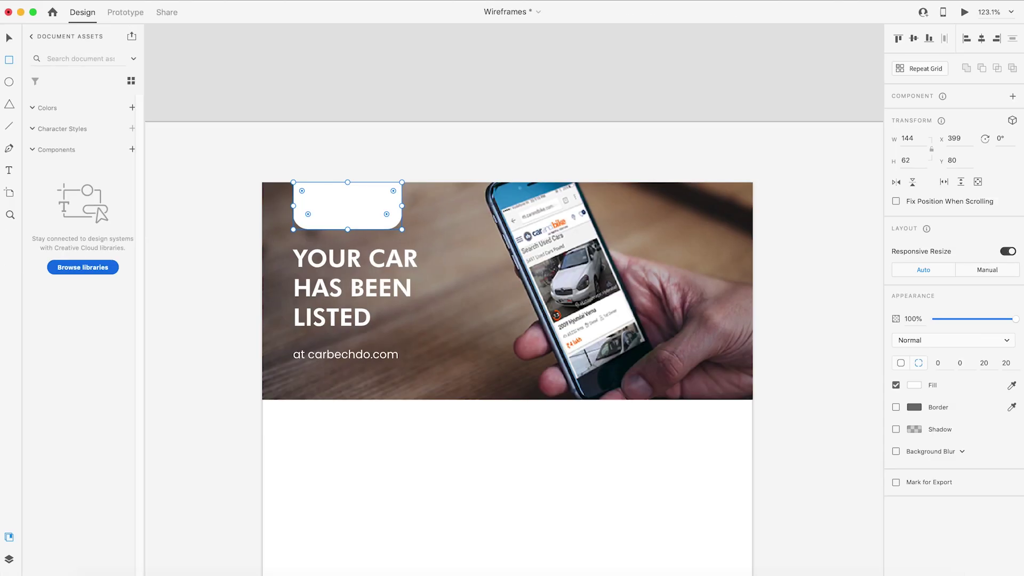
- Fill the logo rectangle with black and set its blend mode to Multiply at about 54% opacity
key(v)
click(915, 385)
click(857, 418)
click(937, 342)
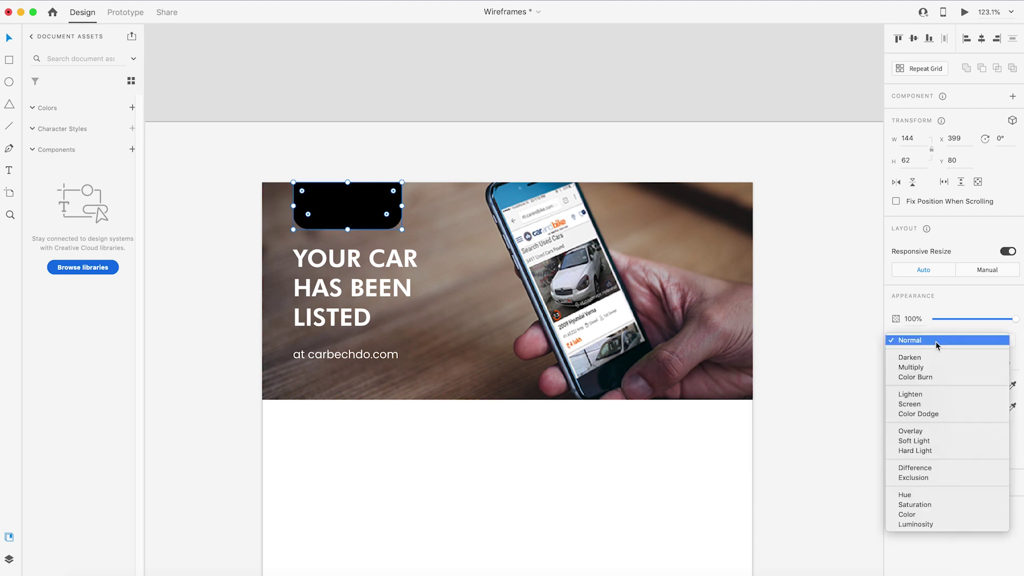
click(921, 367)
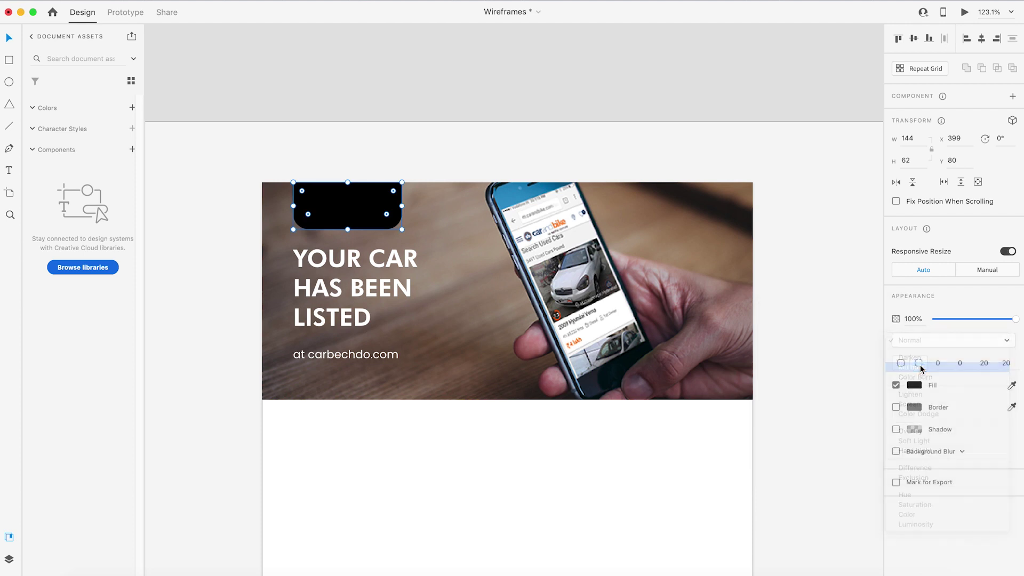
click(980, 320)
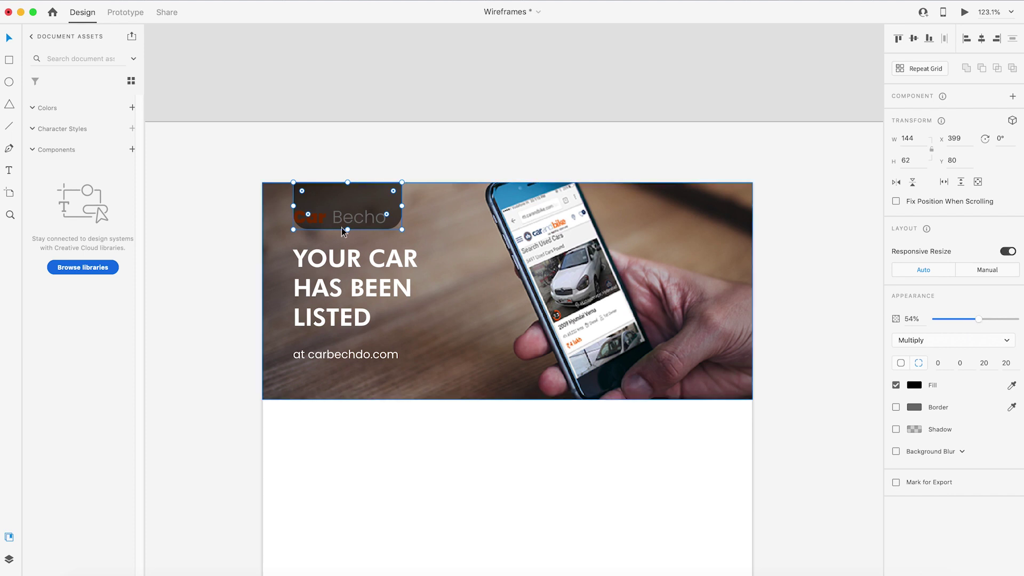
- Send the dark rectangle backward until it sits behind the Car Becho logo
click(312, 156)
click(319, 206)
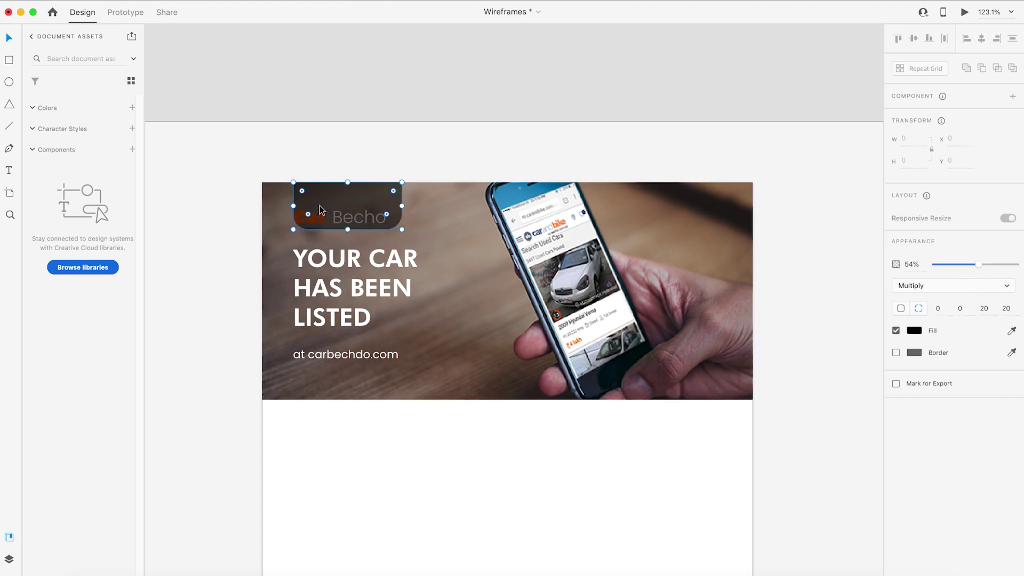
key(super+bracketleft)
key(super+bracketleft)
key(super+bracketleft)
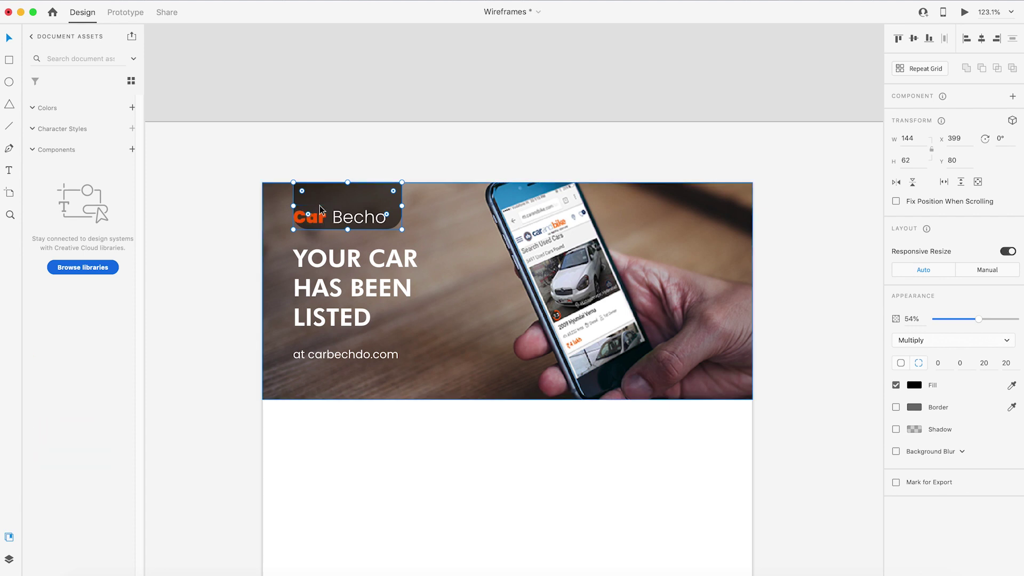
- Centre the logo and the dark rectangle on each other horizontally and vertically
click(321, 209)
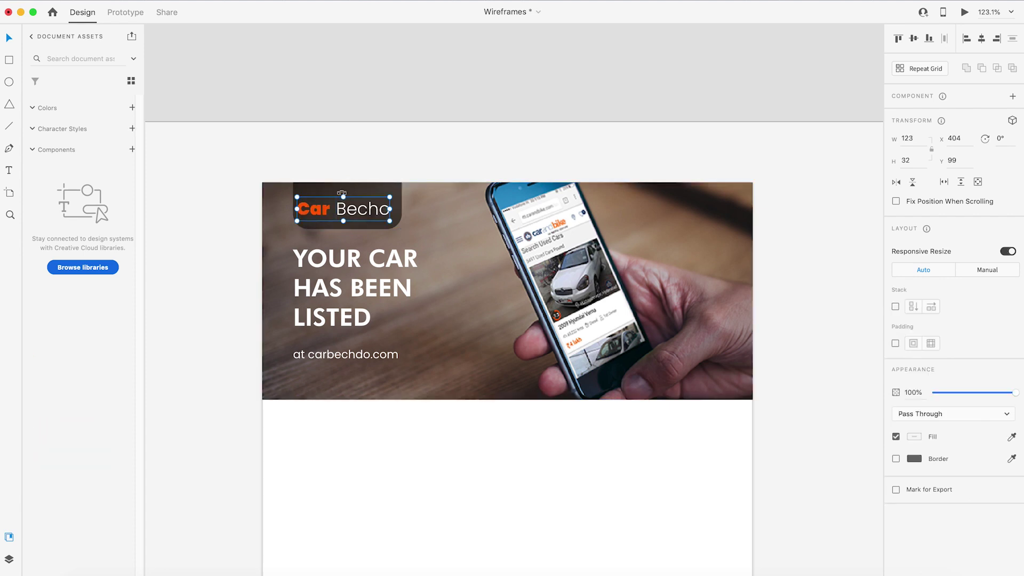
shift+click(372, 193)
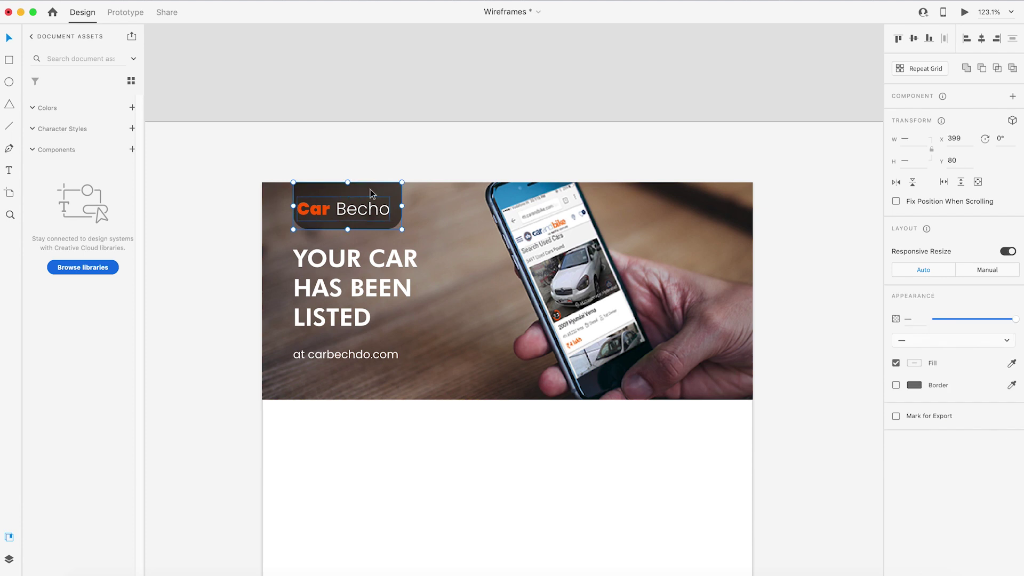
click(974, 41)
click(915, 39)
click(342, 91)
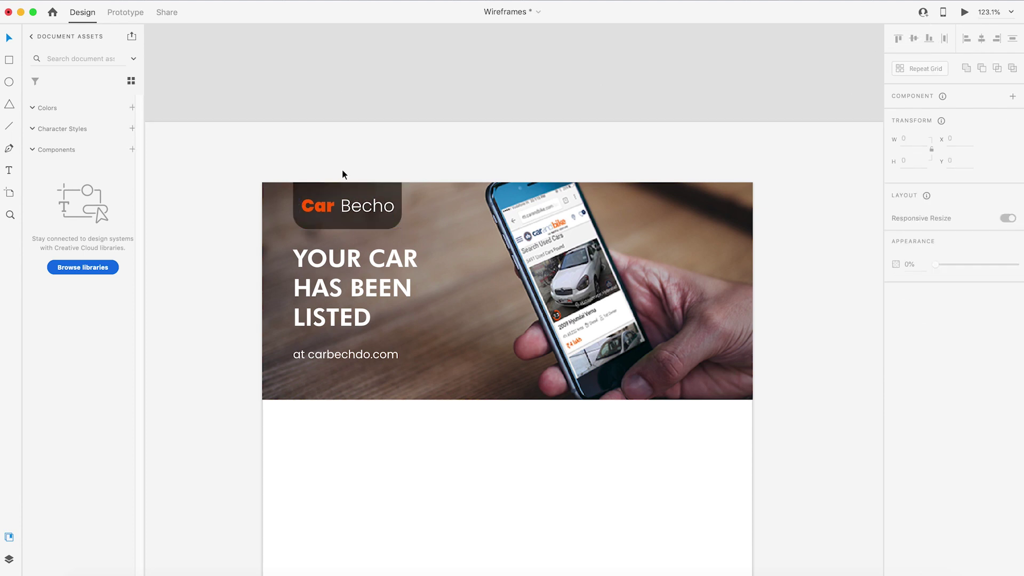
- Widen the dark rectangle slightly around the logo and align the pair's left edge with the heading at X 399
click(377, 219)
drag(402, 205, 360, 207)
key(Escape)
click(339, 224)
shift+click(342, 209)
key(alt)
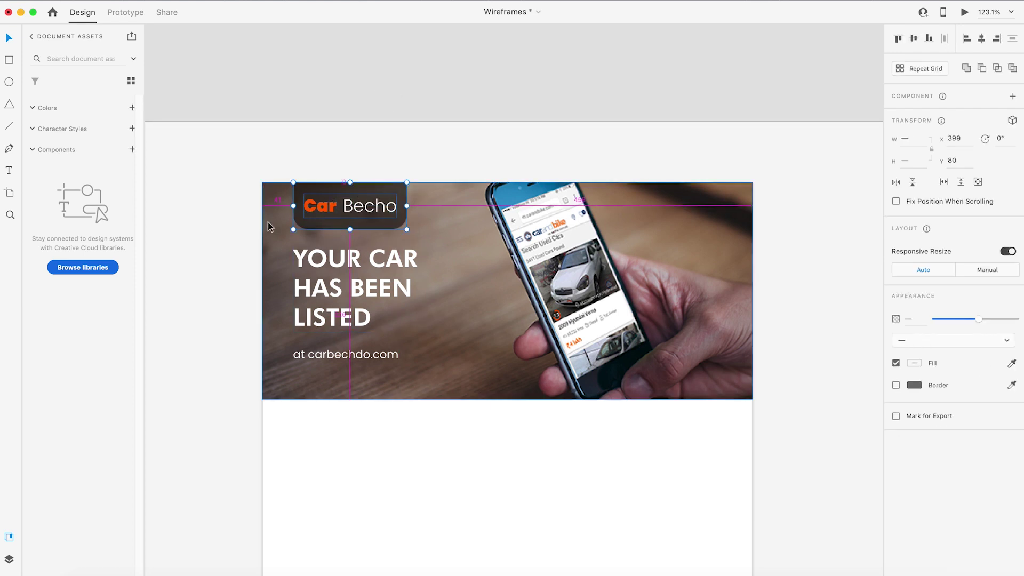
- Enlarge the banner heading to font size 36 and align its left edge with the logo box at X 399
click(340, 283)
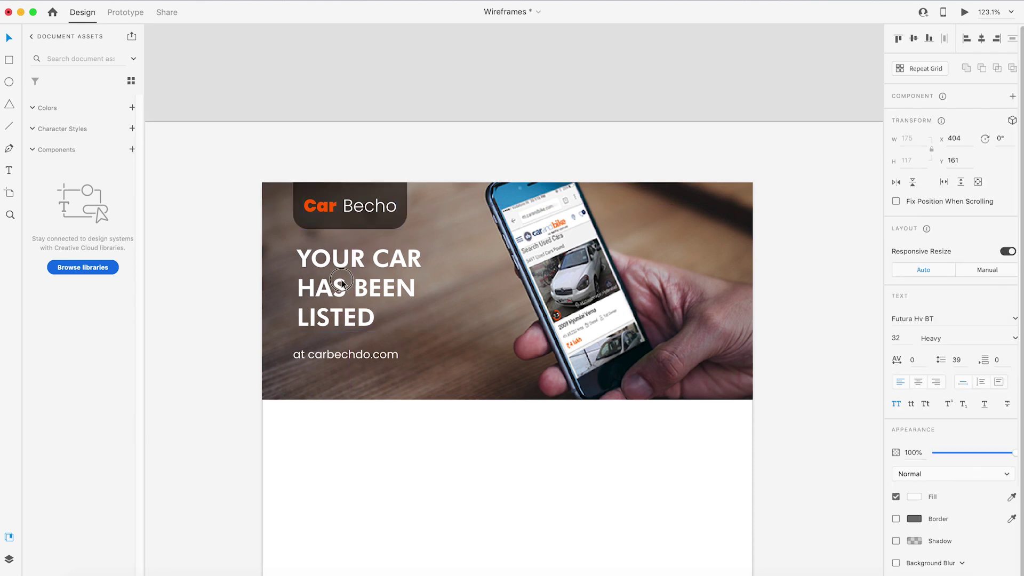
click(320, 355)
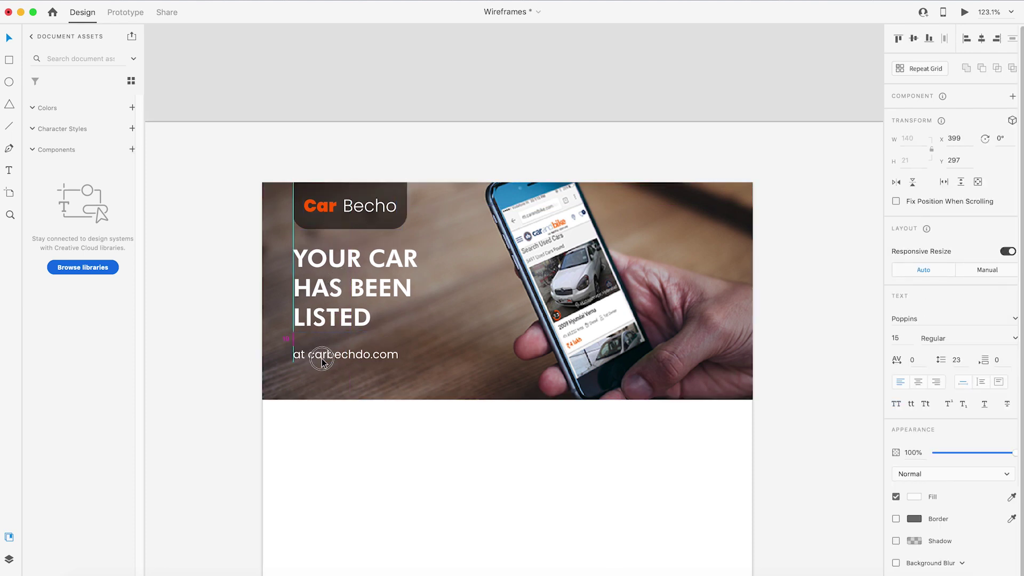
scroll(344, 126, down, 5)
click(430, 83)
drag(348, 242, 348, 245)
click(649, 240)
scroll(649, 240, down, 3)
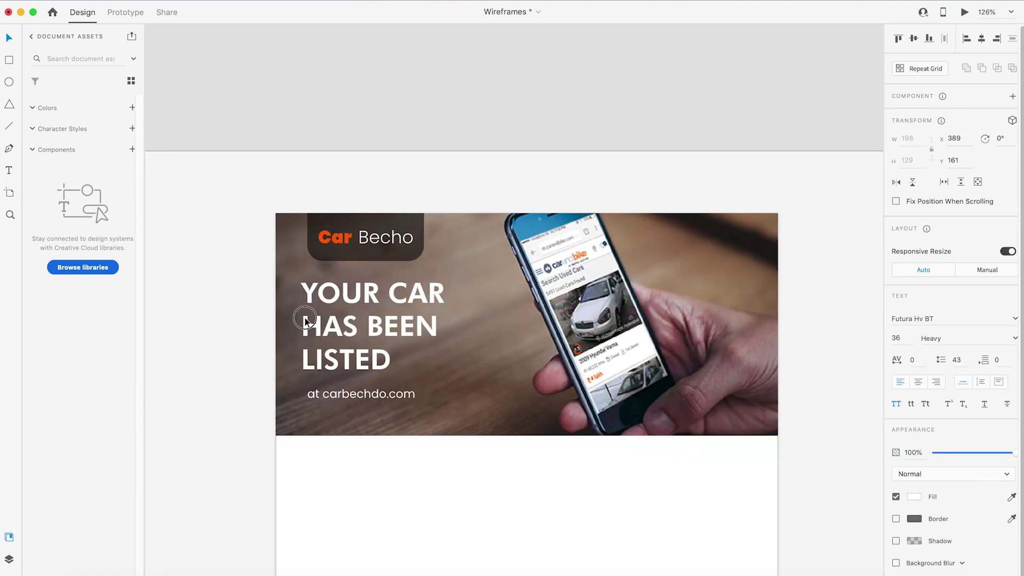
drag(302, 319, 310, 319)
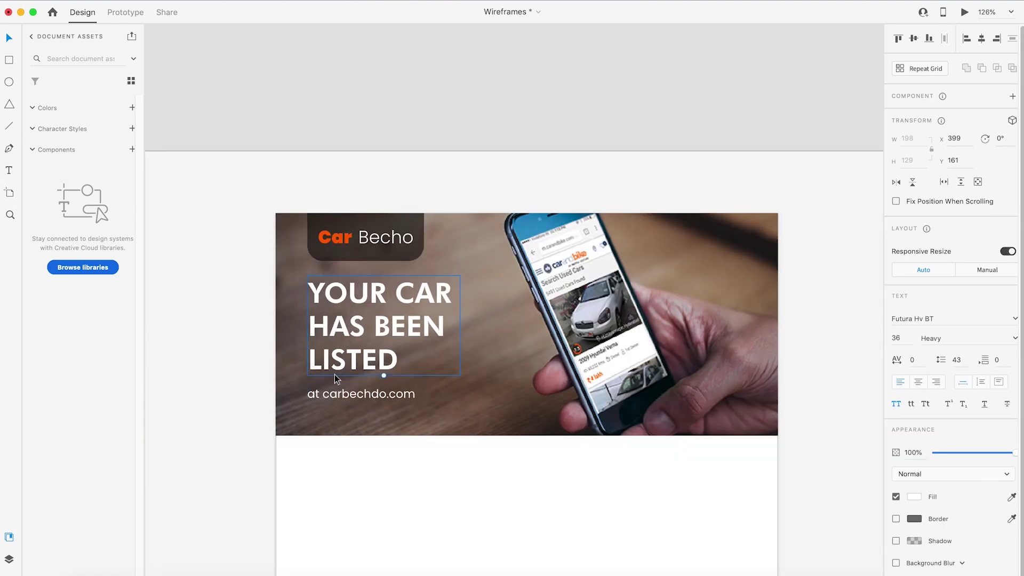
- Shift the "at carbechdo.com" line slightly lower beneath the enlarged heading
drag(337, 393, 337, 396)
shift+click(353, 340)
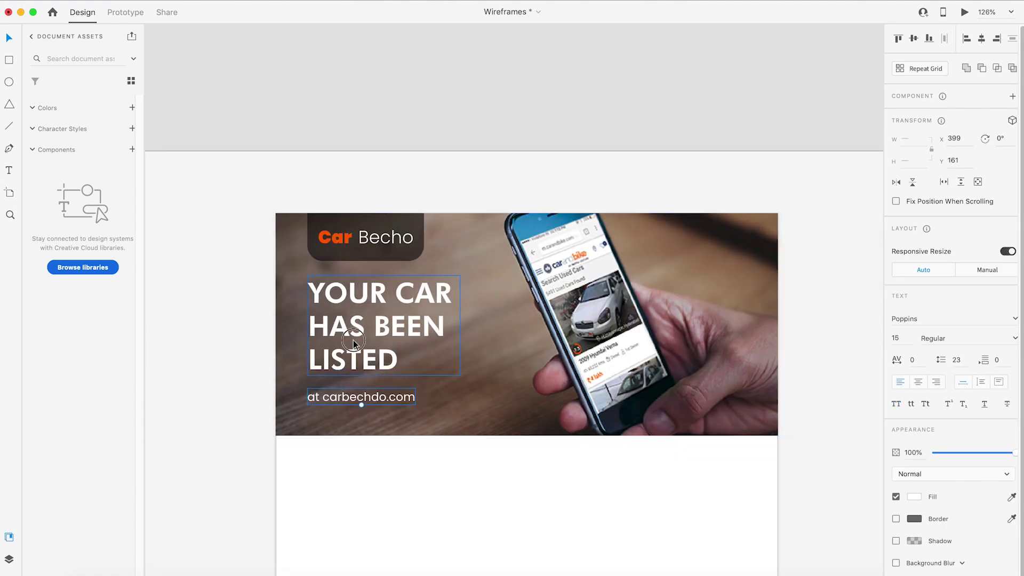
click(440, 118)
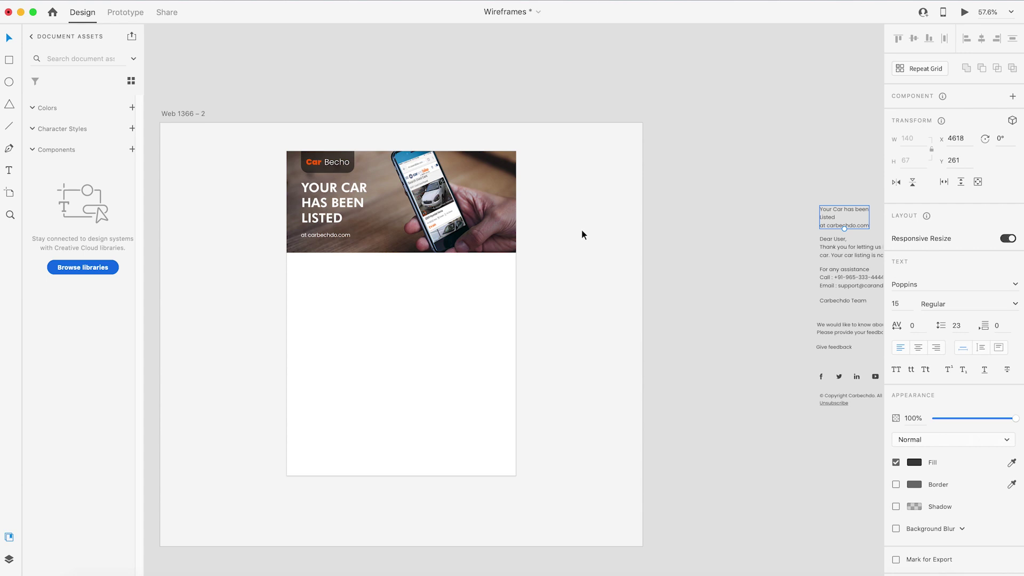
- Move the "Dear User" paragraph from the pasteboard into the email body below the banner, at about X 398, Y 394
click(834, 242)
drag(855, 252, 336, 283)
click(658, 272)
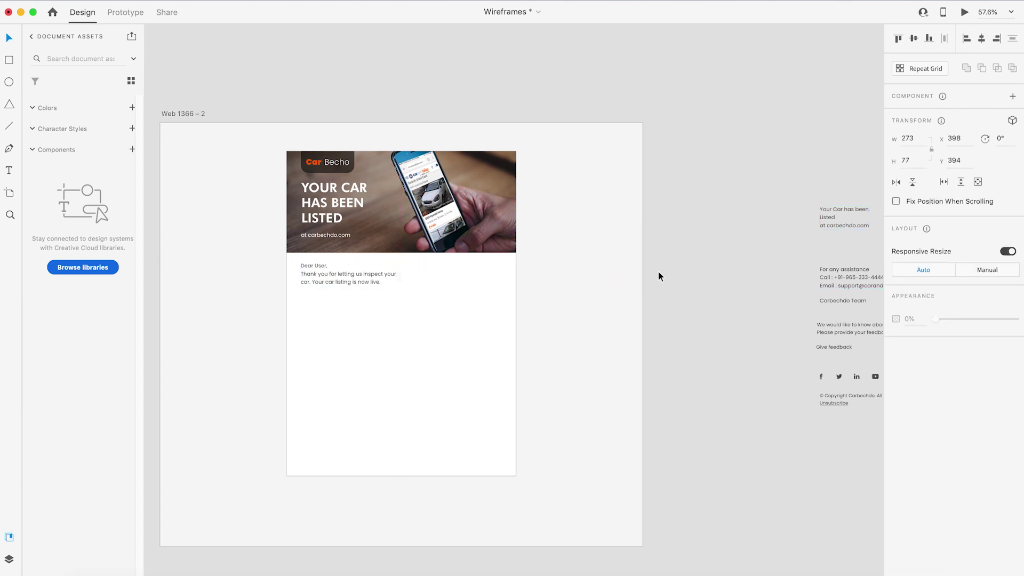
- Set the "Dear User" paragraph's font size to 18
key(z)
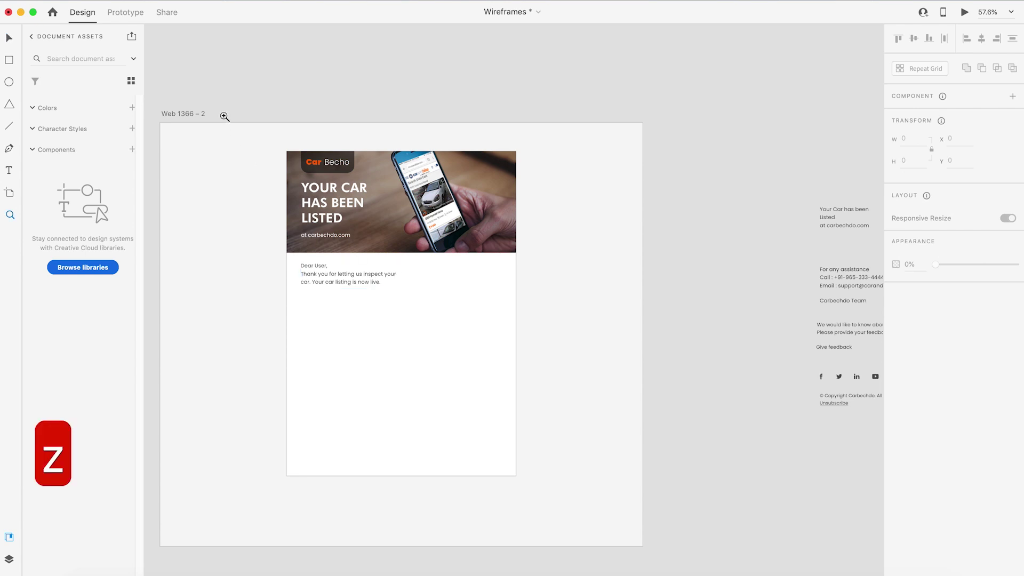
drag(224, 117, 662, 419)
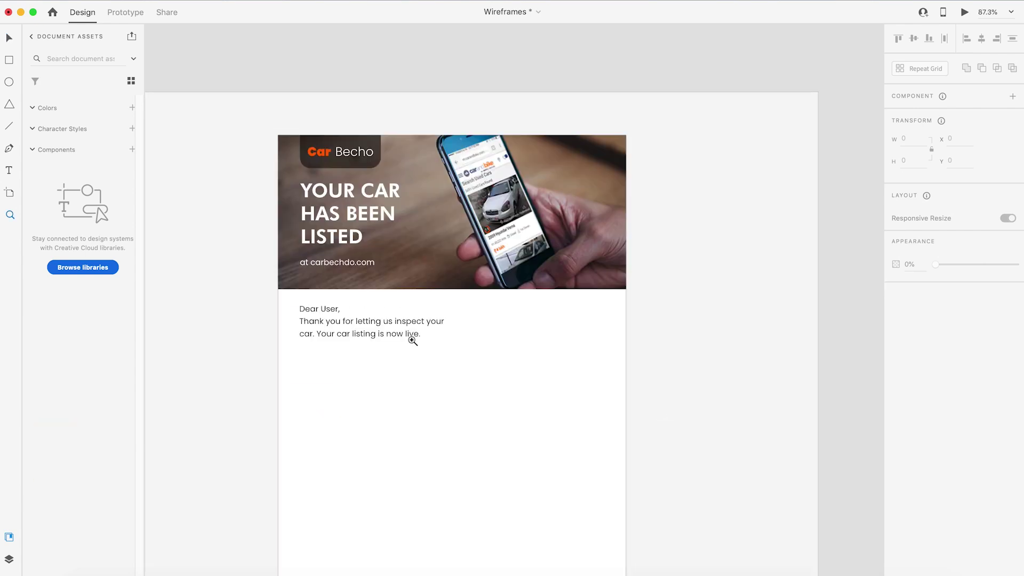
key(v)
click(388, 332)
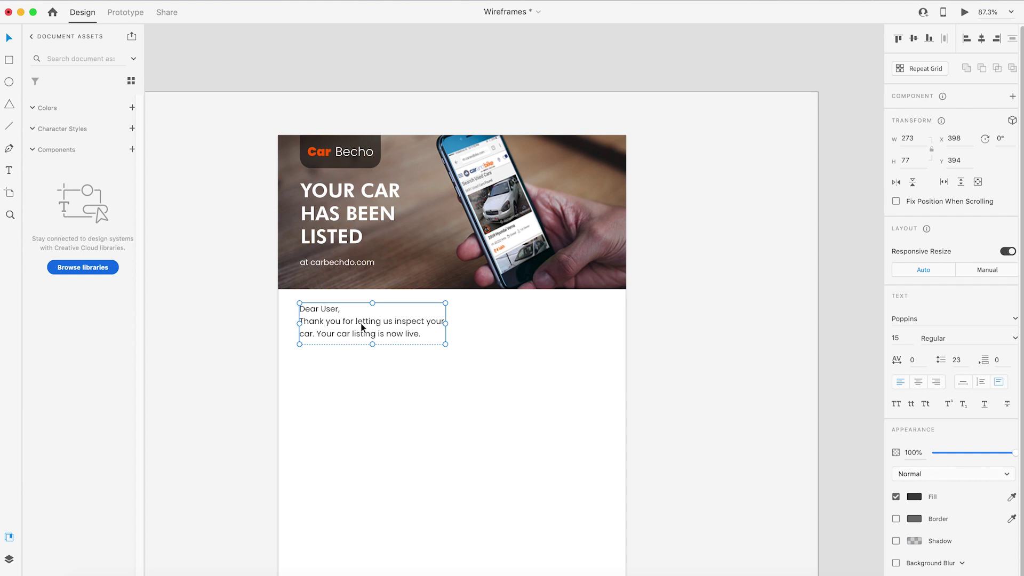
text(18)
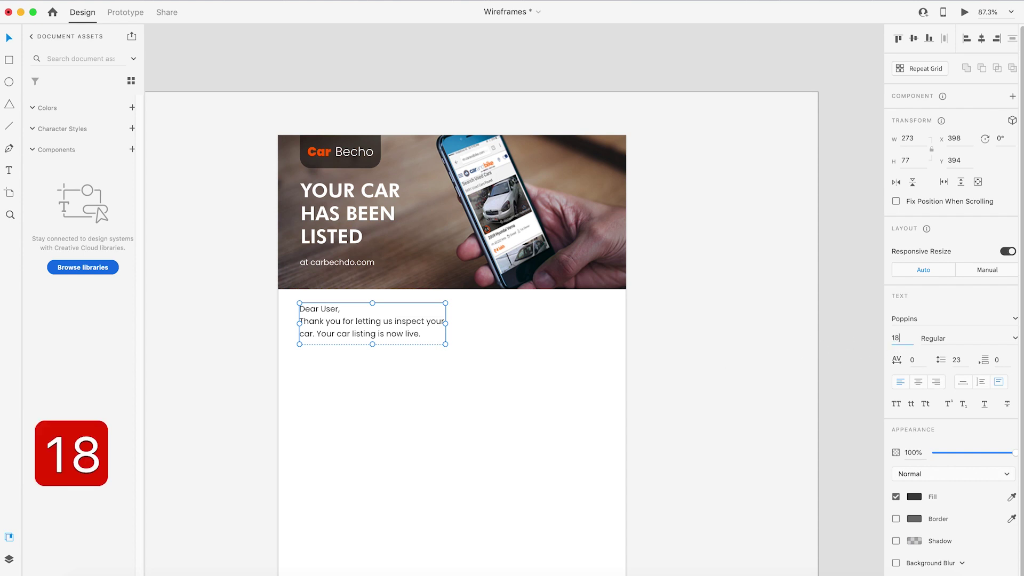
key(Return)
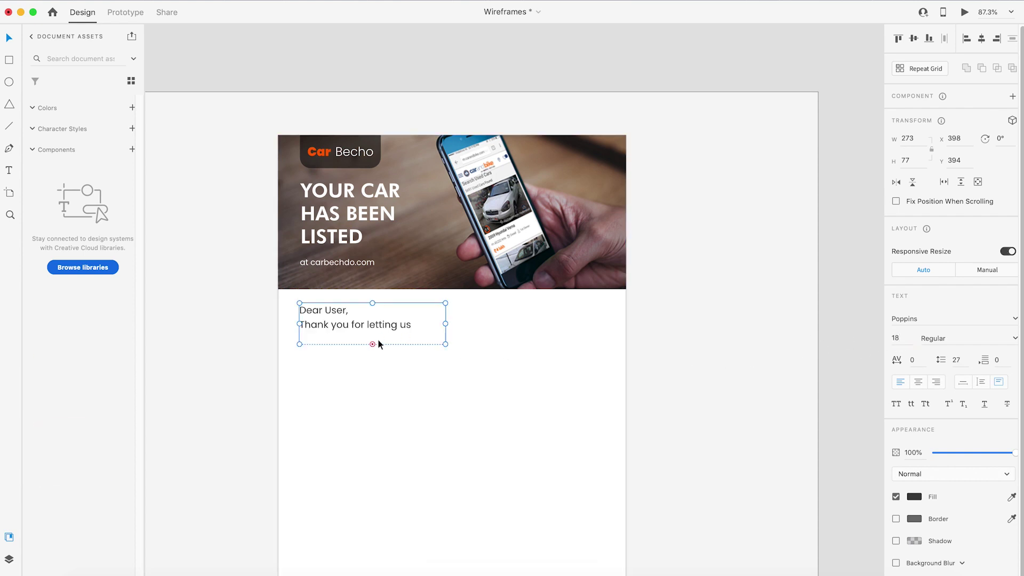
- Fit the "Dear User" text box's height to its content and narrow the box to a width of about 272
double_click(373, 345)
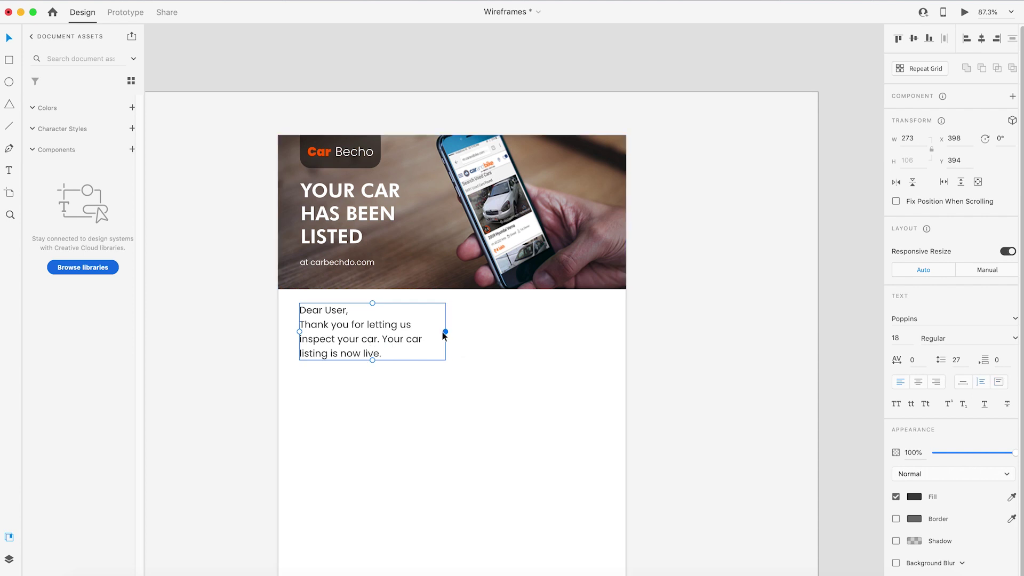
mouse_move(446, 332)
mouse_down()
mouse_move(458, 330)
mouse_move(446, 331)
mouse_up()
click(757, 322)
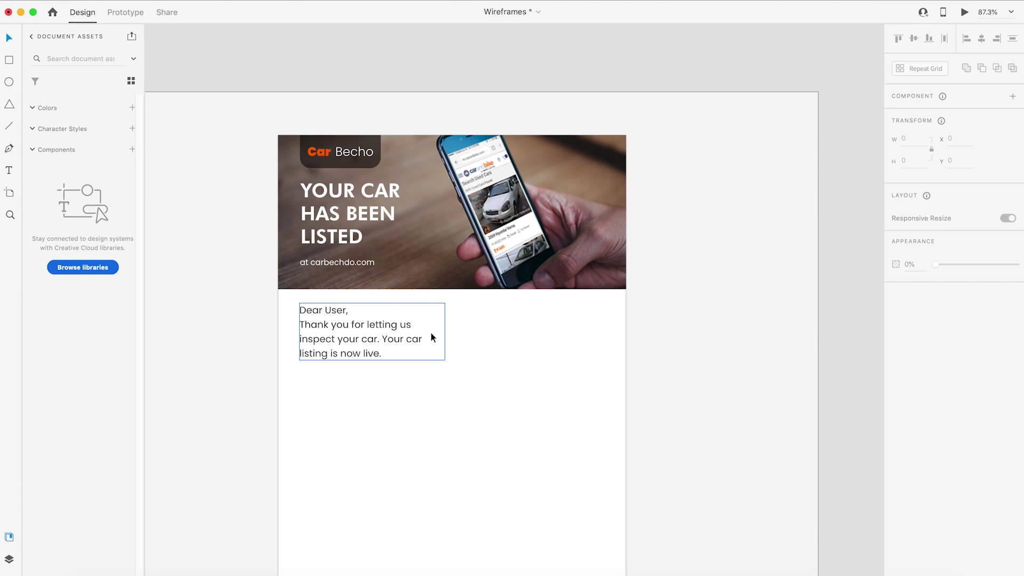
click(816, 353)
- Delete the leftover "Your Car has been Listed at carbechdo.com" text from the pasteboard
scroll(369, 360, down, 3)
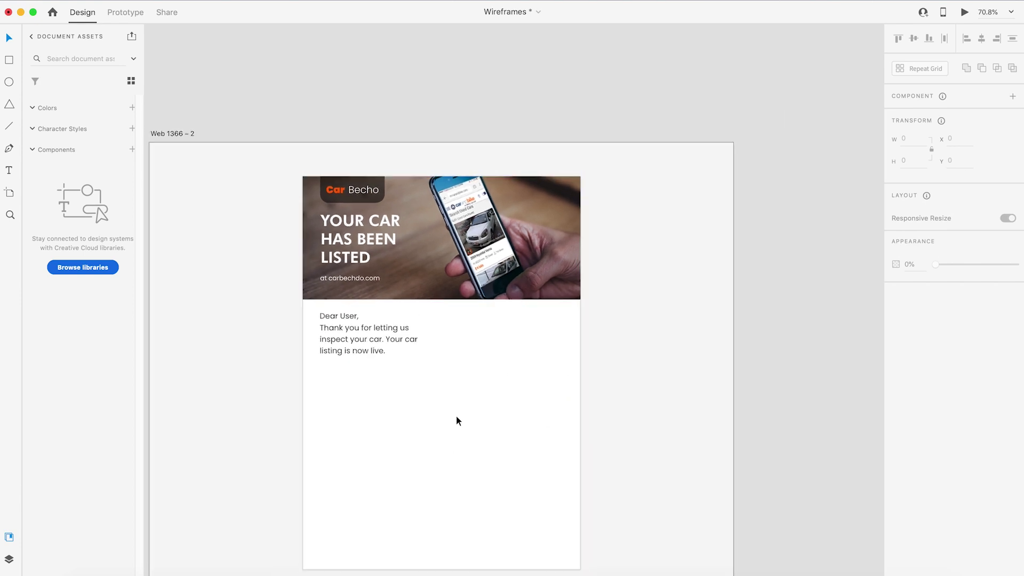
scroll(630, 369, down, 3)
click(782, 283)
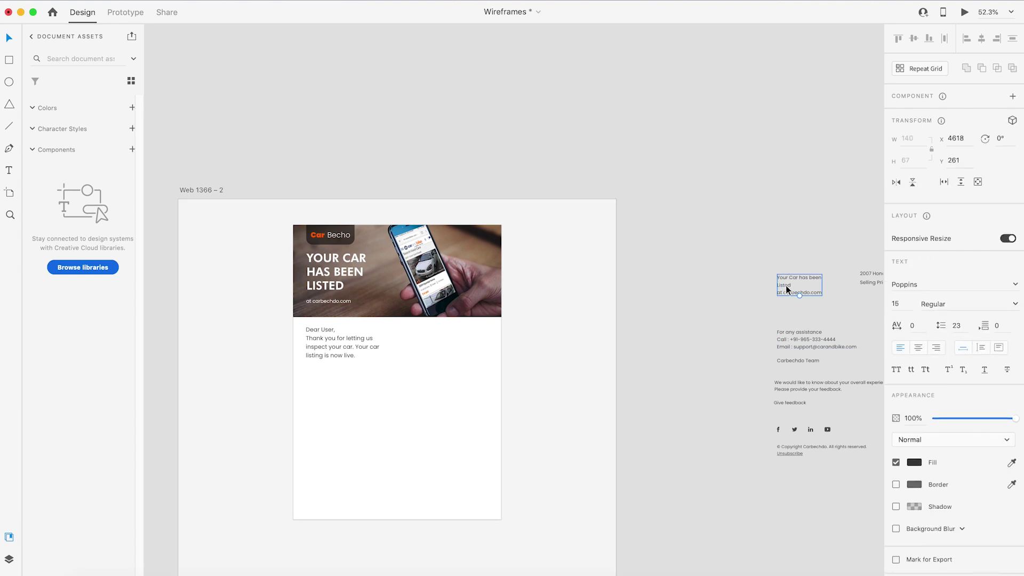
key(BackSpace)
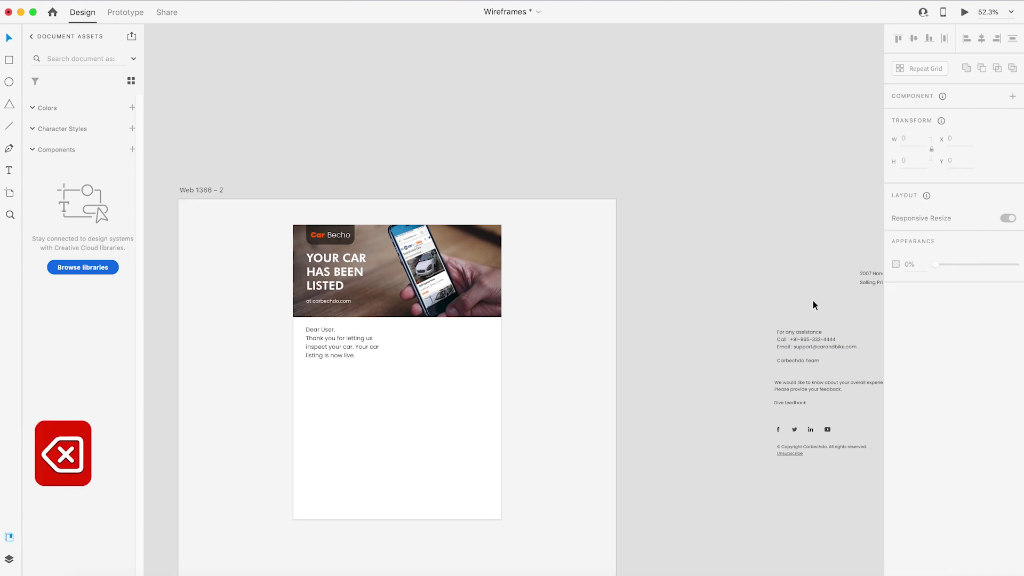
- Move the assistance contact text and the "Carbechdo Team" line from the pasteboard into the email body below the "Dear User" paragraph
drag(800, 342, 343, 382)
drag(789, 360, 319, 414)
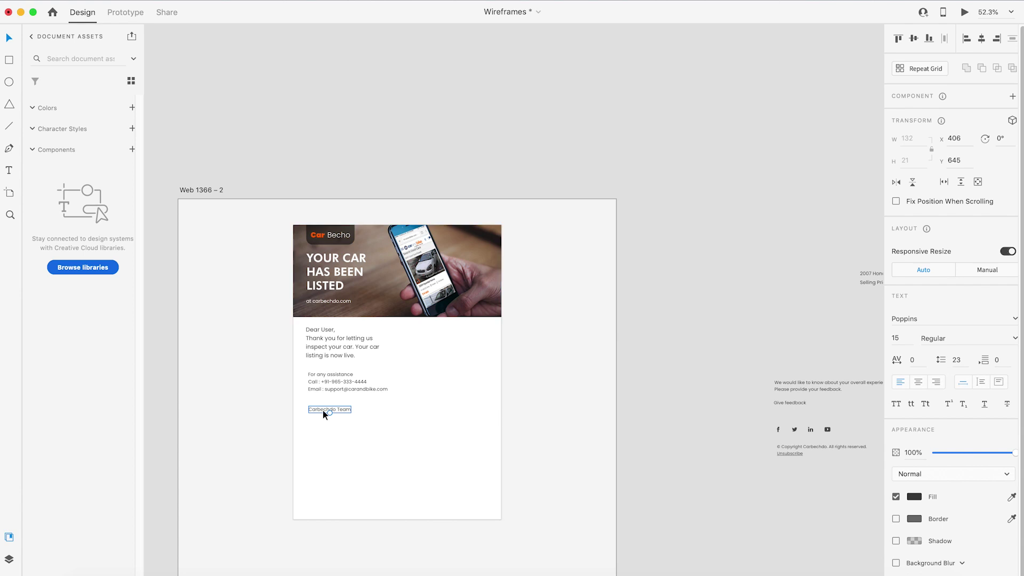
click(780, 368)
- Move the overall-experience feedback text and the "Give feedback" label from the pasteboard into the email body below "Carbechdo Team"
click(809, 386)
scroll(805, 384, right, 3)
click(735, 349)
drag(731, 387, 259, 440)
drag(683, 381, 384, 451)
- Move the social media icon group from the pasteboard to the middle of the email's footer area
click(712, 415)
click(790, 400)
click(756, 430)
scroll(779, 449, up, 5)
scroll(718, 378, up, 3)
scroll(719, 380, down, 5)
scroll(720, 381, down, 8)
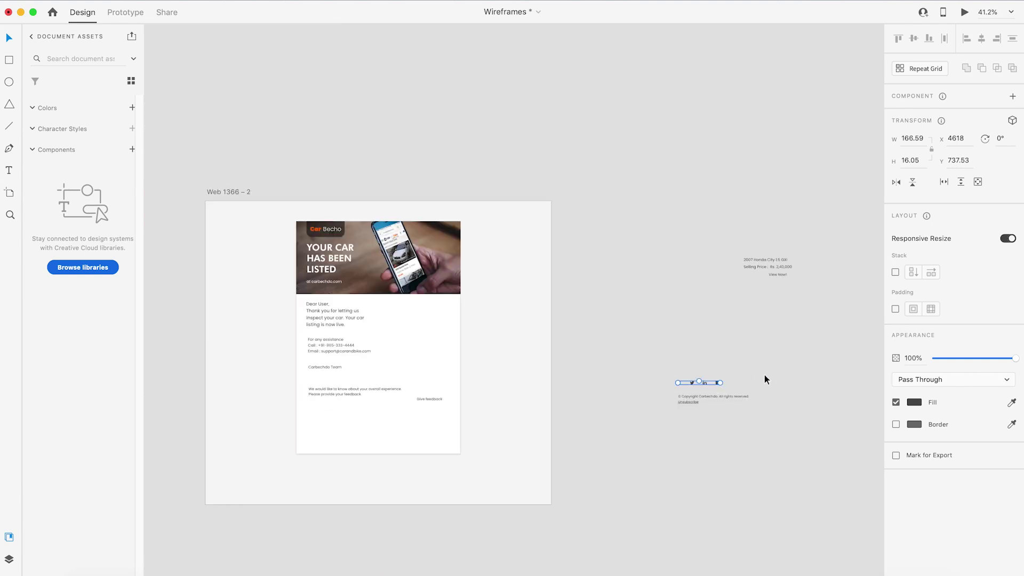
click(764, 374)
click(718, 383)
drag(718, 383, 396, 436)
click(638, 348)
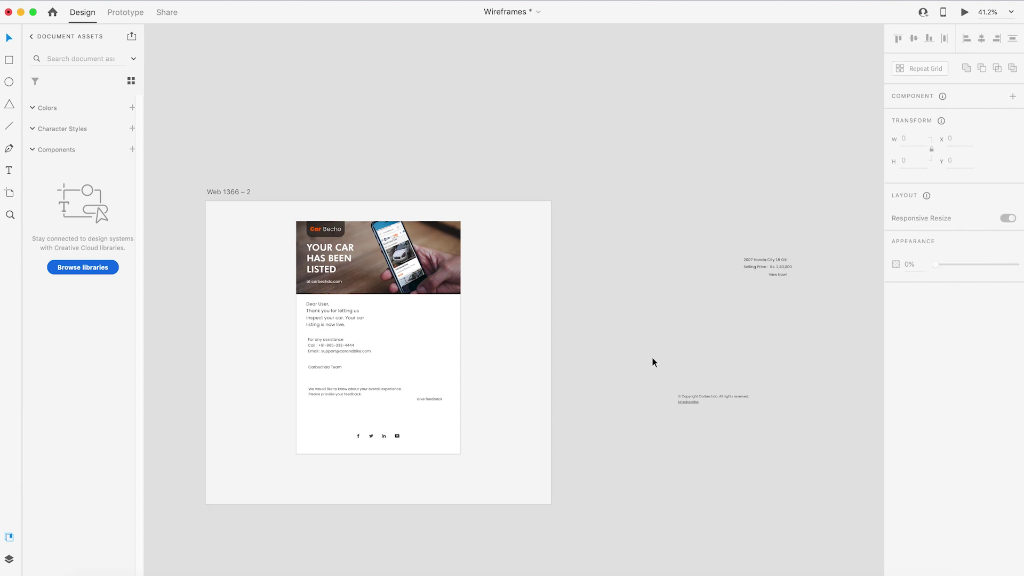
- Move the copyright and Unsubscribe text from the pasteboard to the email footer, just below the social icons
click(694, 397)
drag(696, 395, 357, 448)
click(625, 432)
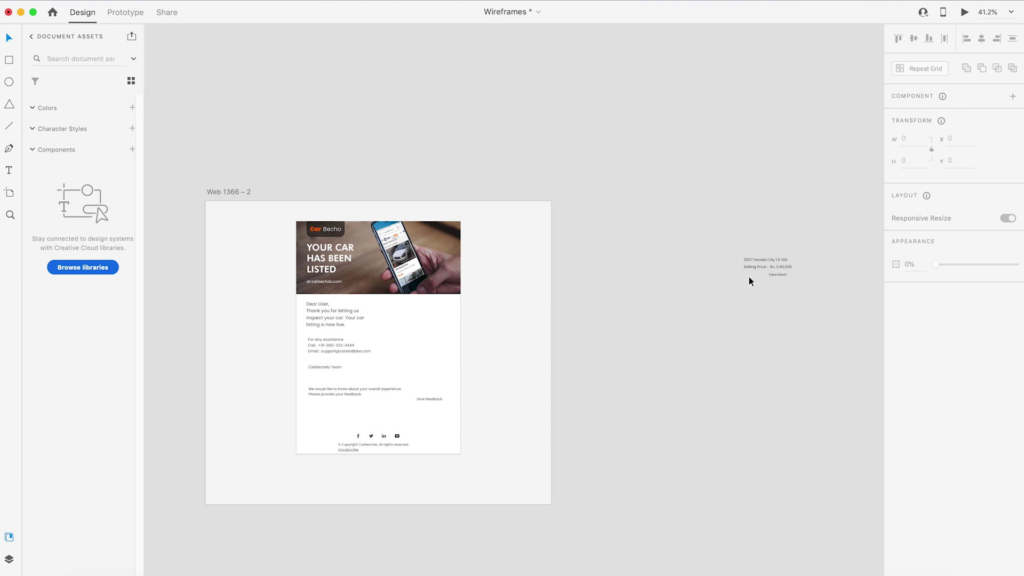
- Examine the car name, selling price and "View Now!" text lines on the pasteboard up close
drag(741, 252, 760, 279)
click(709, 299)
drag(739, 226, 824, 311)
key(z)
key(v)
click(341, 233)
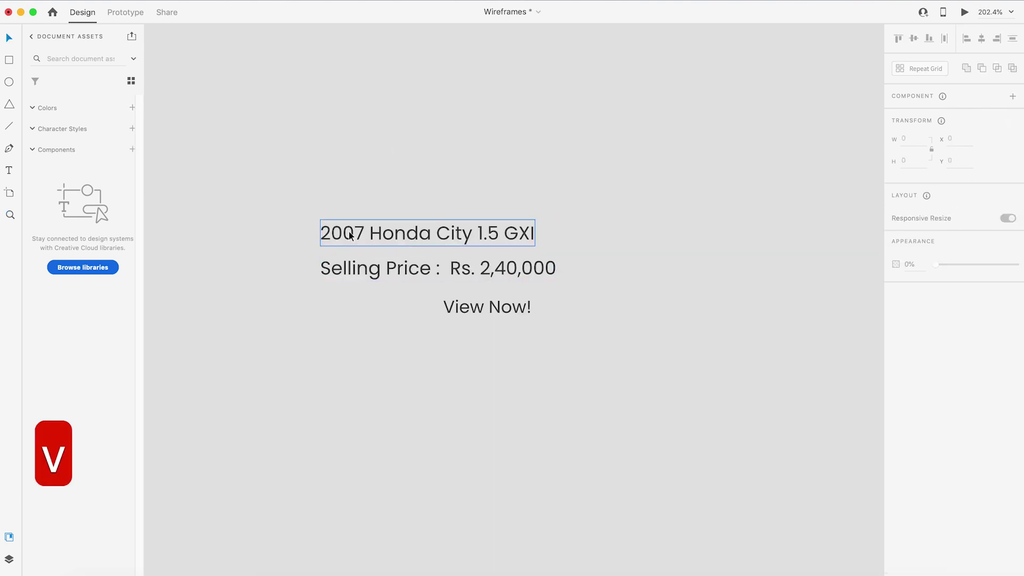
click(359, 277)
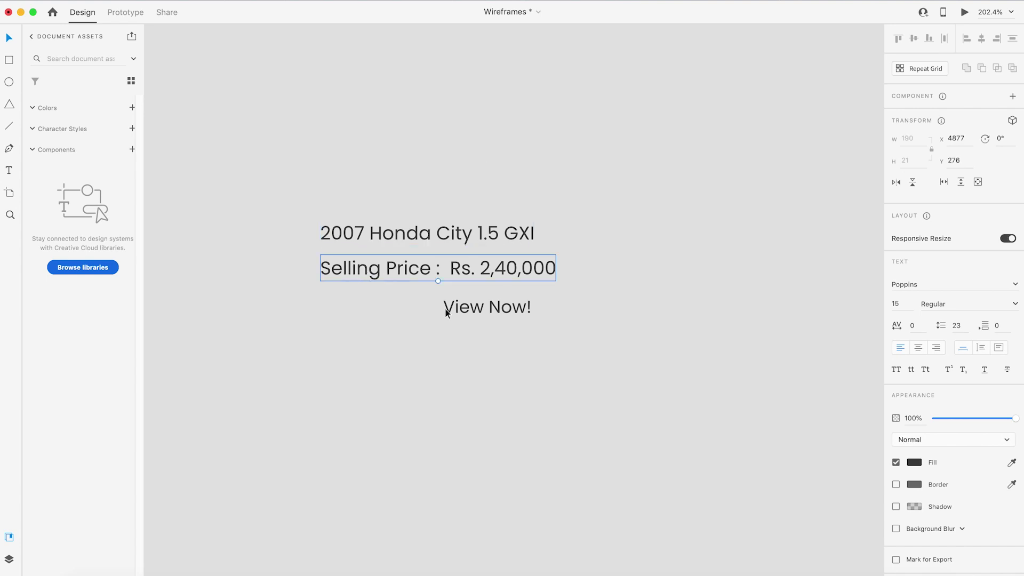
scroll(491, 325, down, 5)
click(488, 318)
scroll(487, 318, down, 10)
scroll(463, 297, left, 4)
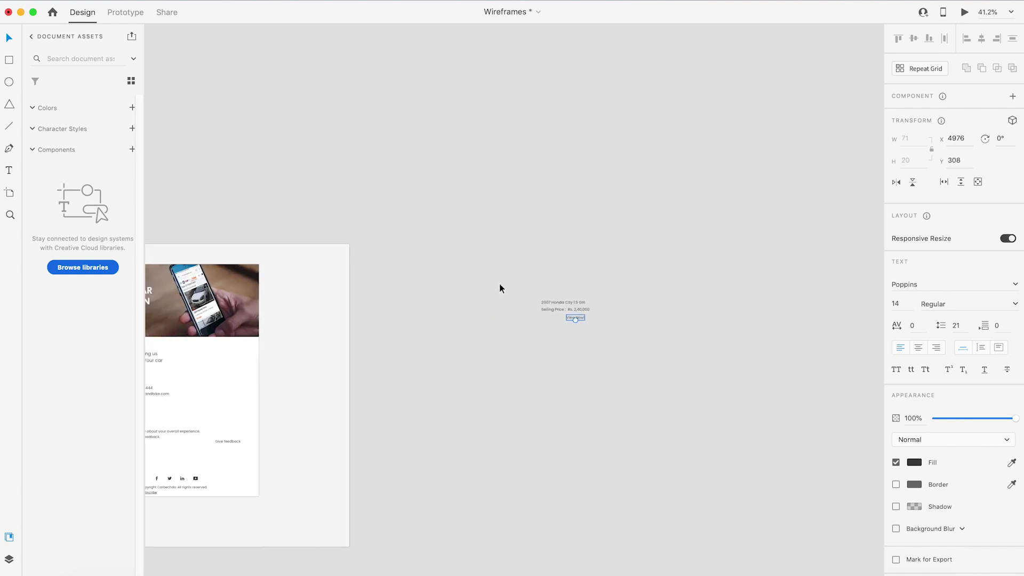
- Move the car name, selling price and "View Now!" lines together onto the artboard beside the email, at about X 1076, Y 487
drag(548, 266, 653, 361)
key(space)
drag(658, 343, 776, 288)
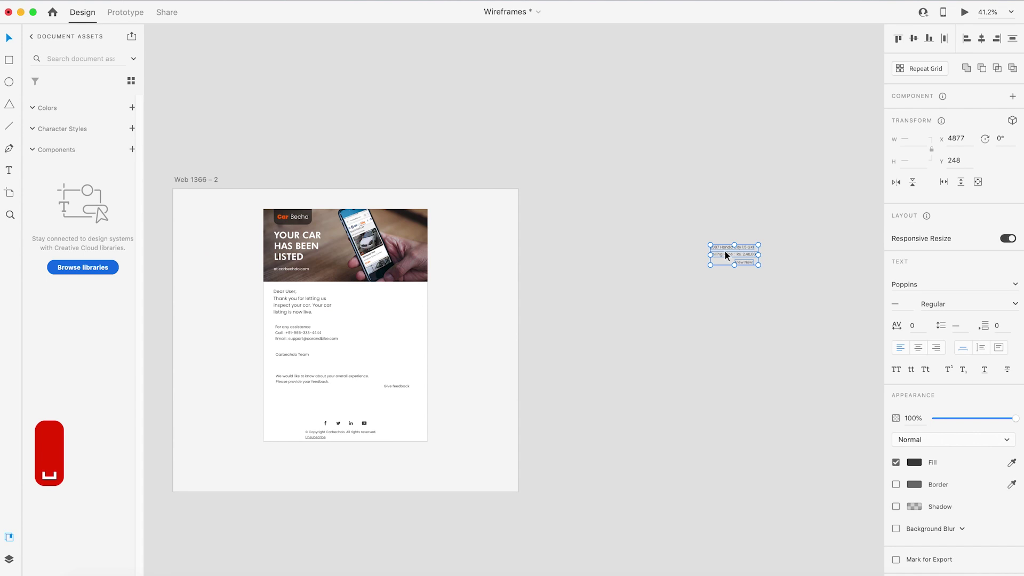
drag(732, 254, 466, 321)
- Draw a rectangle about 206 wide and 256 high in the email body, beside the "Dear User" paragraph and contact text
key(z)
key(z)
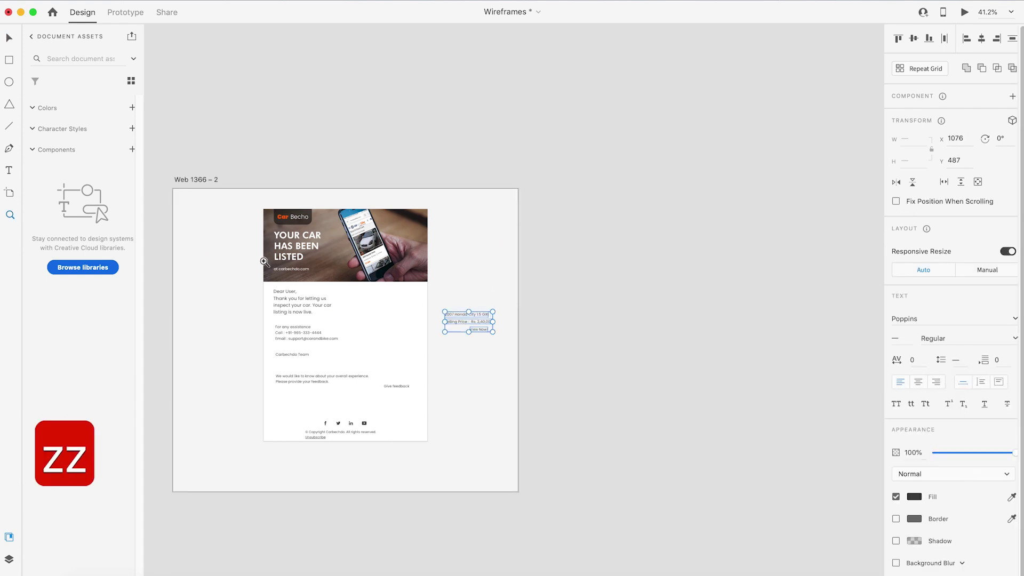
drag(264, 261, 471, 450)
key(v)
click(530, 226)
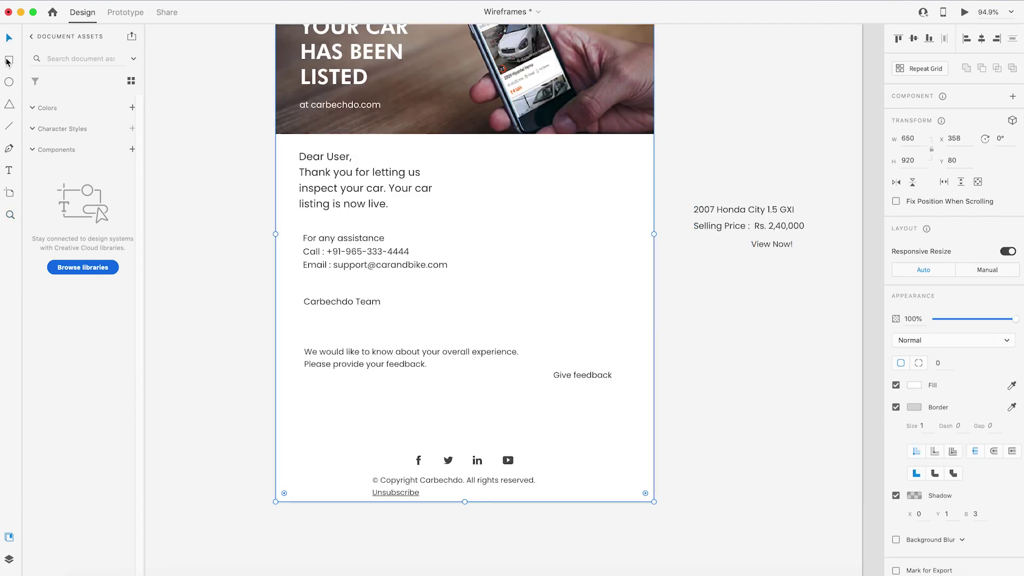
drag(507, 154, 626, 301)
key(v)
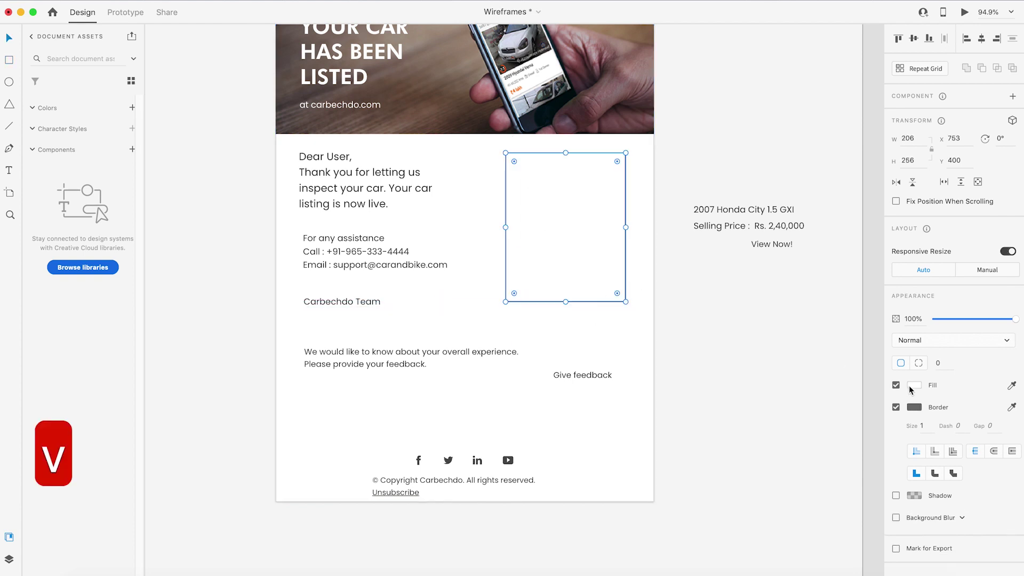
- Fill the new rectangle with the light grey #F5F5F5
click(910, 387)
drag(772, 336, 762, 331)
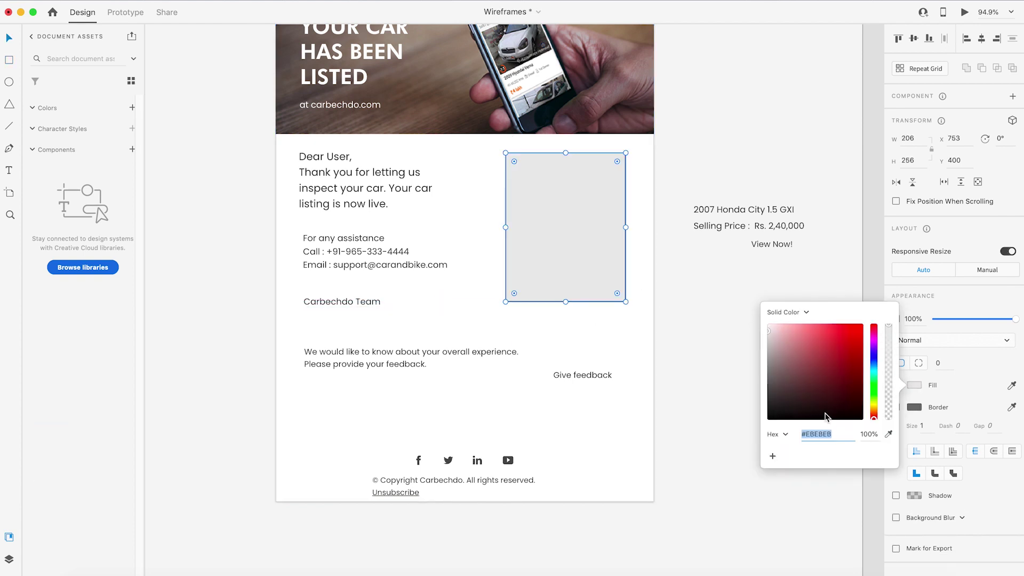
text(f5f5f5)
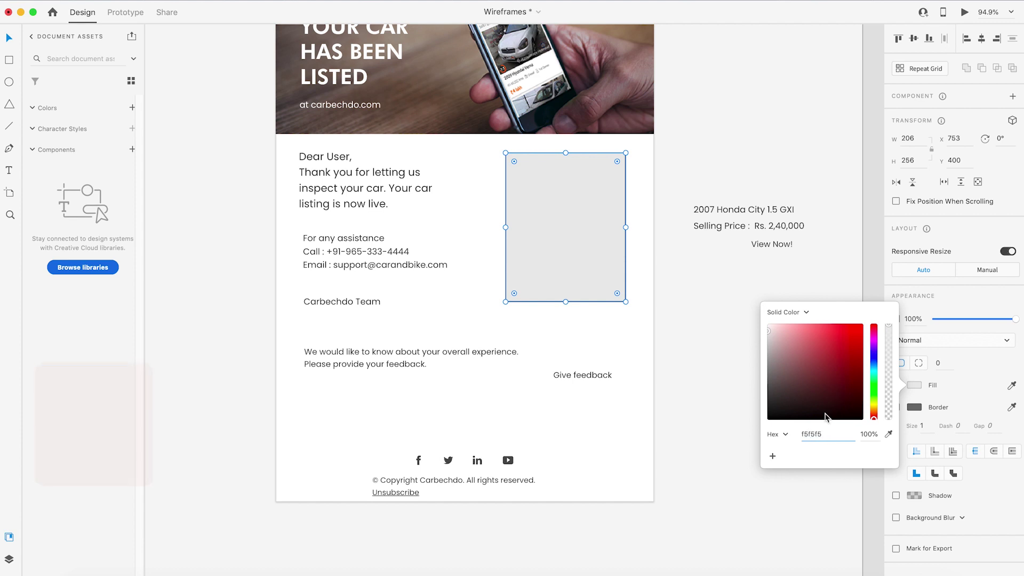
key(Return)
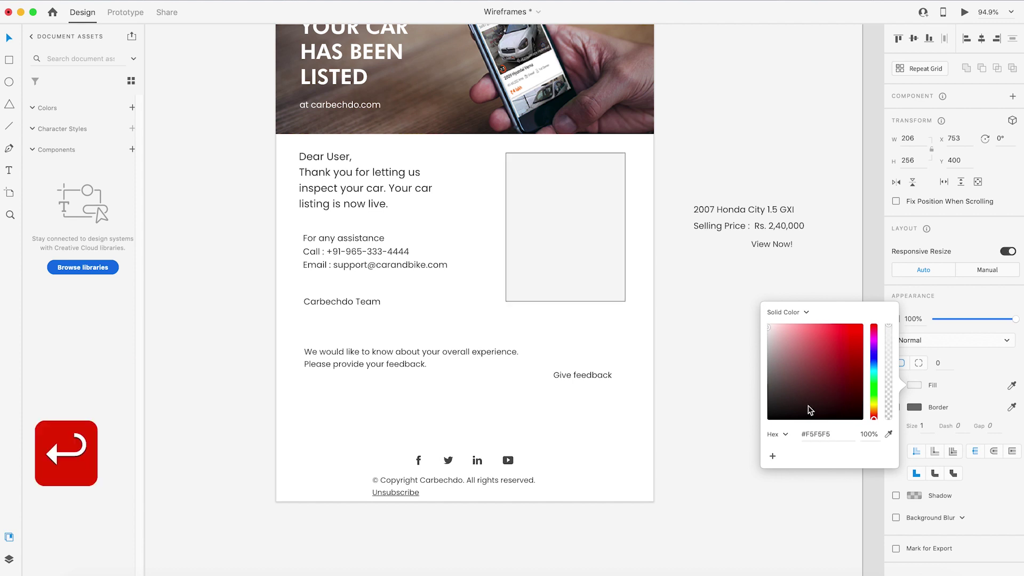
- Change the rectangle's border to a lighter grey
click(916, 410)
click(912, 408)
click(912, 408)
click(914, 408)
drag(782, 363, 745, 355)
click(686, 73)
- Widen the grey rectangle by extending its left edge toward the body text
click(543, 227)
drag(506, 227, 484, 228)
click(727, 211)
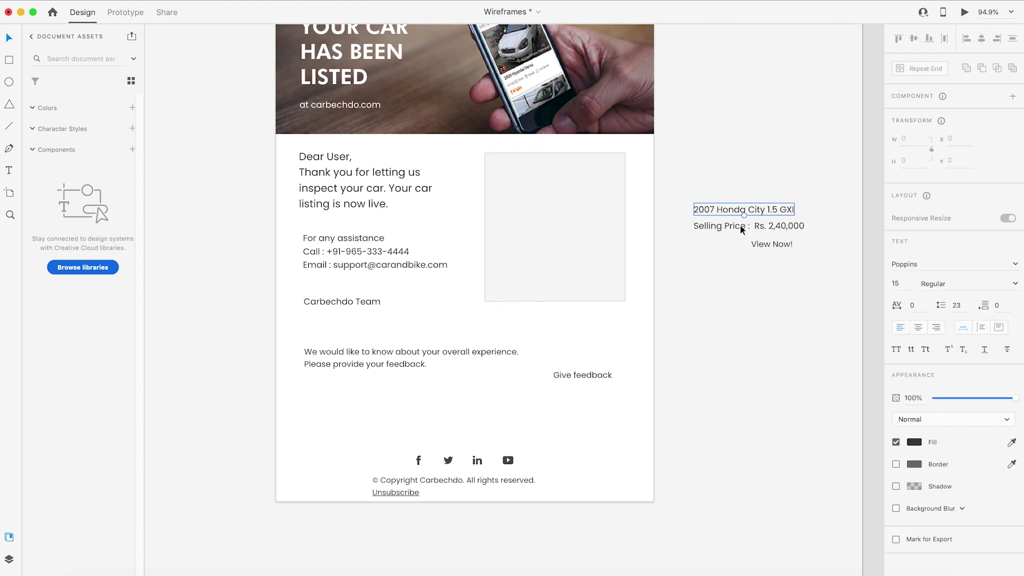
- Set only the "Dear User," line of the paragraph to the Medium font weight
click(375, 207)
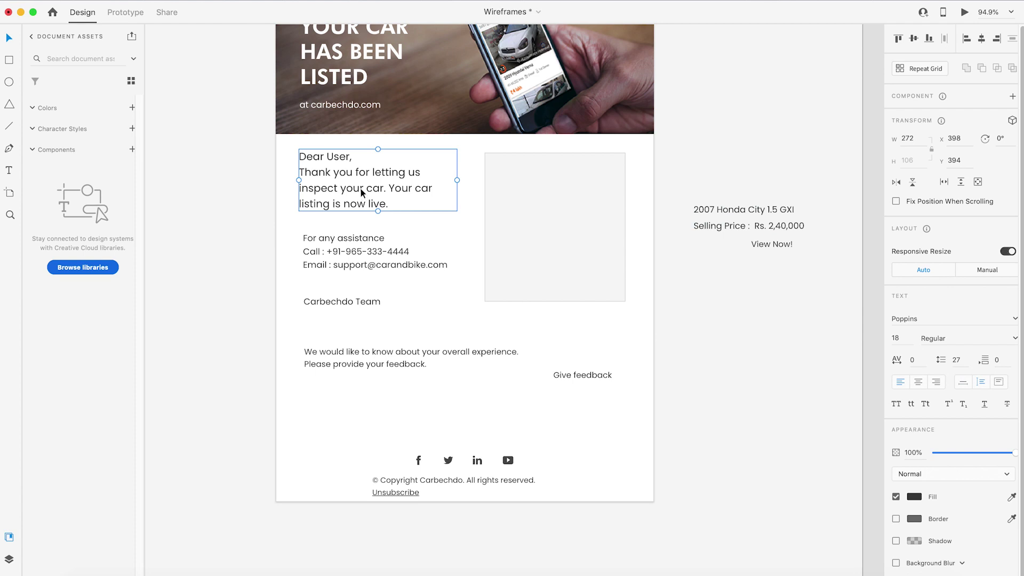
double_click(308, 160)
double_click(308, 160)
triple_click(336, 160)
click(1016, 338)
click(1016, 339)
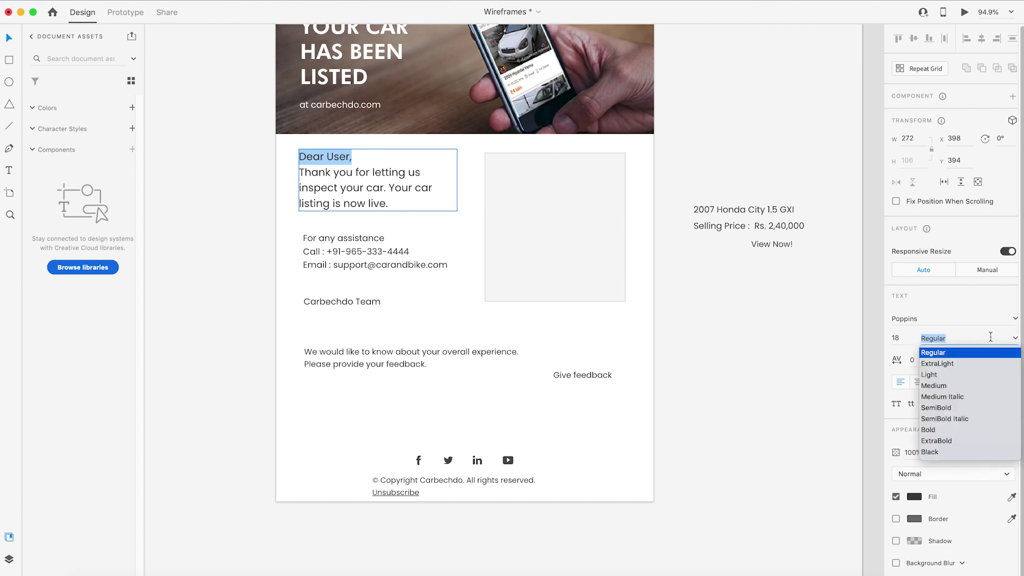
click(943, 386)
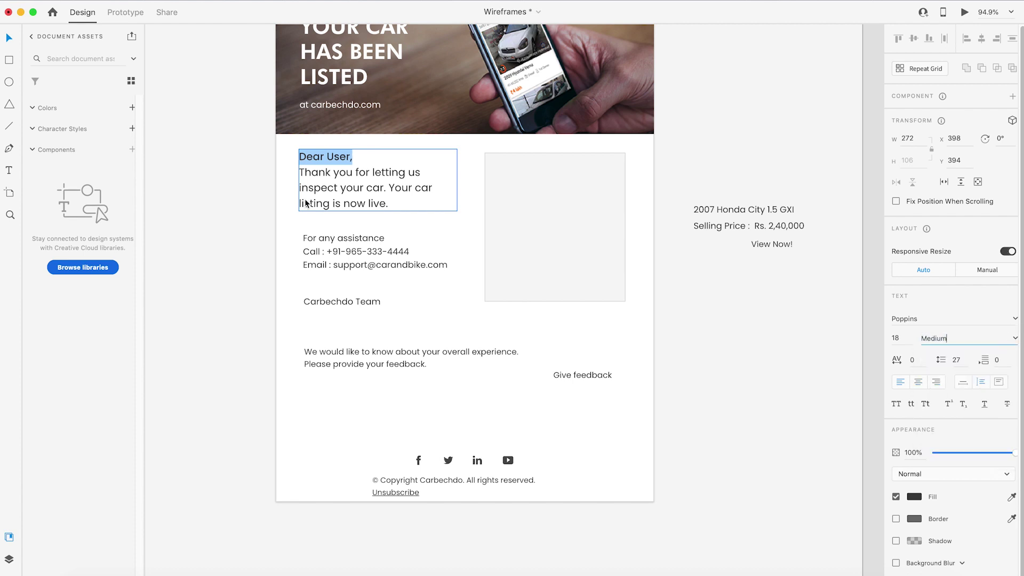
key(Escape)
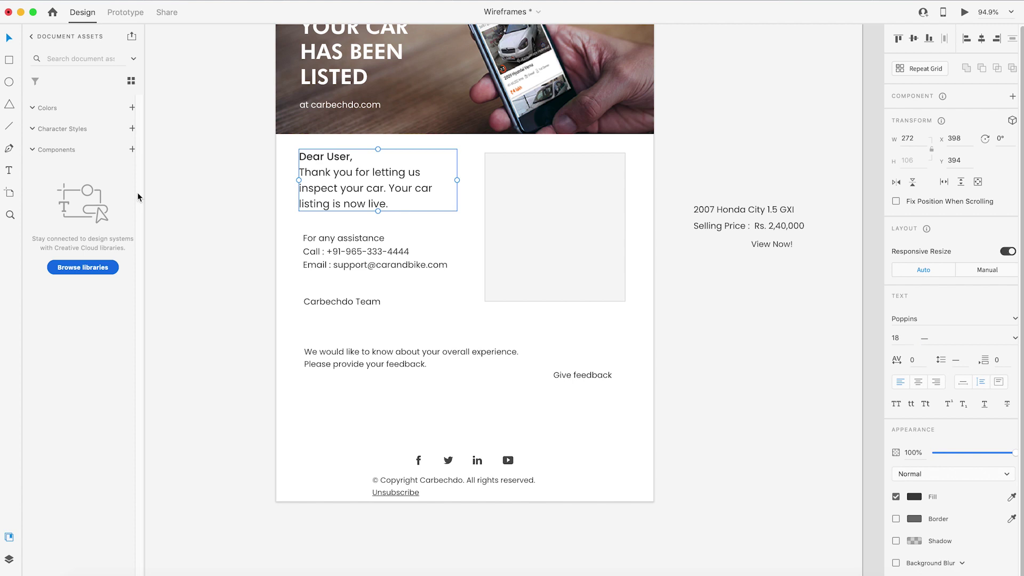
scroll(413, 210, down, 4)
click(613, 180)
key(z)
drag(281, 124, 664, 328)
key(v)
drag(299, 249, 304, 251)
click(321, 315)
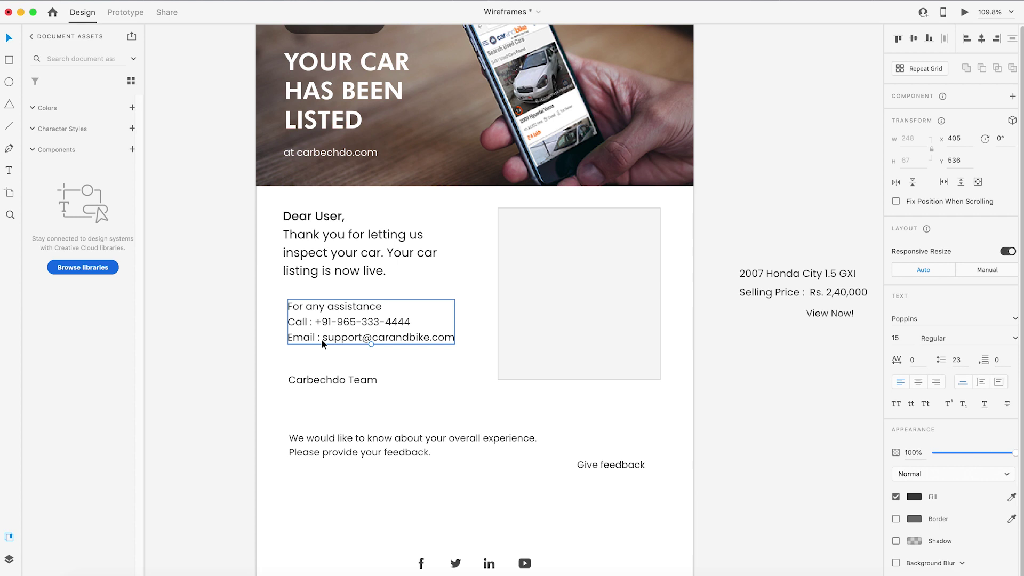
scroll(322, 342, down, 5)
scroll(312, 340, up, 3)
scroll(312, 339, up, 5)
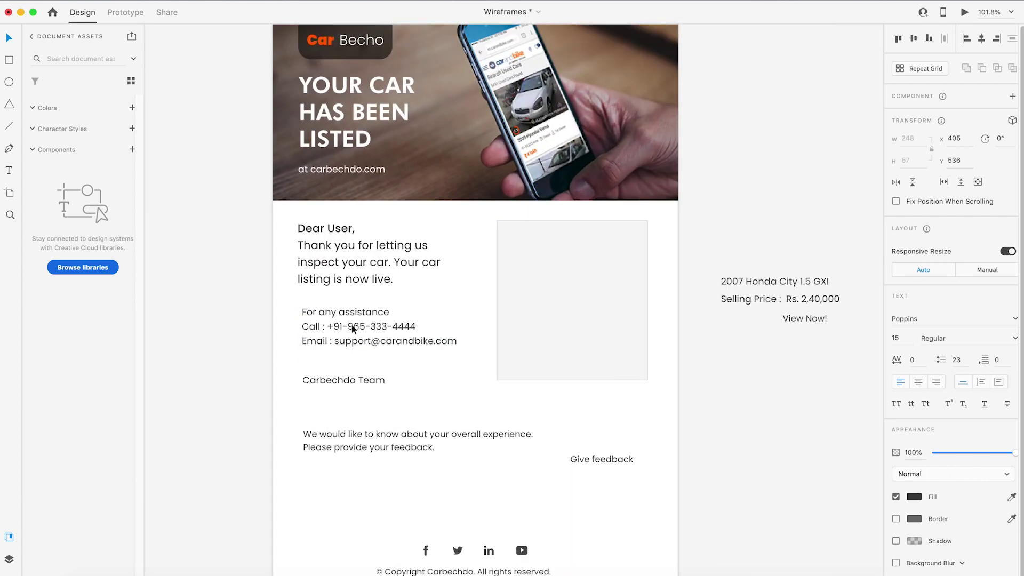
right_click(368, 321)
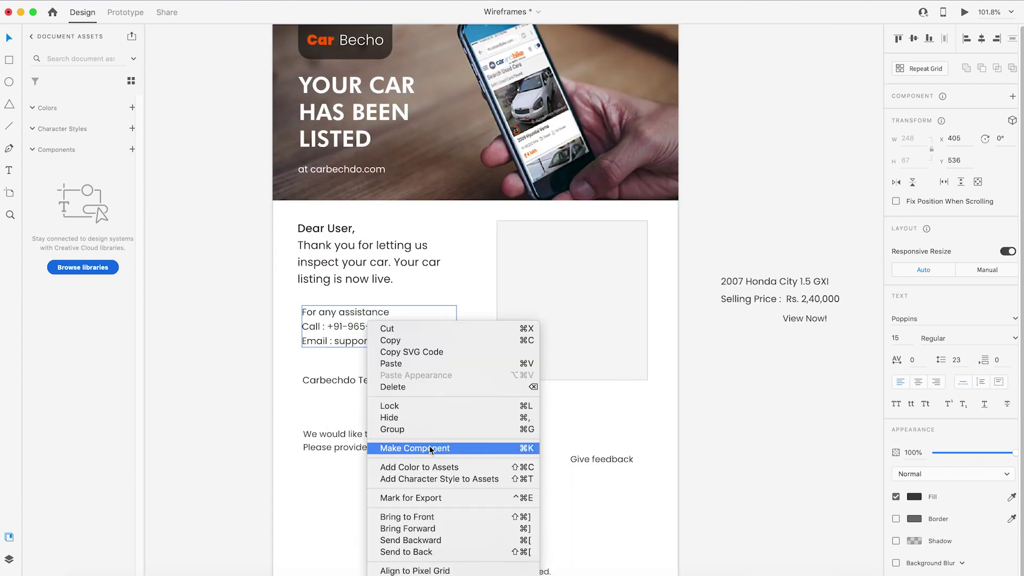
click(789, 386)
- Split the "For any assistance" line out of the contact text into its own text object above the call and email lines
double_click(316, 311)
triple_click(316, 311)
key(super+x)
key(Escape)
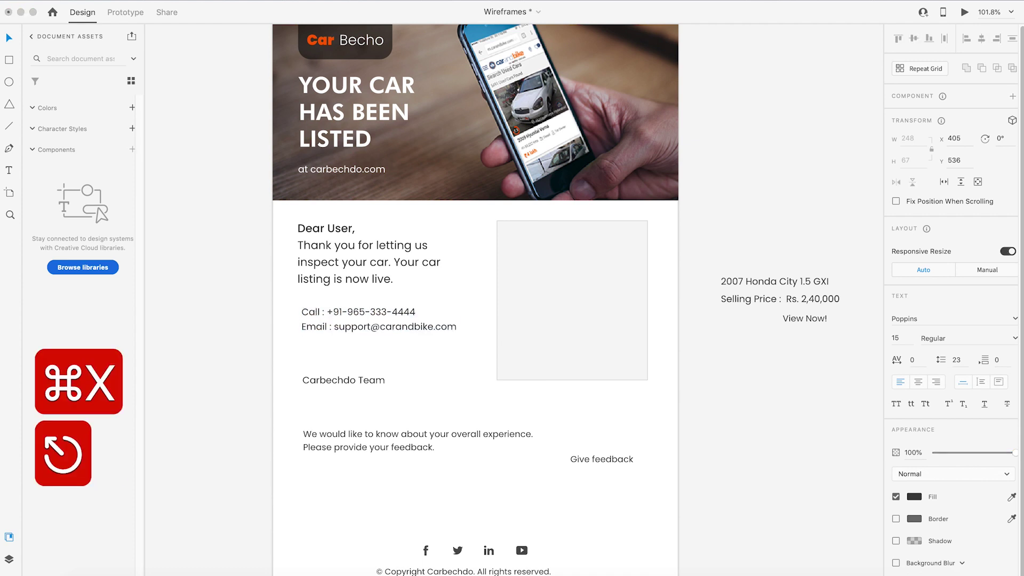
mouse_move(337, 323)
mouse_down()
mouse_move(332, 355)
mouse_move(330, 316)
mouse_up()
double_click(331, 315)
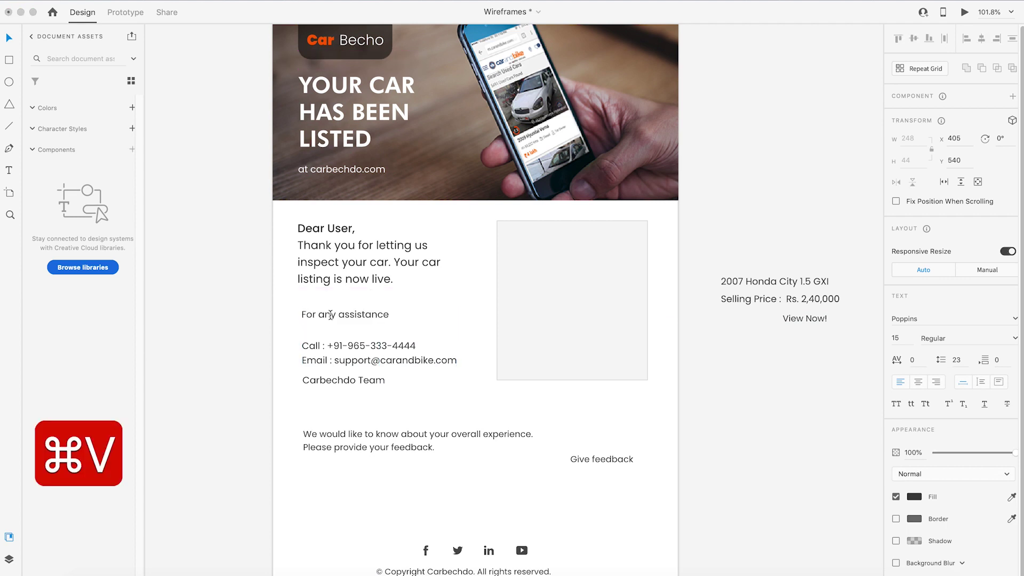
key(BackSpace)
key(Escape)
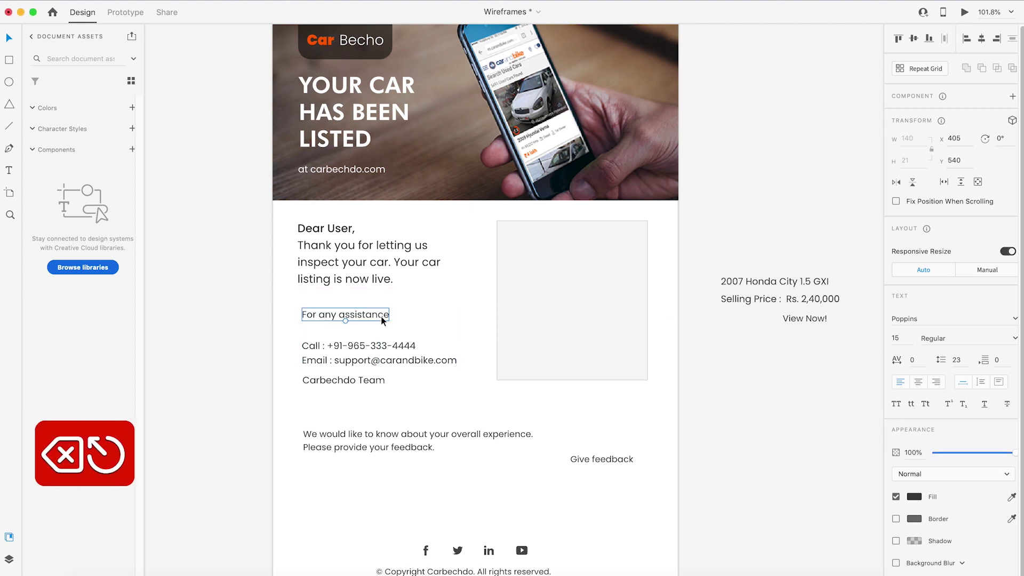
- Color the "For any assistance" heading with the orange sampled from the "Car" word in the logo
click(1012, 498)
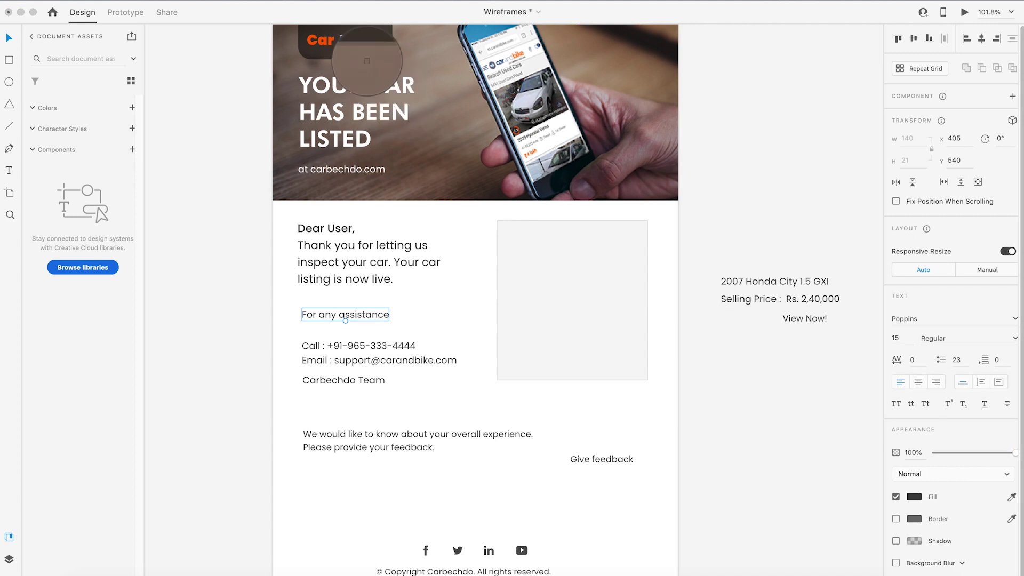
click(322, 38)
click(718, 209)
- Align the assistance heading, contact lines and "Carbechdo Team" with the "Dear User" paragraph's left edge, placing the contact lines closely under the heading
drag(351, 315, 347, 314)
drag(337, 354, 327, 346)
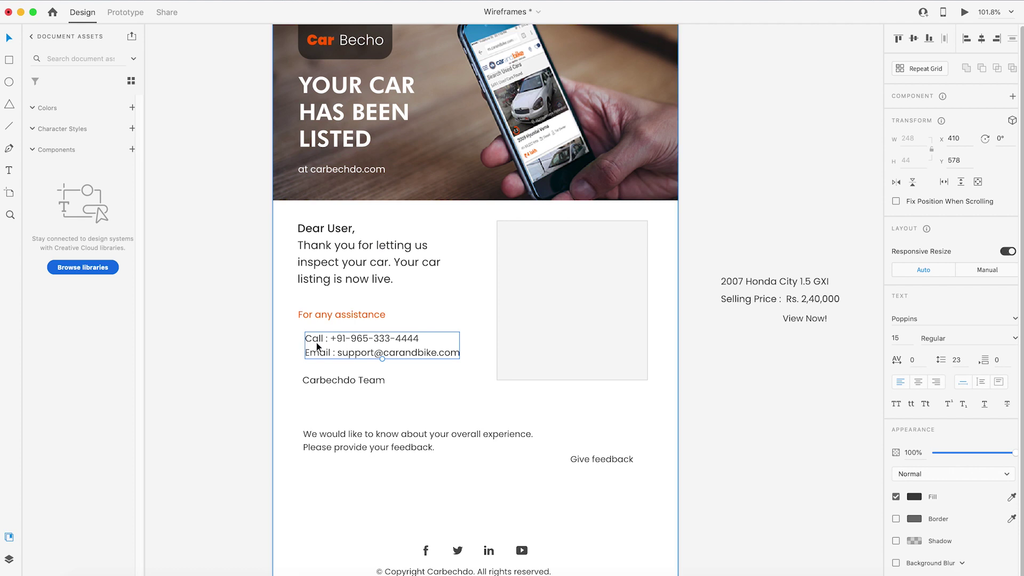
key(super+z)
click(329, 339)
drag(328, 334, 325, 312)
shift+click(325, 316)
drag(324, 386, 320, 385)
click(462, 399)
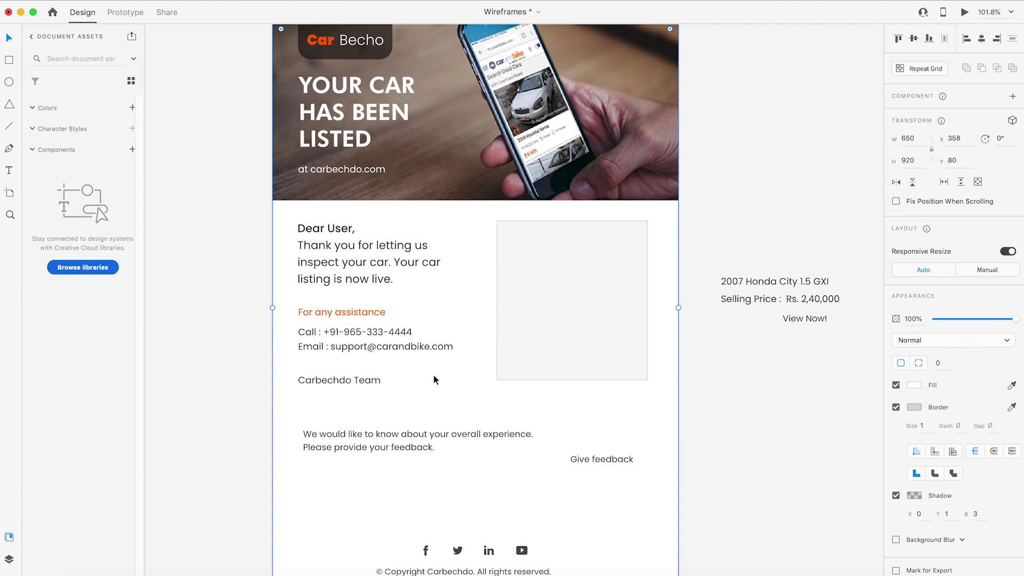
scroll(434, 380, down, 1)
scroll(433, 380, down, 1)
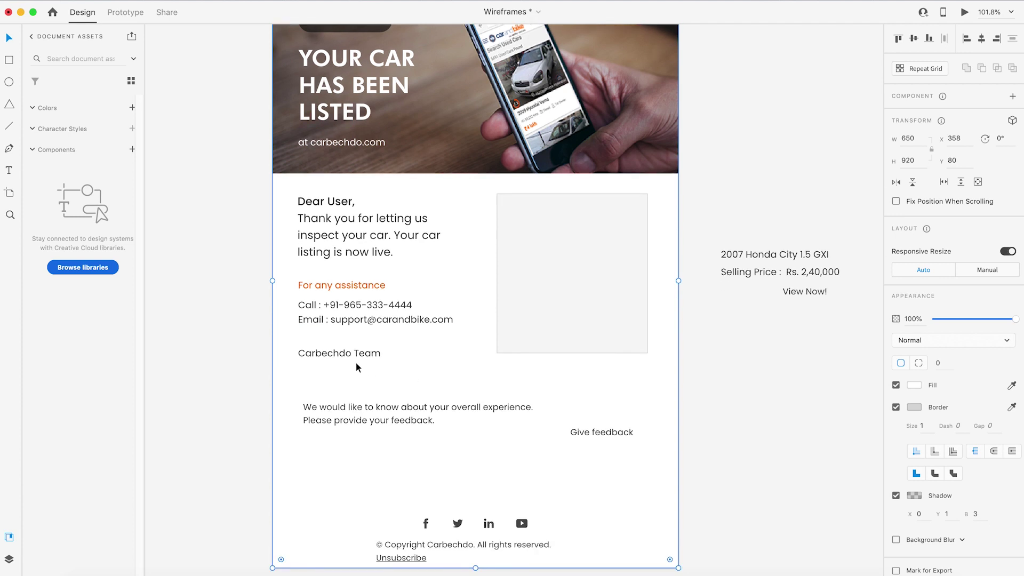
scroll(398, 360, right, 1)
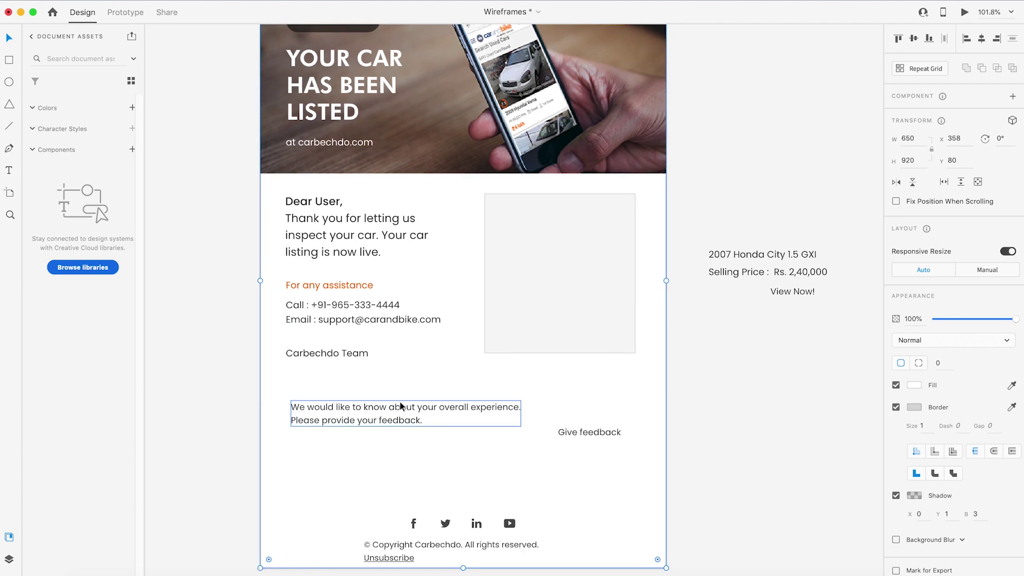
- Align the feedback text with the body text's left edge and draw a horizontally centered line 575 px wide above it
scroll(399, 403, right, 2)
drag(337, 413, 334, 424)
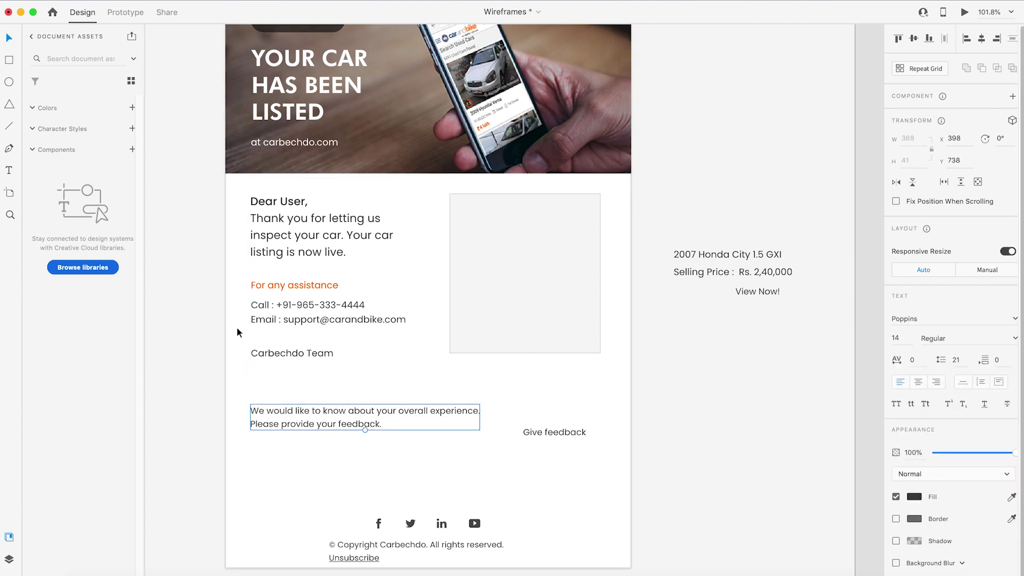
click(9, 127)
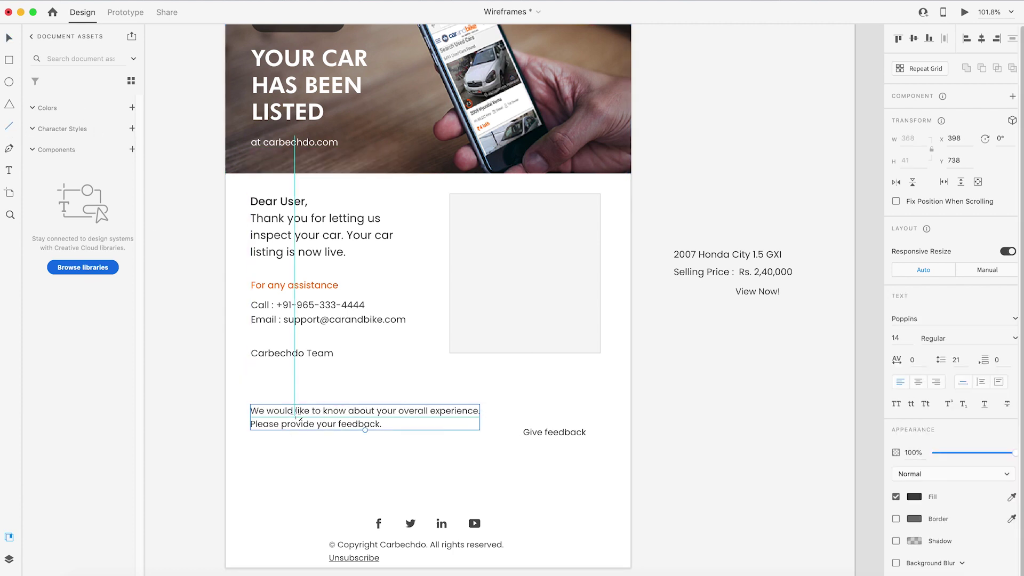
drag(251, 391, 601, 391)
key(super+z)
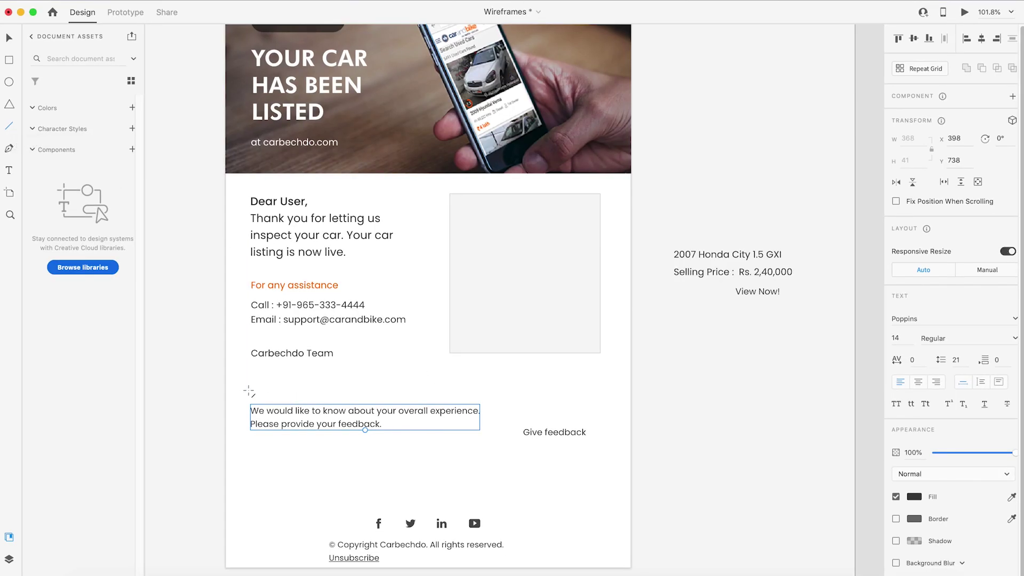
drag(248, 391, 610, 393)
key(v)
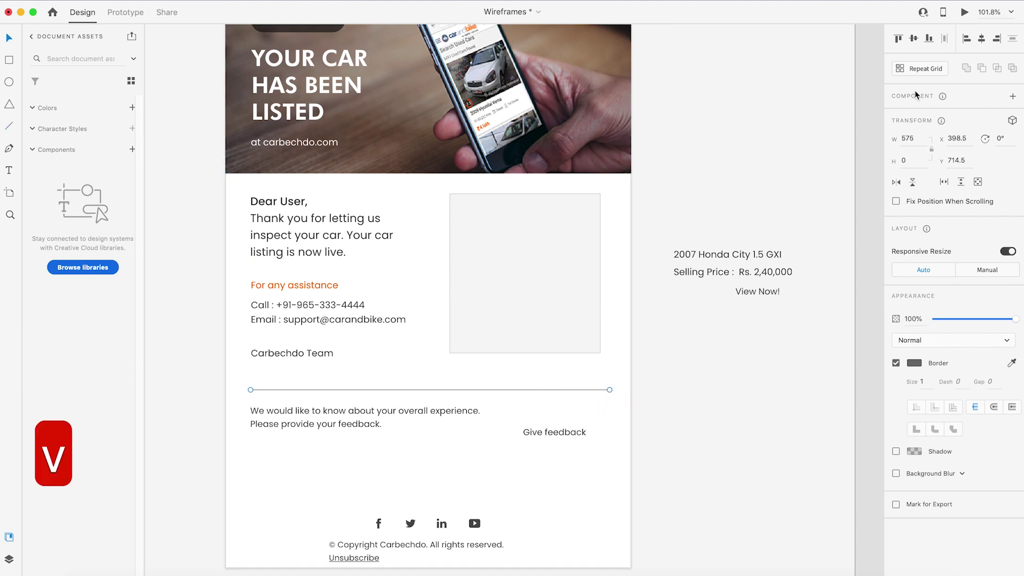
click(982, 43)
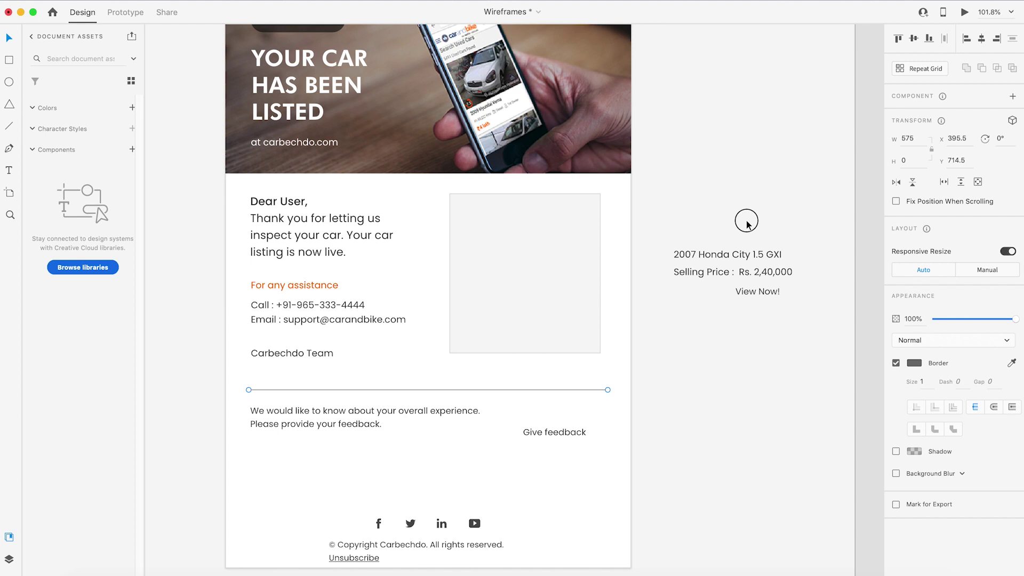
- Color the divider line above the feedback text light gray, #B2B2B2
click(508, 395)
click(509, 390)
click(913, 367)
drag(780, 329, 728, 323)
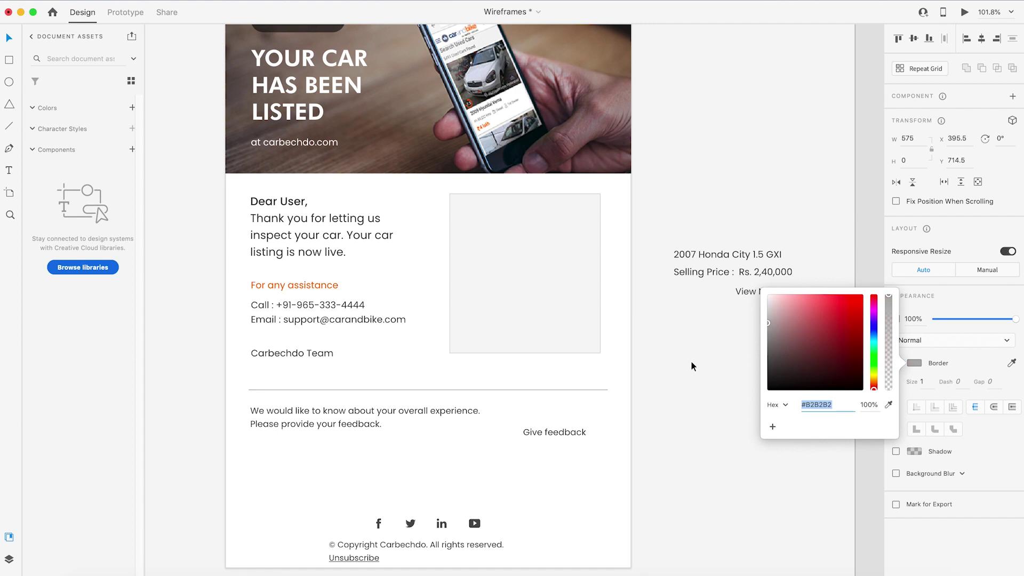
click(692, 366)
- Duplicate the divider line below the feedback text and center the text and "Give feedback" vertically between the two lines
drag(481, 390, 478, 442)
drag(560, 433, 560, 418)
click(738, 403)
drag(355, 412, 355, 412)
click(738, 419)
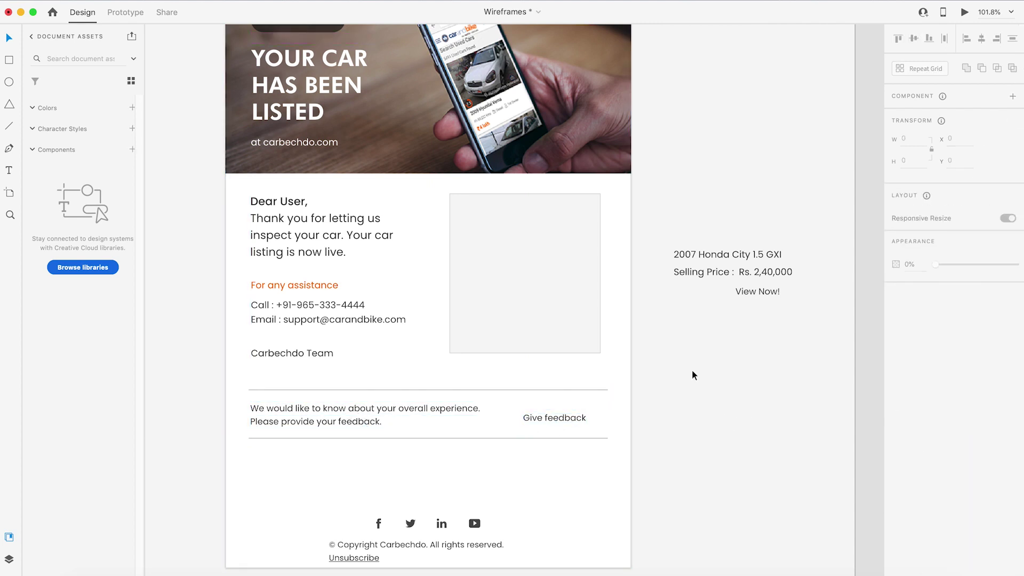
click(757, 292)
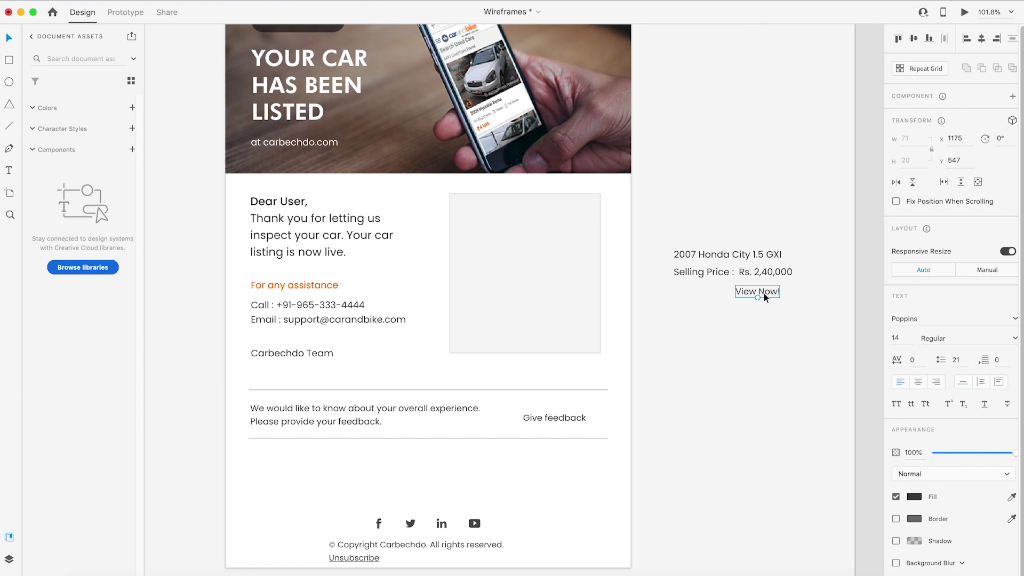
click(746, 349)
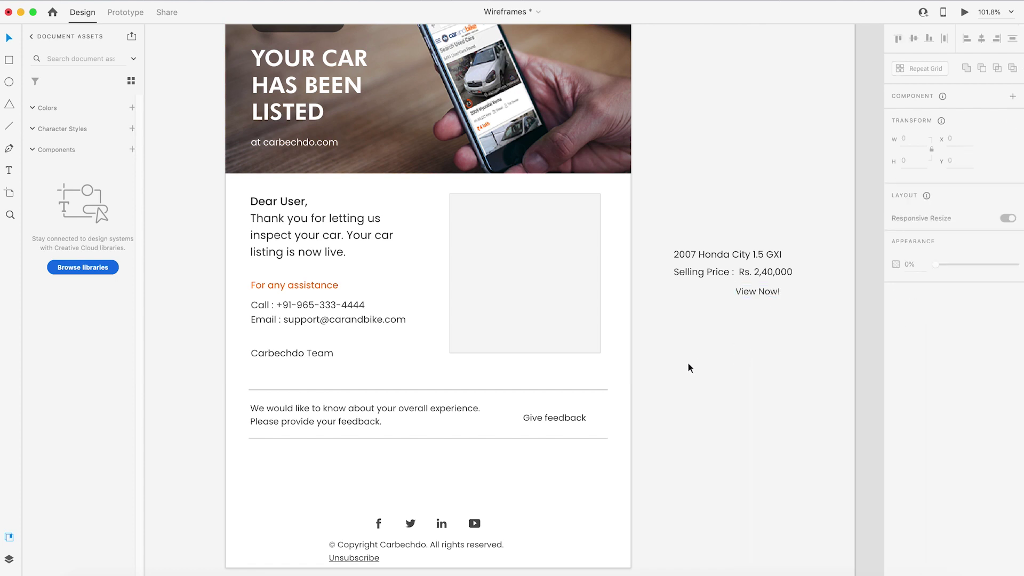
click(717, 214)
- Duplicate the gray card rectangle and resize the copy to 214 x 121, centered near the top inside the card
click(527, 258)
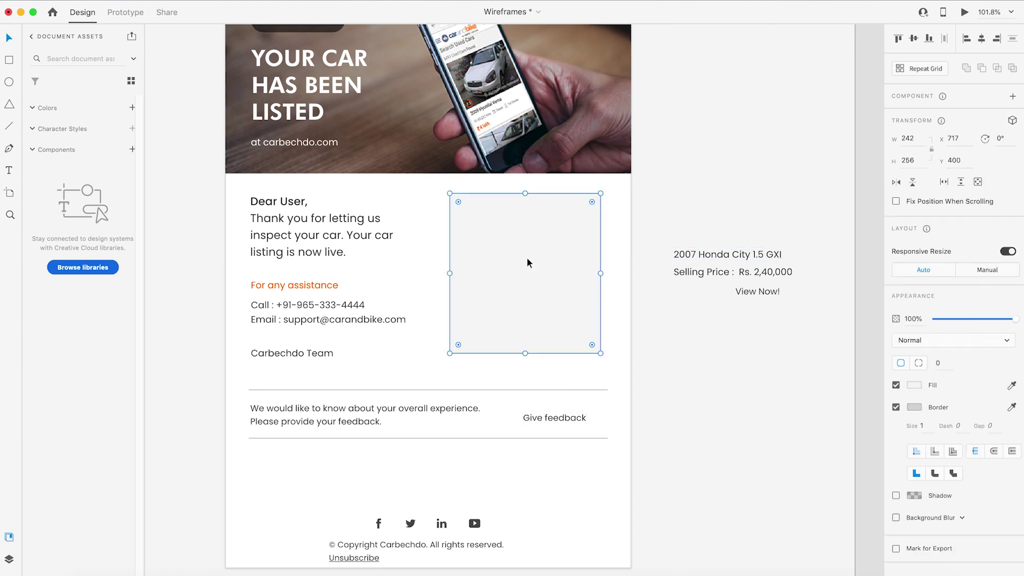
key(super+c)
key(super+v)
drag(525, 353, 525, 268)
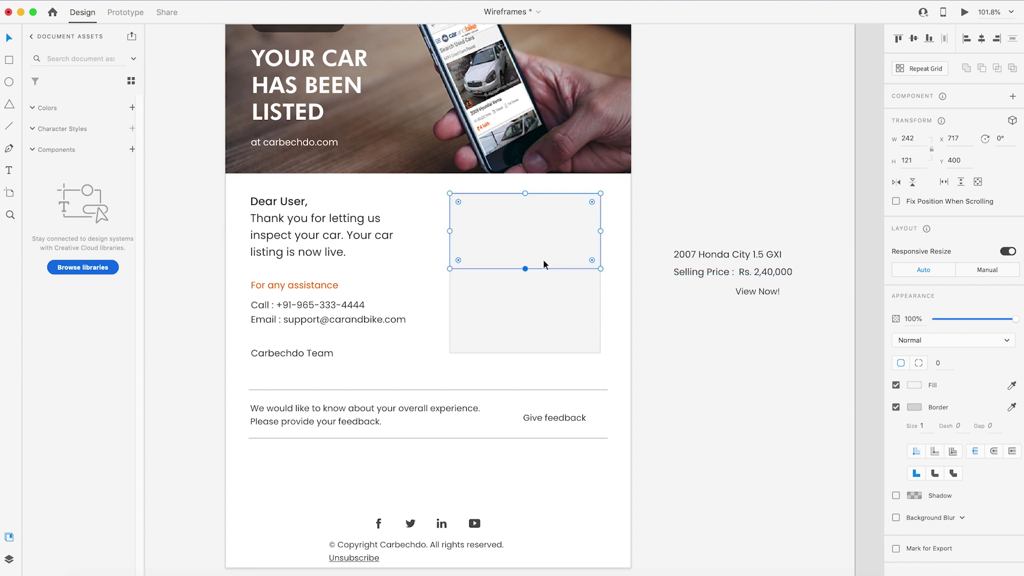
drag(601, 234, 594, 233)
drag(507, 212, 508, 222)
drag(595, 241, 592, 242)
click(723, 203)
click(526, 251)
- Switch to the browser, search Google Images for "car" and open the photo of the white sedan by the sea
click(723, 575)
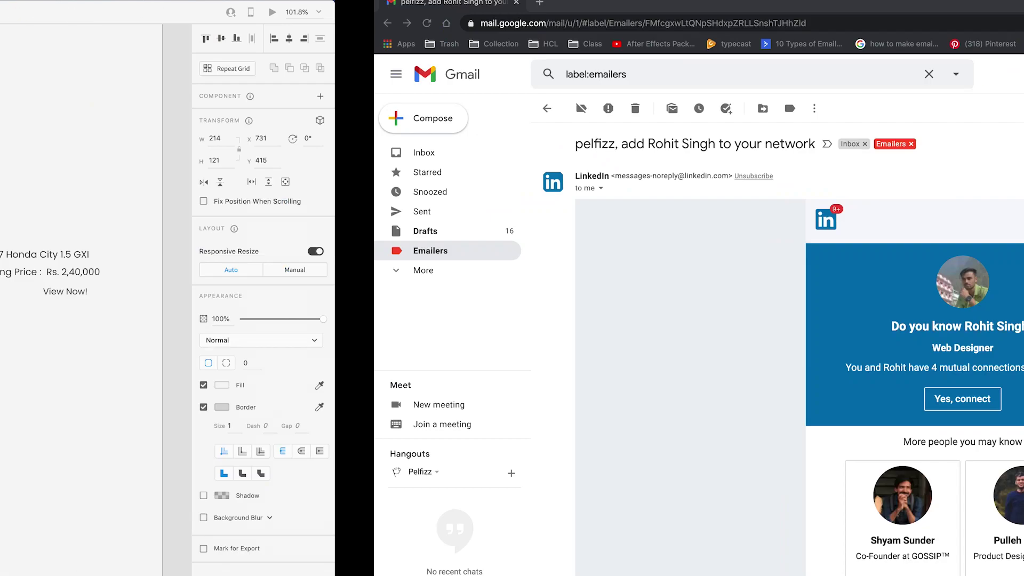
click(162, 3)
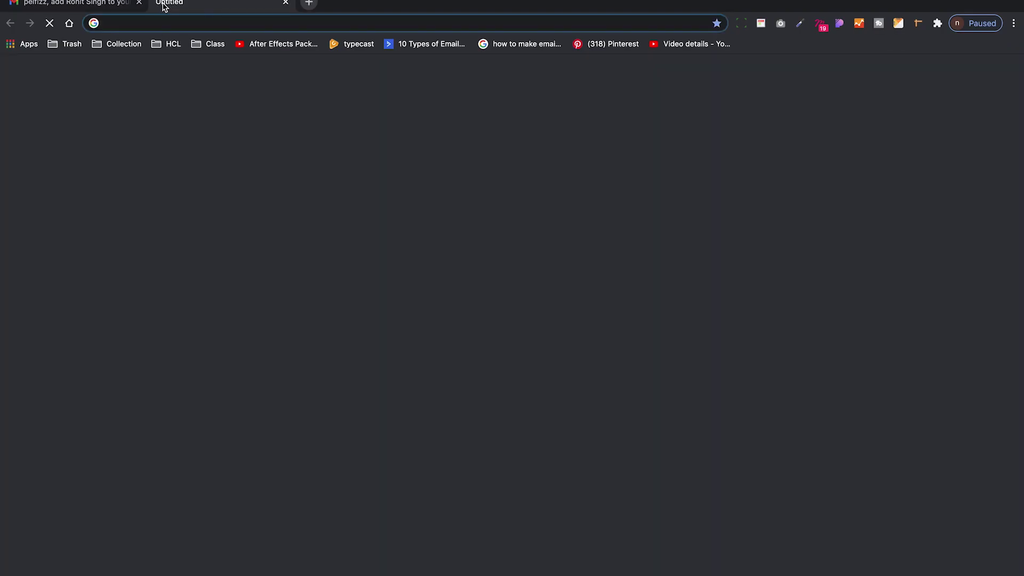
click(170, 28)
text(car)
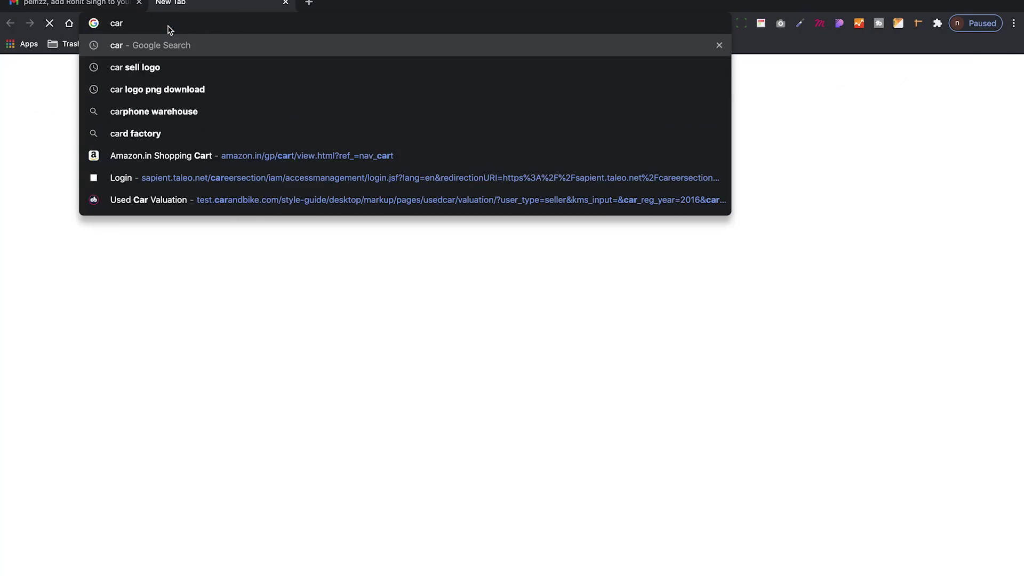
key(Return)
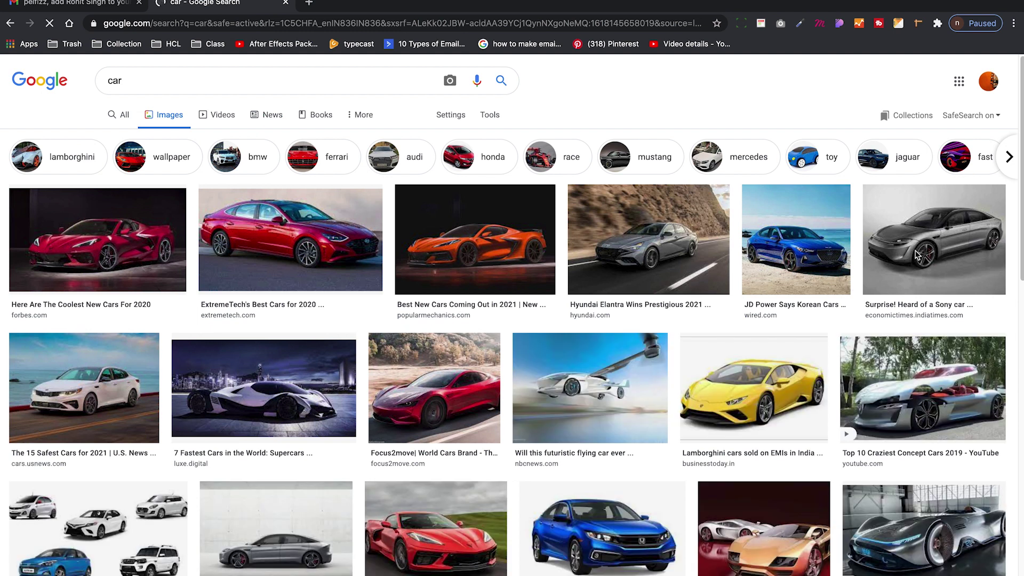
click(115, 380)
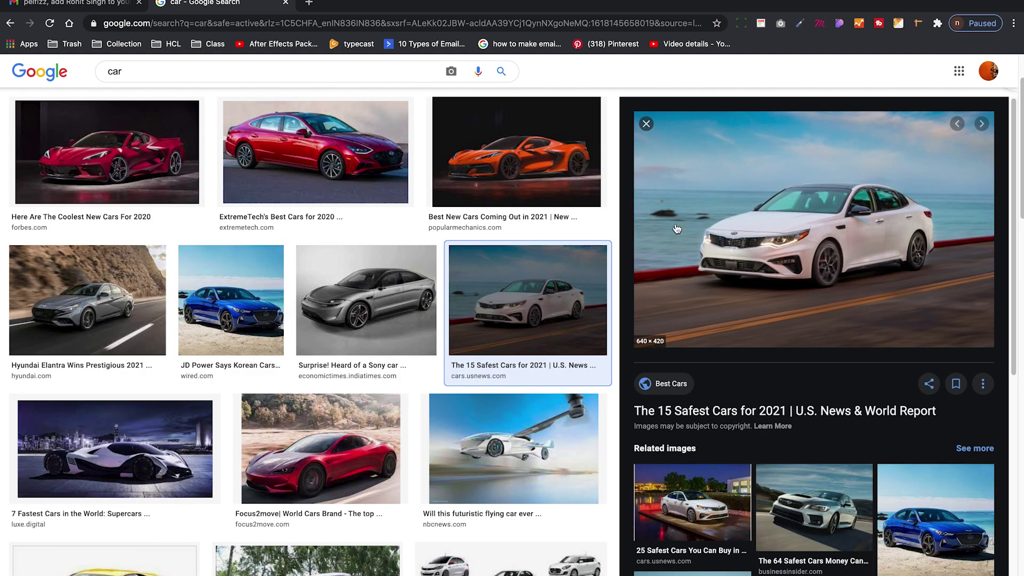
- Place the white sedan photo from the browser into the small rectangle of the card in Adobe XD
drag(811, 234, 539, 249)
key(super+Tab)
click(744, 204)
- Round the corners of the car photo and of the gray card behind it
click(508, 238)
drag(466, 212, 461, 205)
click(497, 306)
click(829, 243)
- Move the car name, selling price and "View Now!" texts below the photo, in front of the card, aligned with the photo's left edge
click(723, 258)
shift+click(721, 275)
shift+click(756, 294)
drag(757, 293, 534, 337)
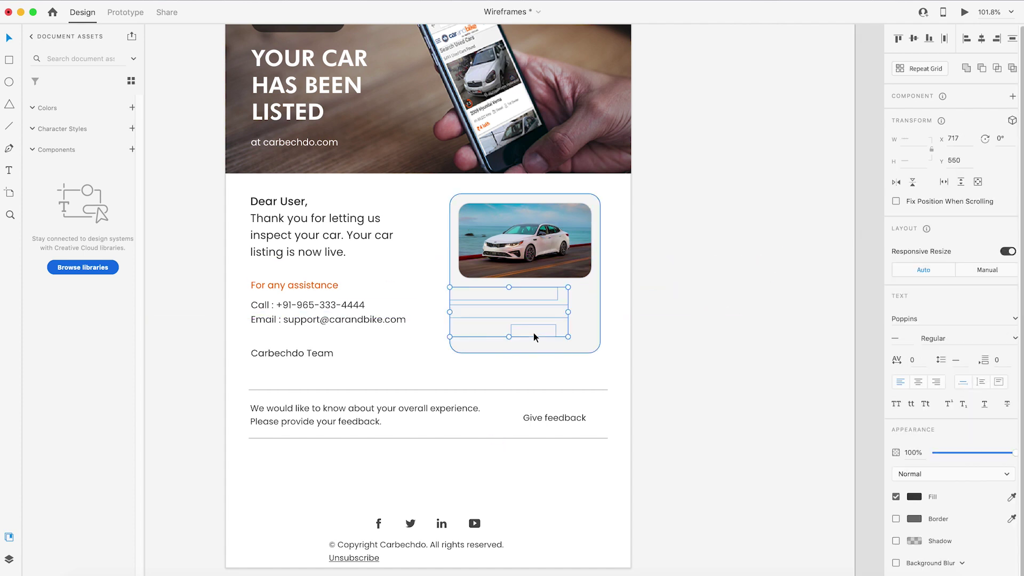
key(shift+super+bracketright)
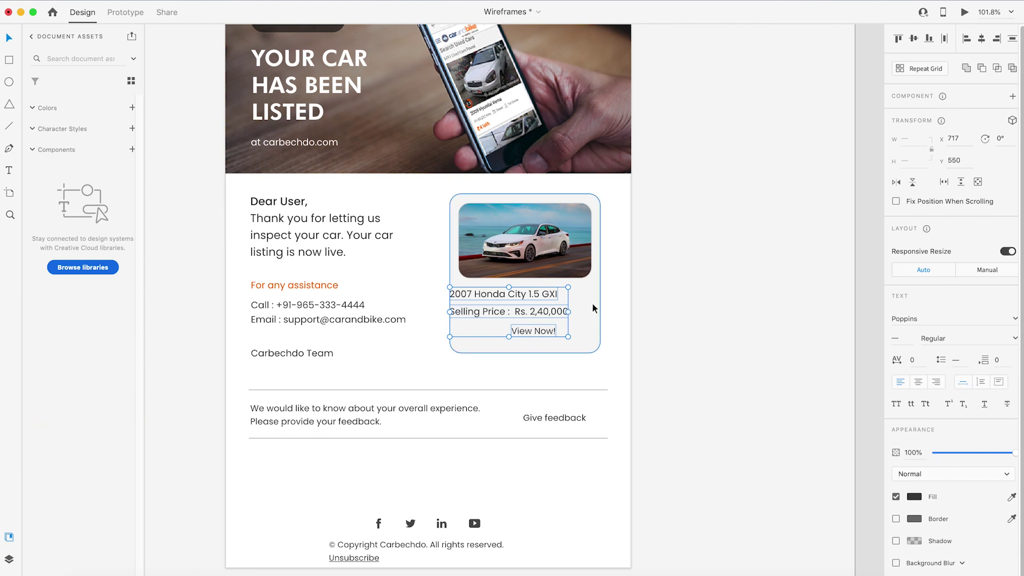
drag(506, 307, 515, 308)
key(Escape)
- Set the "2007 Honda City 1.5 GXI" text to Bold at size 16
click(530, 302)
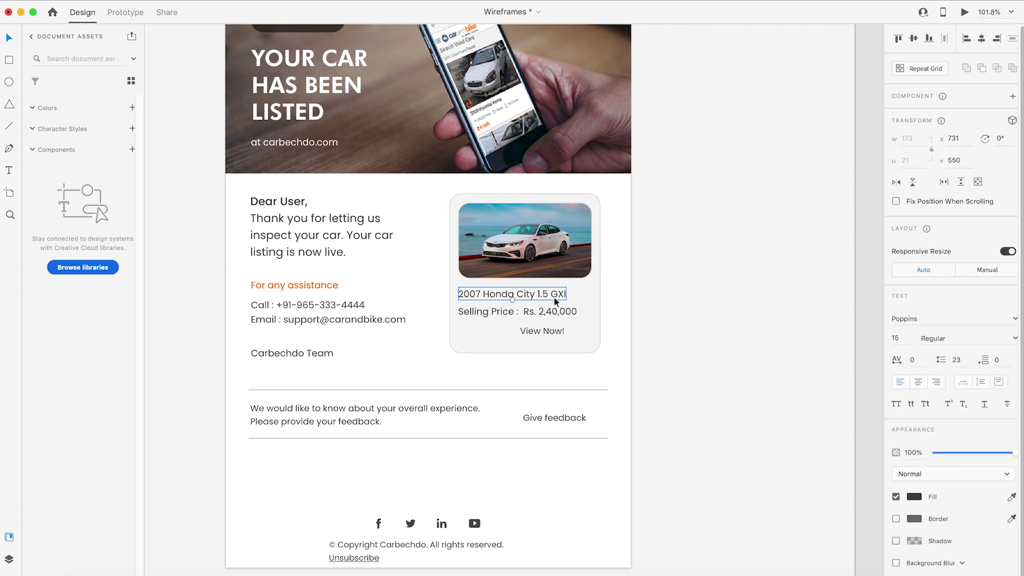
click(1012, 341)
click(931, 429)
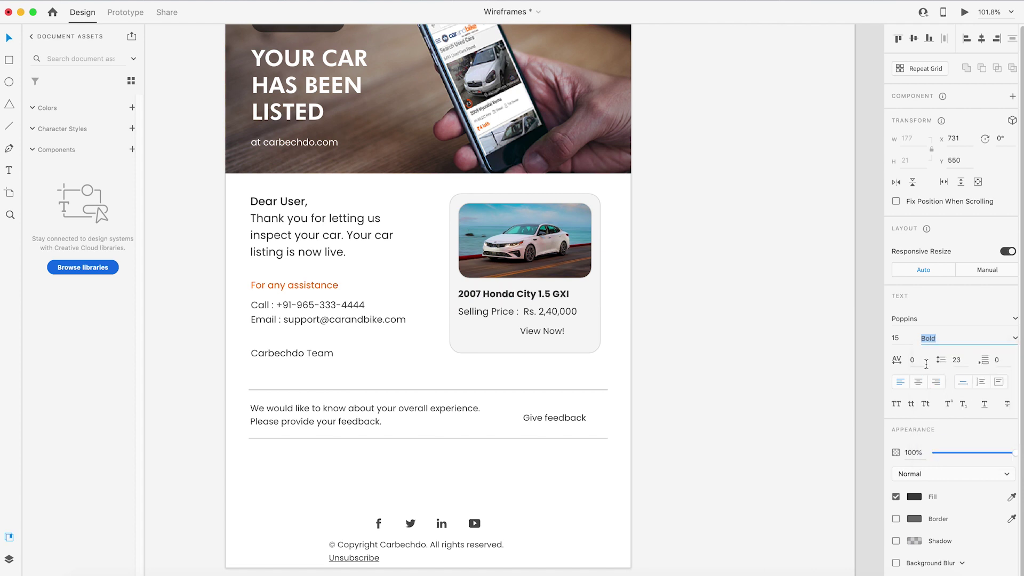
click(898, 338)
text(1)
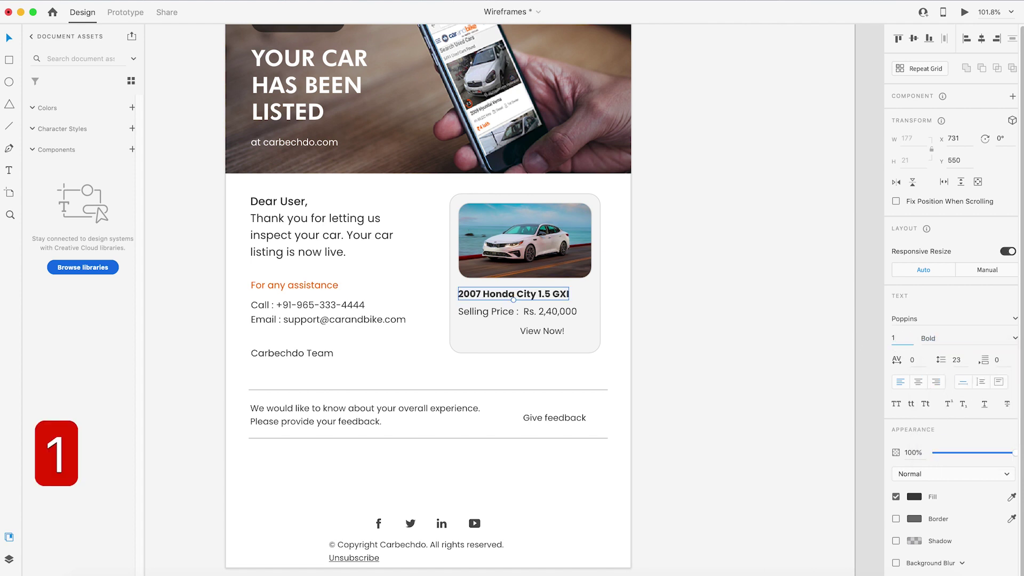
text(8)
key(Return)
click(903, 336)
text(16)
key(Return)
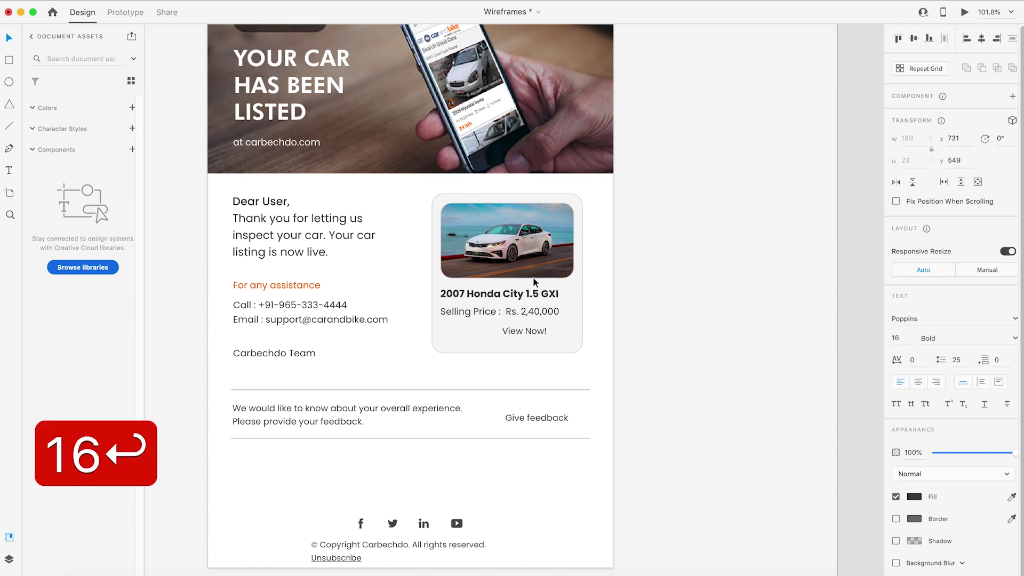
- Set the "Selling Price" text to Medium weight at size 14
click(525, 316)
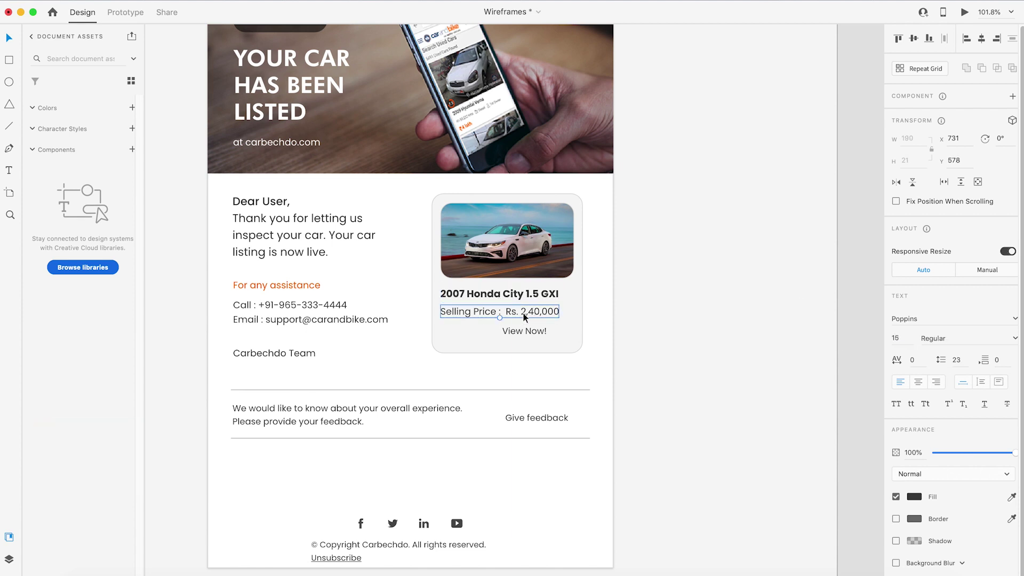
click(903, 338)
text(16)
key(Return)
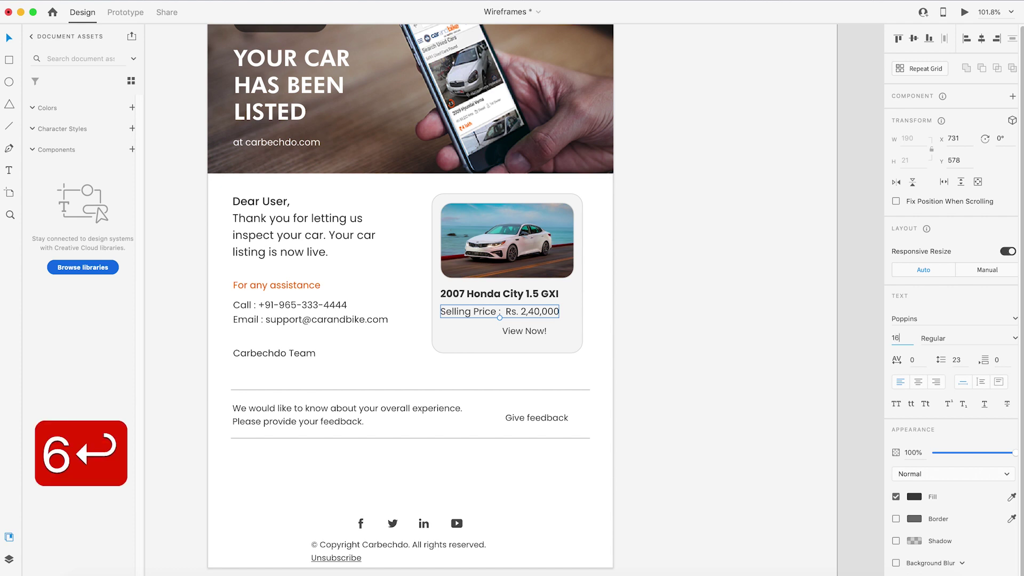
click(1015, 340)
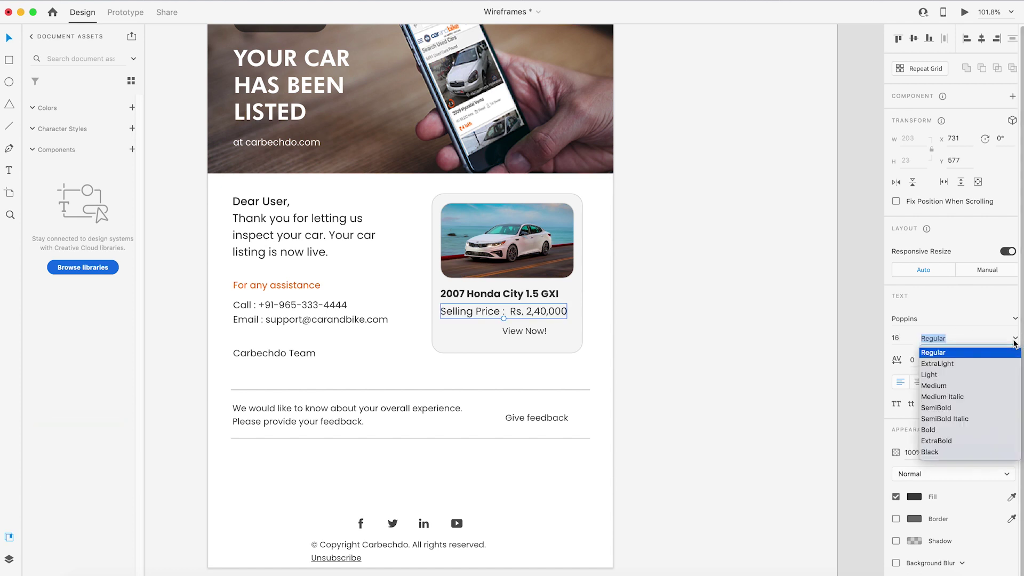
click(934, 387)
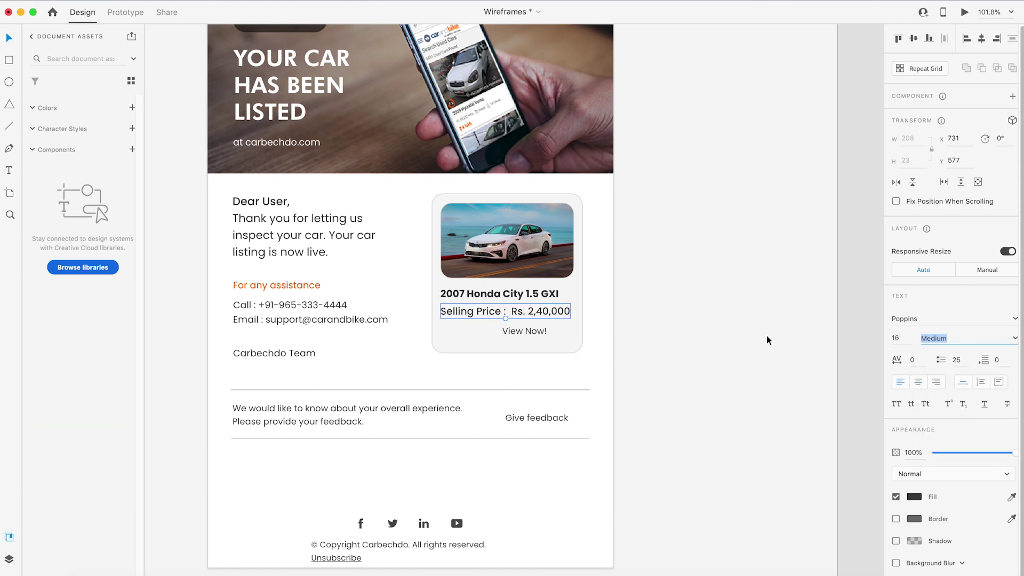
click(900, 338)
text(14)
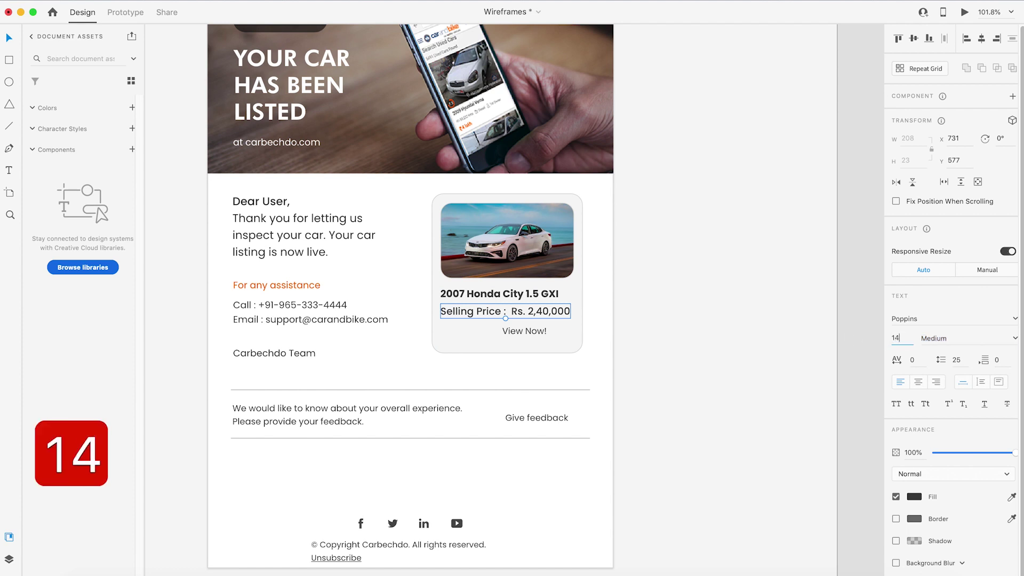
key(Return)
- Move the selling price closer under the car name, then center and group both texts and center the group in the card
drag(518, 311, 518, 307)
shift+click(528, 306)
shift+click(528, 306)
shift+click(530, 292)
click(982, 41)
key(super+g)
shift+click(574, 319)
click(983, 43)
- Color the car name with the orange sampled from the "For any assistance" heading
click(775, 296)
double_click(483, 296)
click(1011, 484)
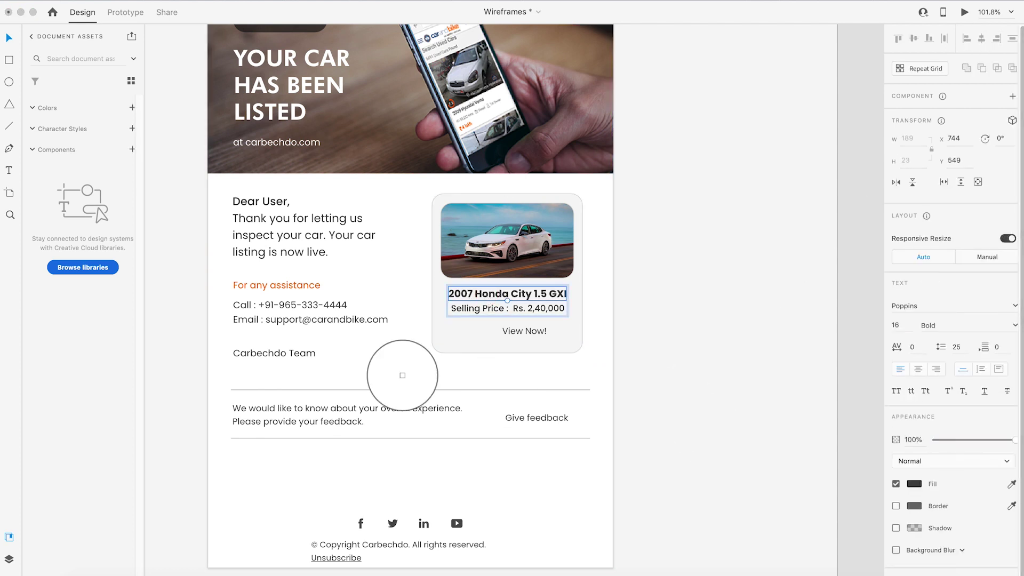
click(285, 284)
click(703, 293)
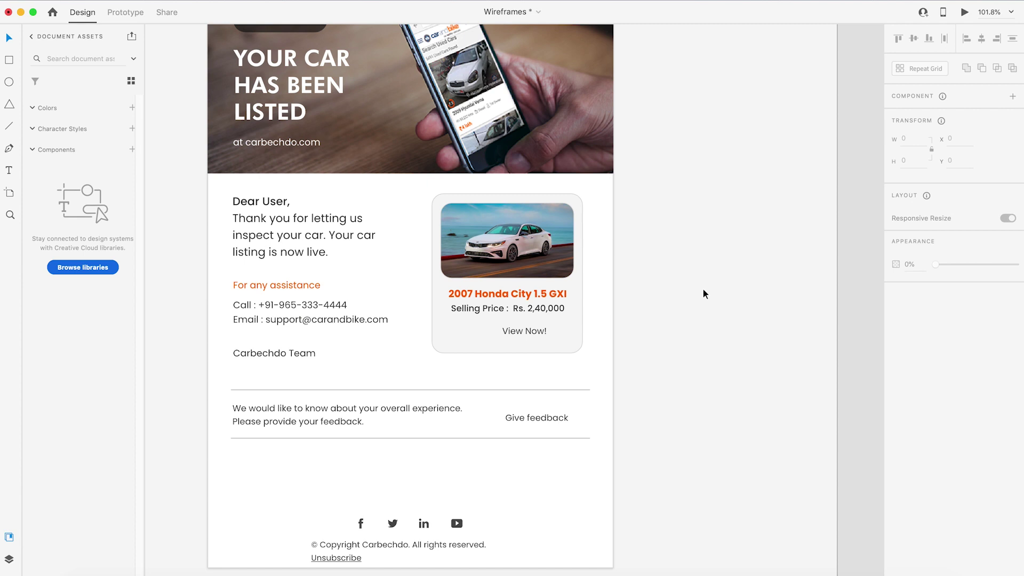
- Draw a button rectangle 142 px wide below the selling price and set its height to 40
click(7, 60)
drag(466, 325, 554, 347)
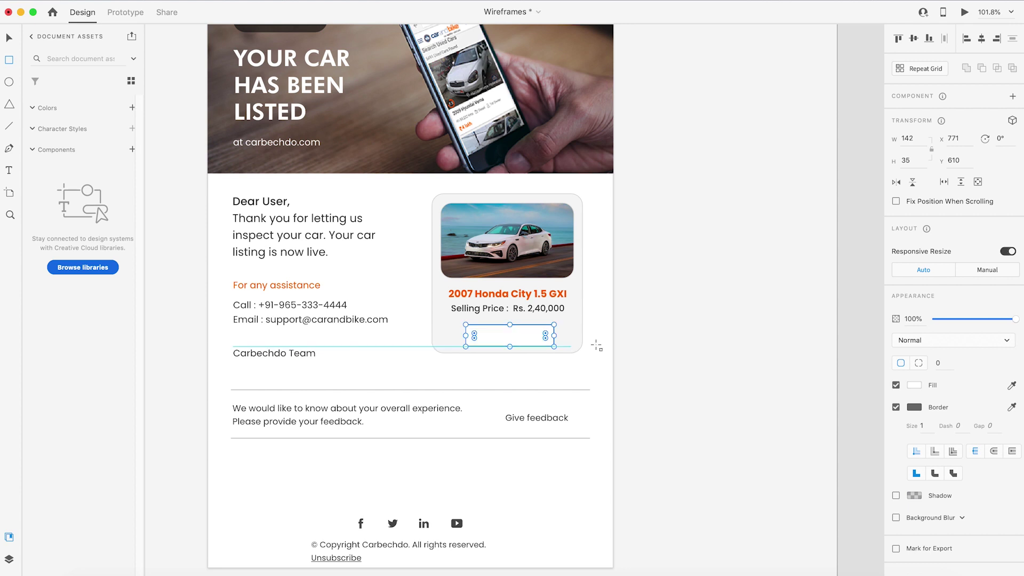
click(917, 161)
text(40)
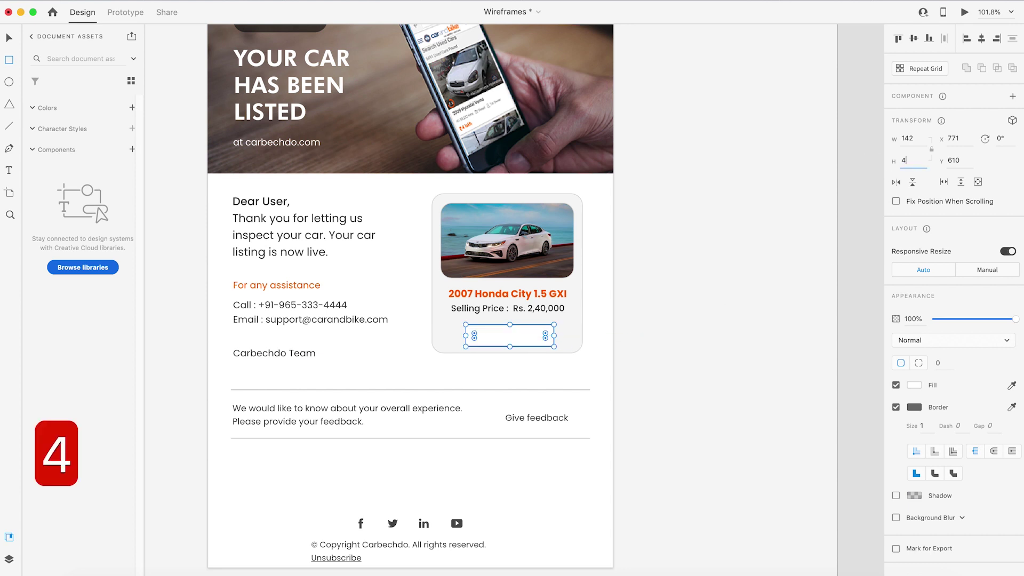
key(Return)
- Round the button's corners to a radius of 20, position it under the price and bring "View Now!" in front of it
key(v)
drag(473, 333, 486, 341)
mouse_move(521, 340)
mouse_down()
mouse_move(446, 339)
mouse_move(520, 336)
mouse_up()
click(535, 334)
key(shift+super+])
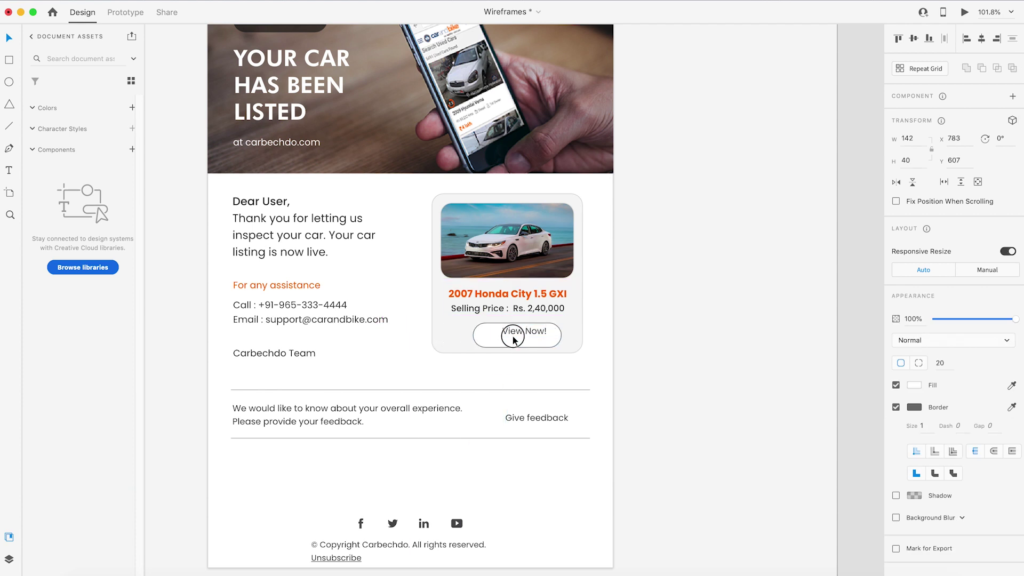
- Remove the button's border and fill it with the orange sampled from the car name
click(896, 407)
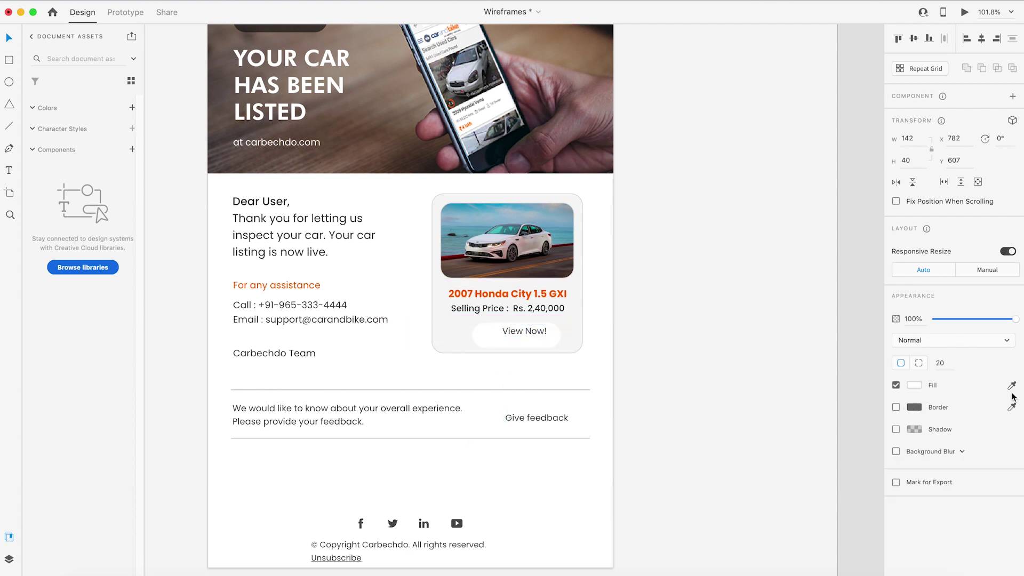
click(1012, 386)
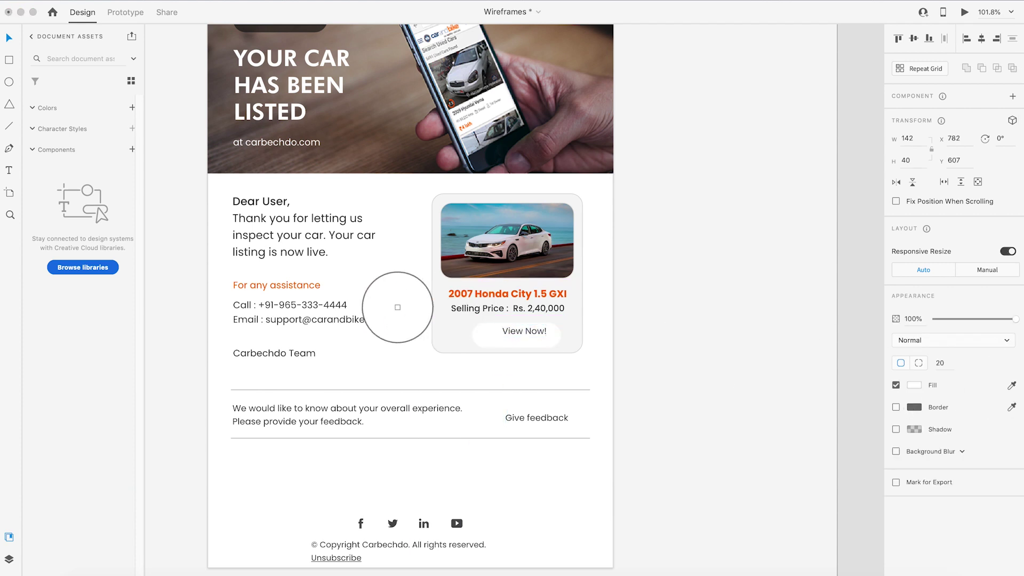
click(485, 298)
- Center the "View Now!" label on the orange button and make its text white
click(520, 334)
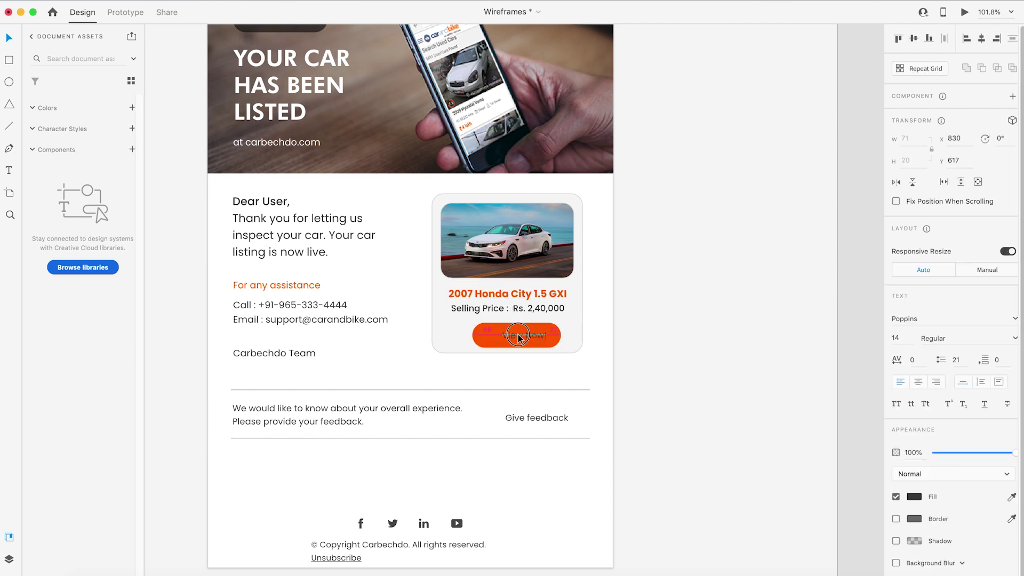
shift+click(489, 337)
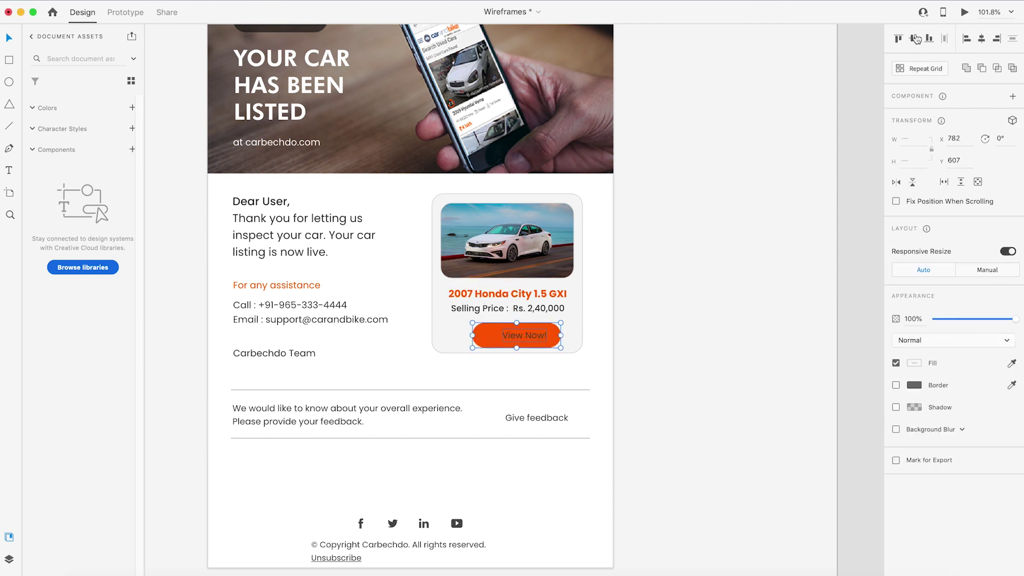
click(982, 39)
click(650, 415)
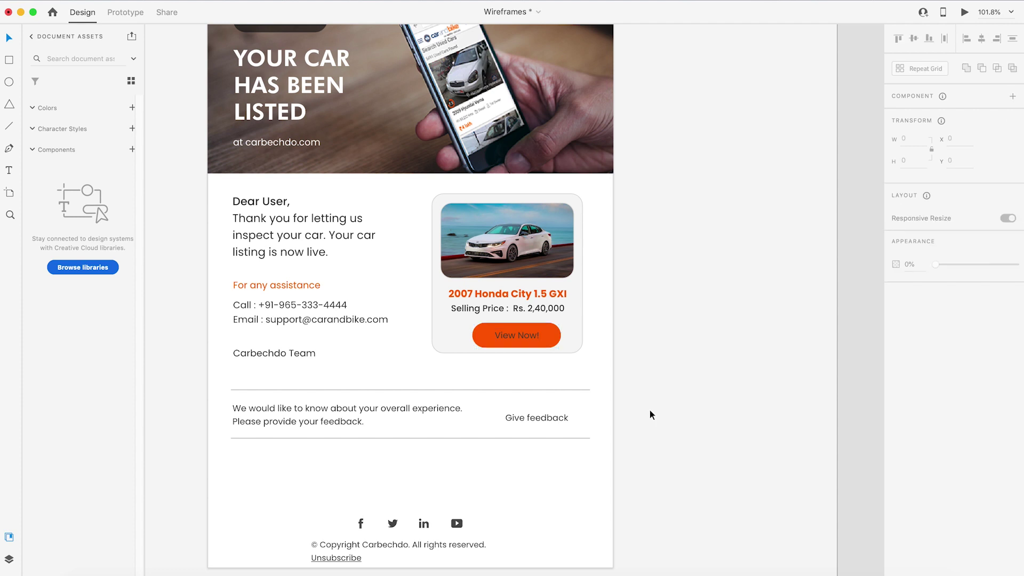
click(520, 335)
click(518, 380)
click(697, 342)
- Group the "View Now!" label with its button and center the group horizontally in the car card
click(509, 337)
shift+click(553, 338)
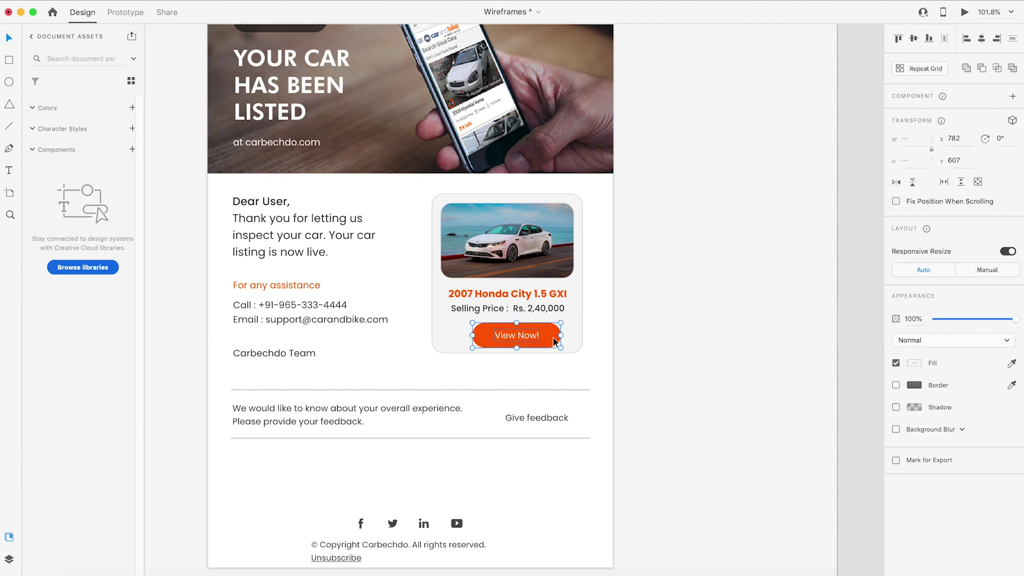
key(super+g)
shift+click(580, 334)
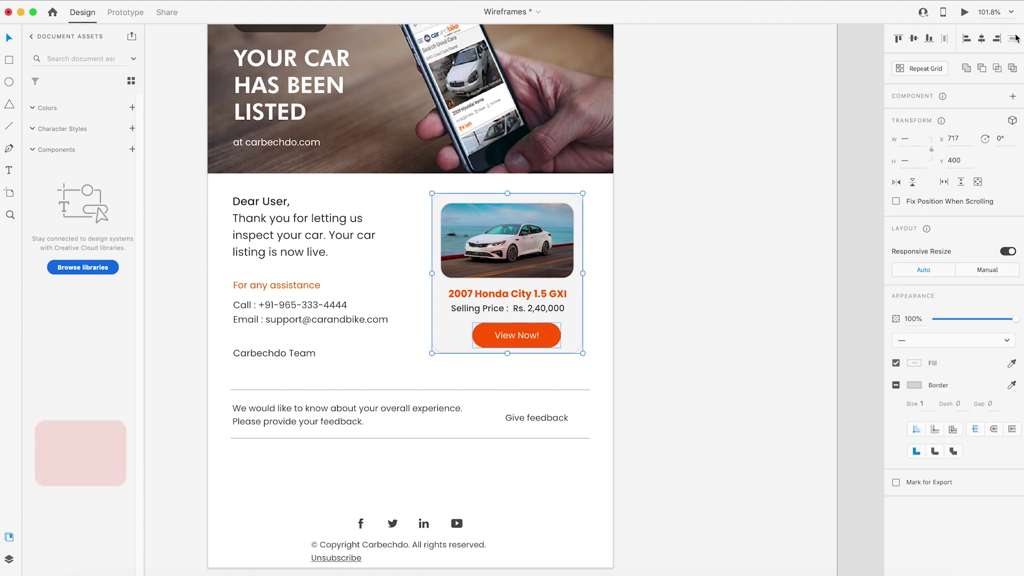
click(983, 39)
click(690, 340)
- Extend the car card's bottom edge to a height of 270 and move "Carbechdo Team" slightly down
click(568, 351)
drag(508, 354, 506, 361)
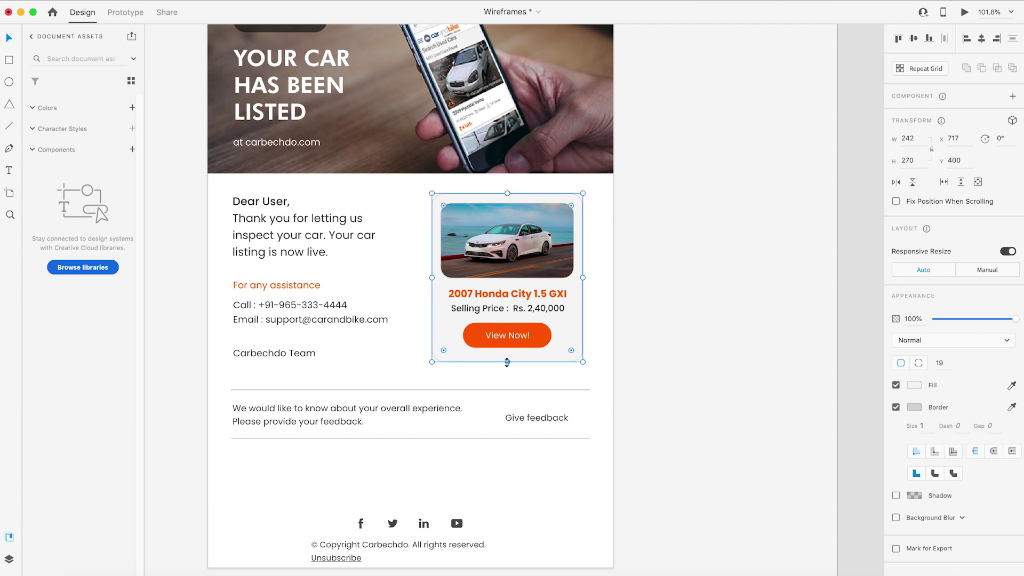
click(418, 366)
drag(297, 354, 295, 360)
click(702, 325)
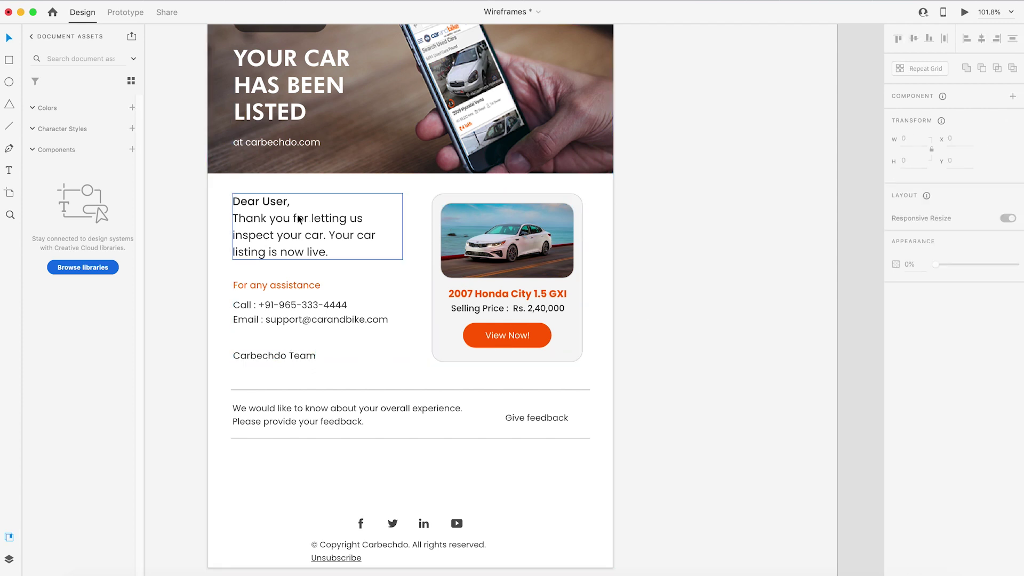
- Move the "For any assistance" heading and its contact lines slightly down together
click(284, 280)
shift+click(281, 309)
drag(287, 308, 287, 310)
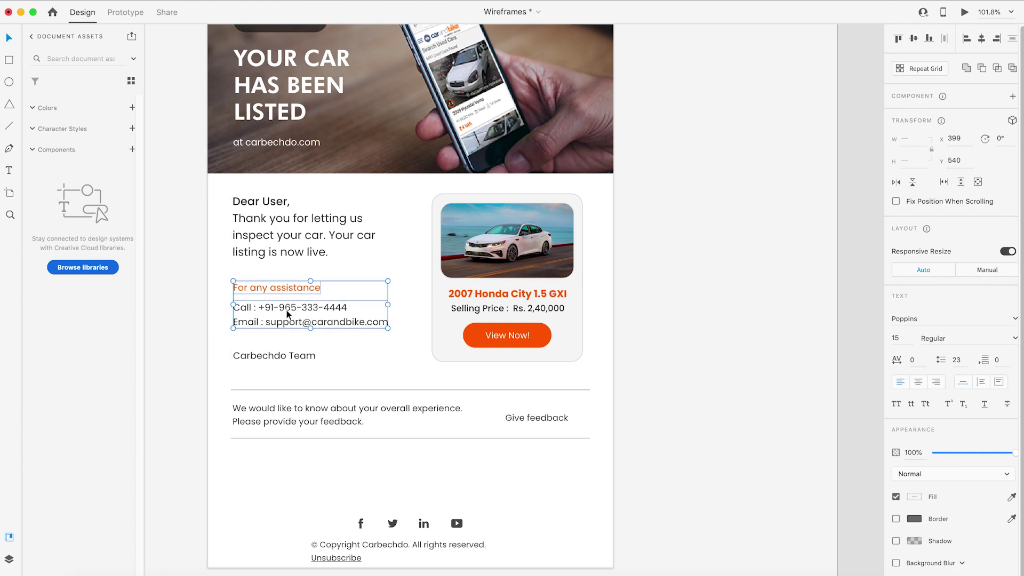
click(748, 314)
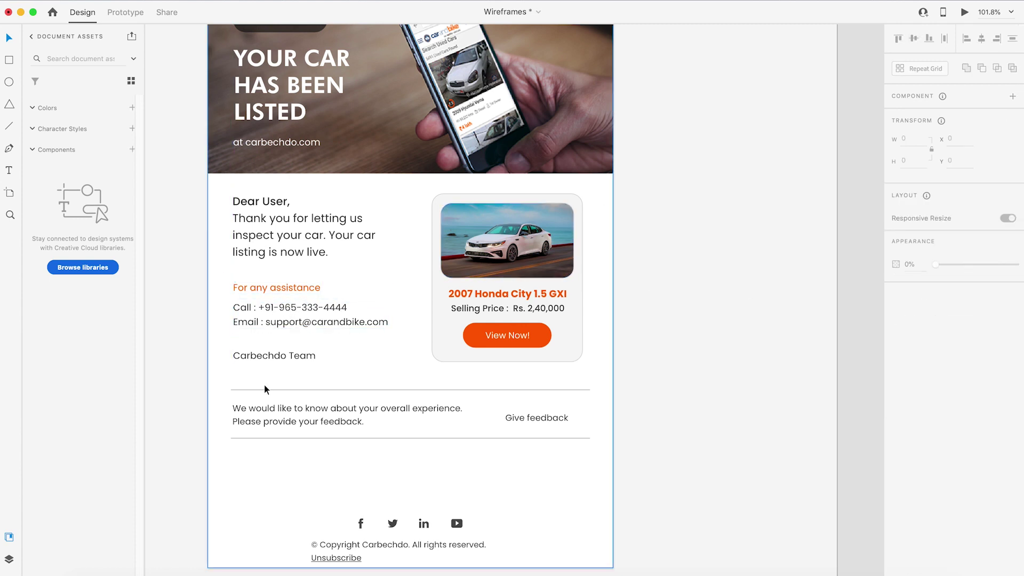
- Move the feedback text up slightly and place a copy of the orange button behind a white "Give feedback" label
drag(273, 410, 273, 409)
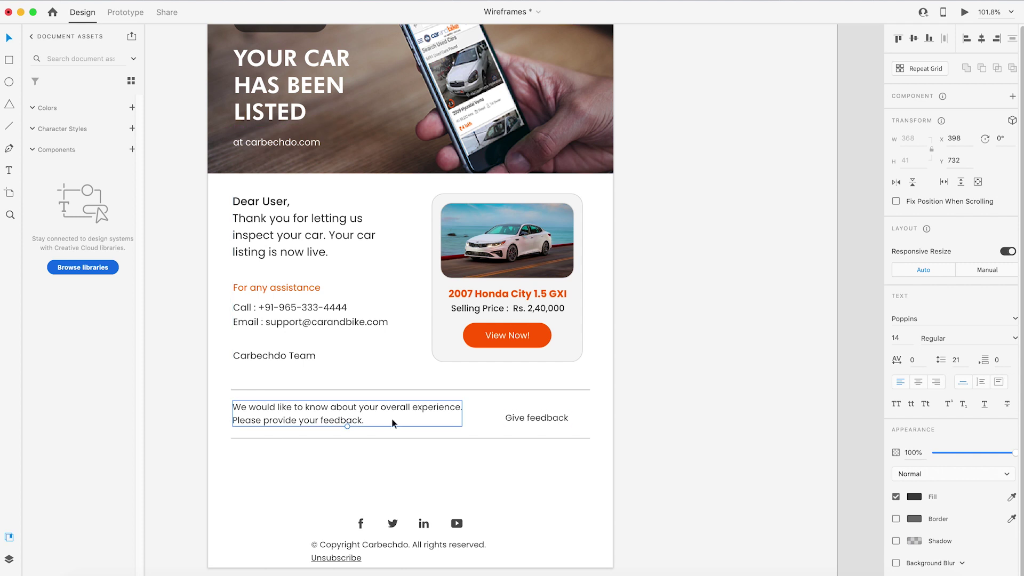
drag(547, 343, 714, 414)
key(shift+super+z)
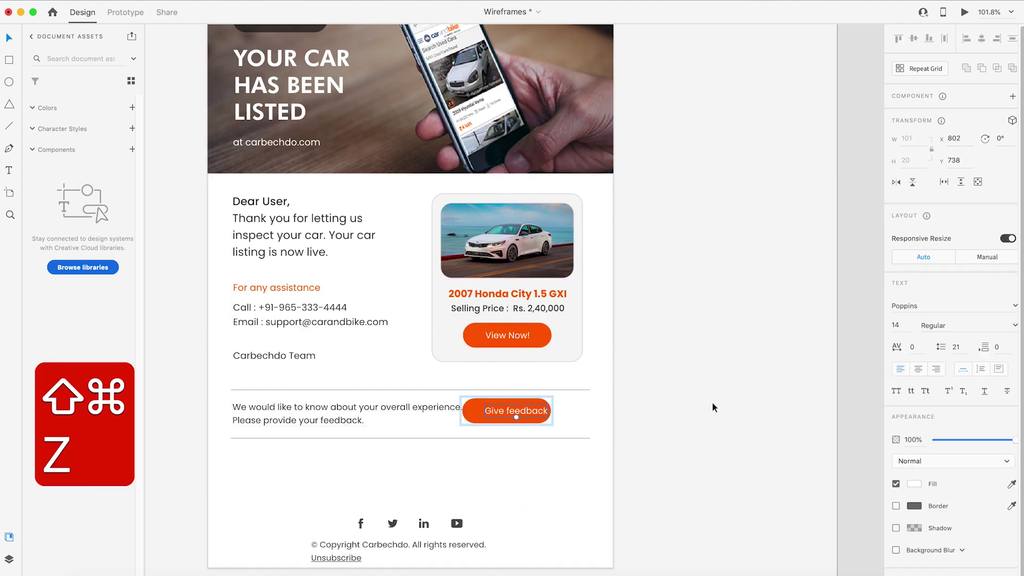
click(697, 394)
double_click(495, 414)
drag(501, 410, 496, 410)
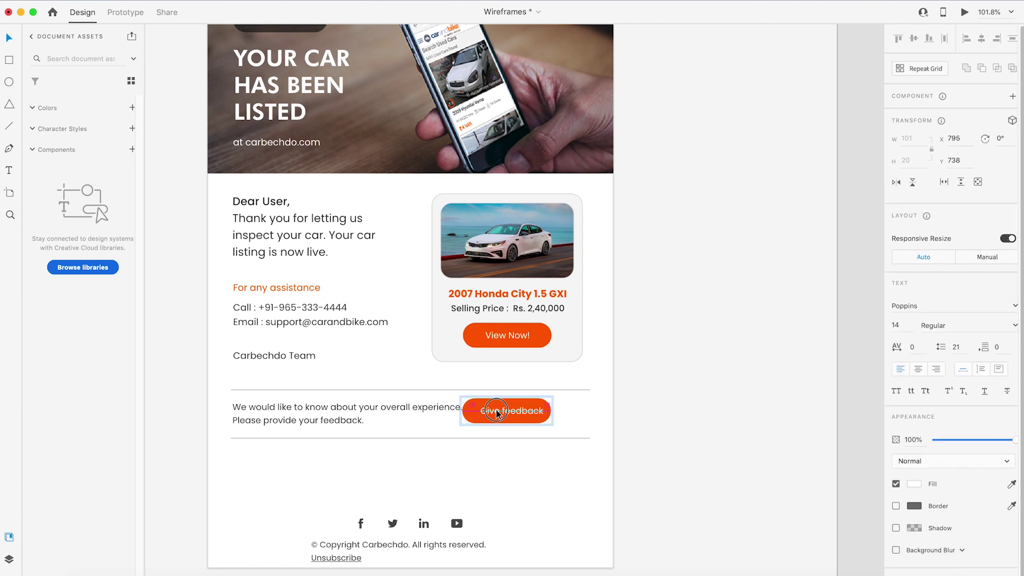
- Fill the feedback button with gray instead of orange
click(545, 405)
click(915, 373)
drag(788, 334, 744, 338)
click(633, 370)
- Center the "Give feedback" label horizontally on its gray button and regroup the two
click(507, 408)
right_click(520, 417)
click(559, 441)
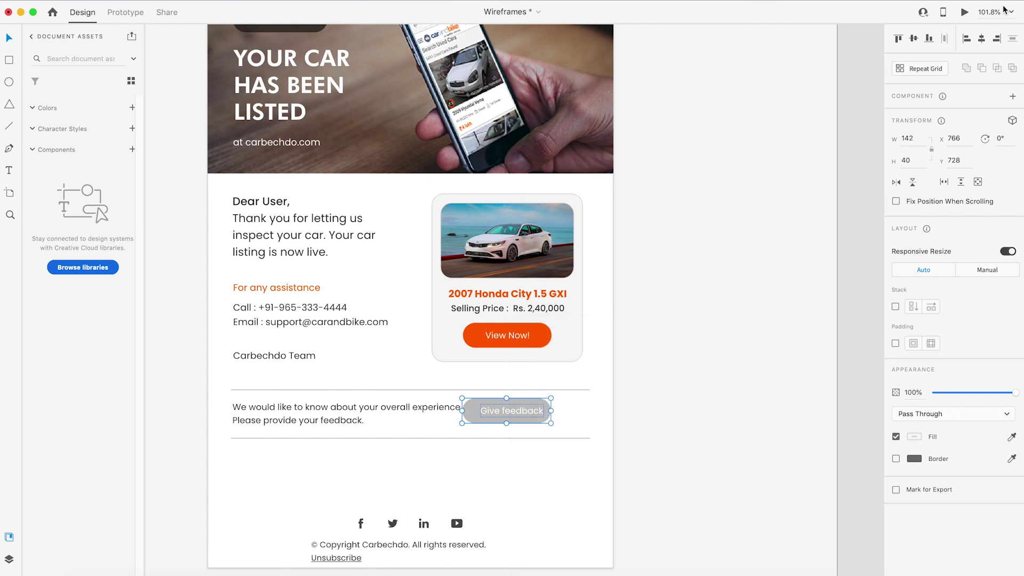
click(982, 38)
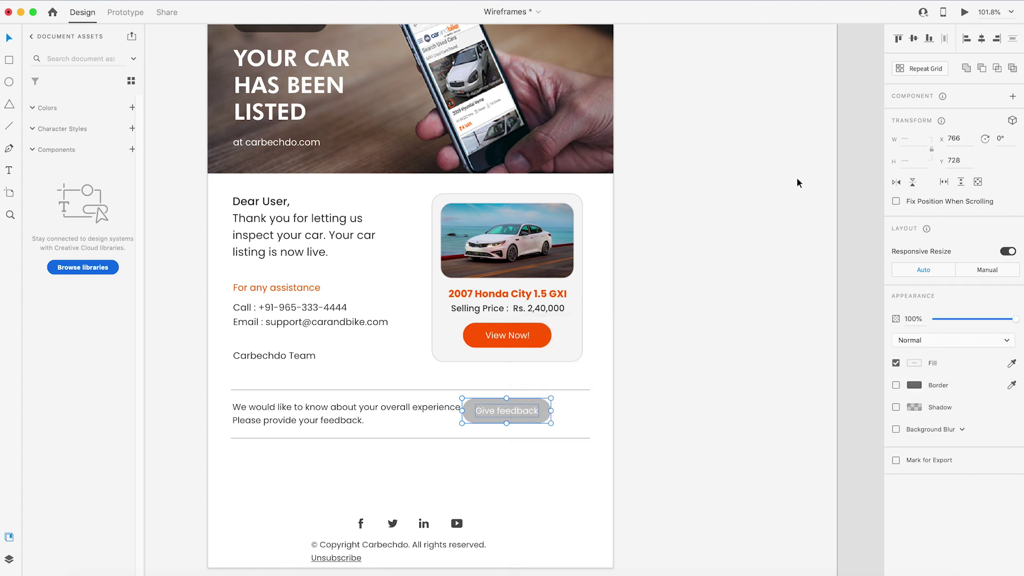
key(super+g)
- Move the feedback button near the right end of the feedback section and group the two divider lines
drag(517, 401, 550, 413)
click(519, 390)
shift+click(494, 439)
key(super+g)
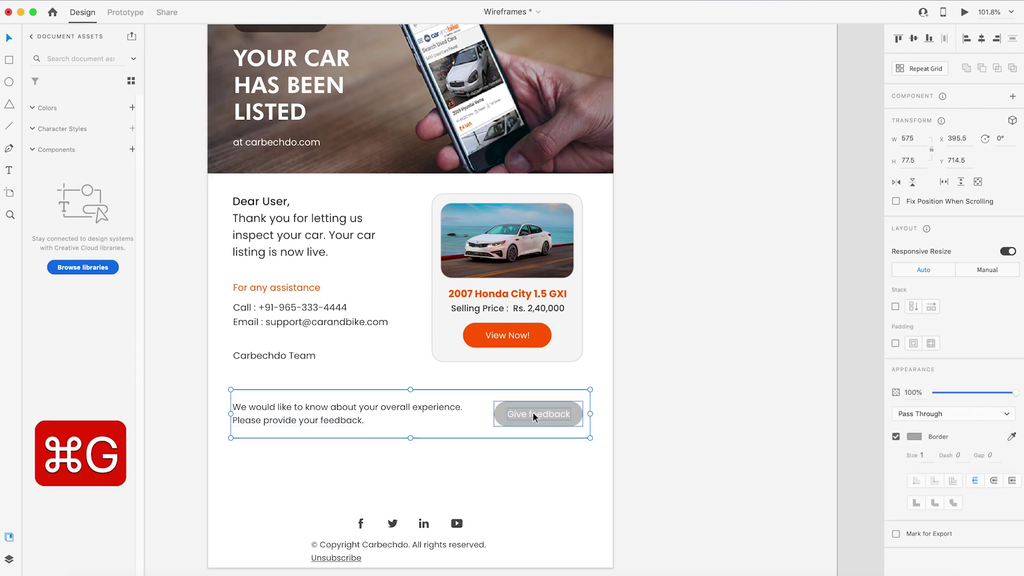
- Center the feedback button vertically between the grouped divider lines
click(533, 413)
shift+click(500, 390)
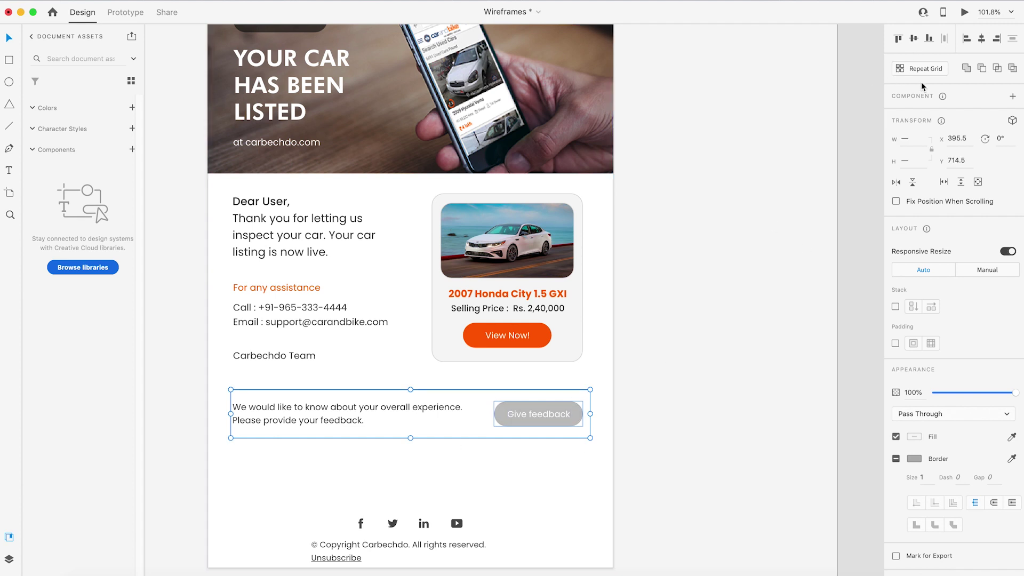
click(914, 40)
click(735, 386)
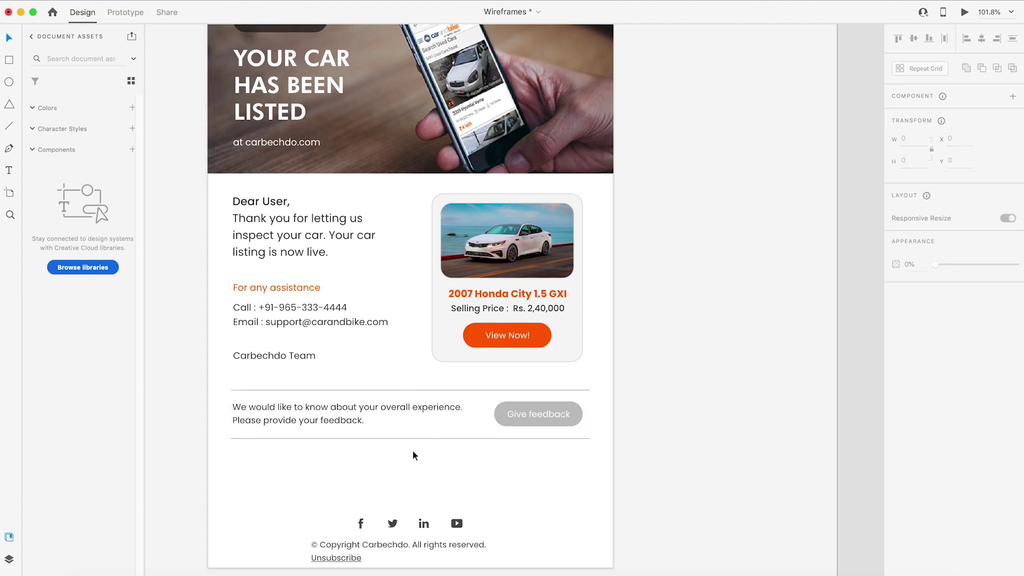
click(303, 419)
click(679, 396)
- Move the social icons up under the lower divider, with the copyright line and a centered "Unsubscribe" link just below them
drag(457, 522, 457, 469)
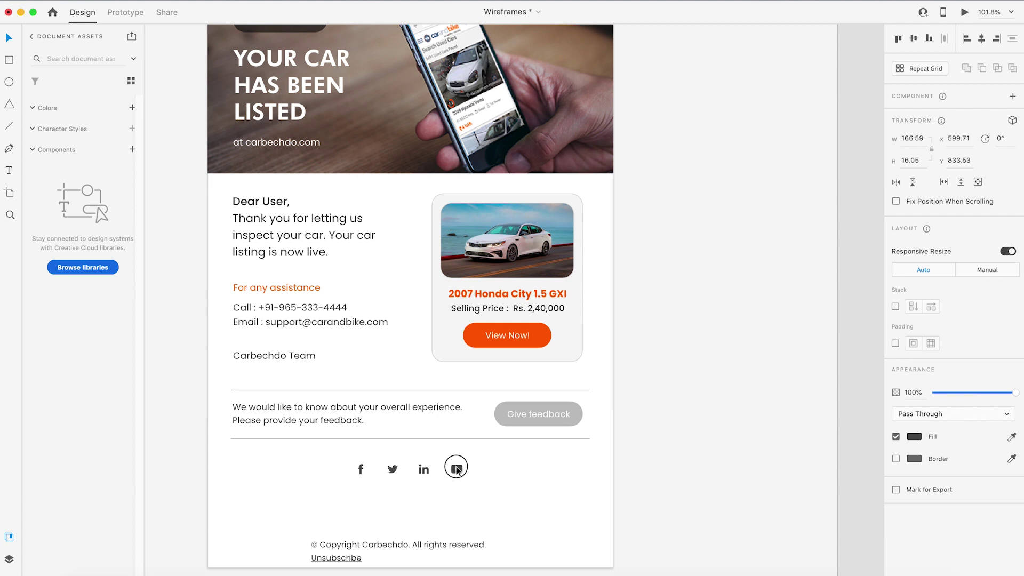
click(701, 452)
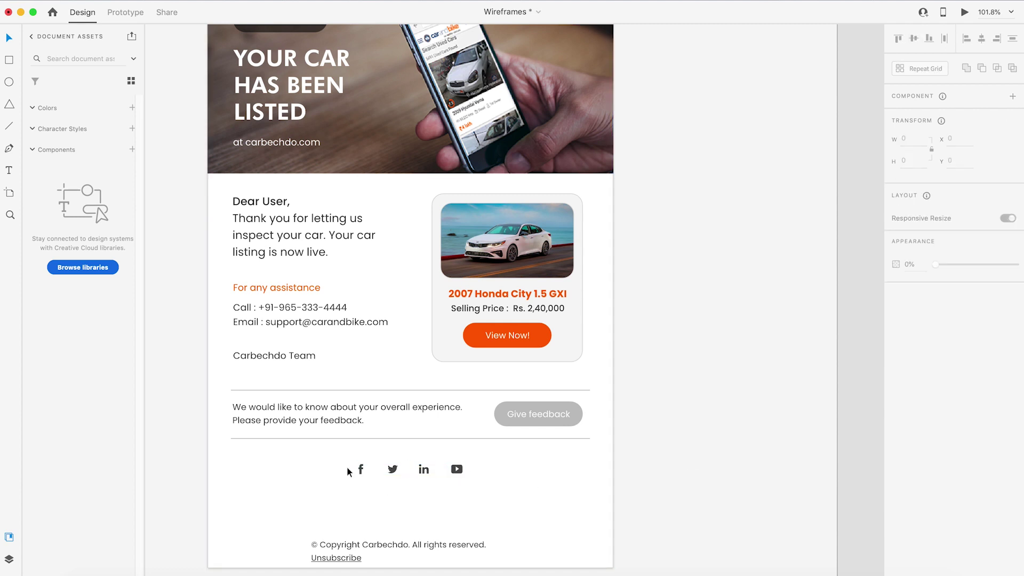
click(362, 547)
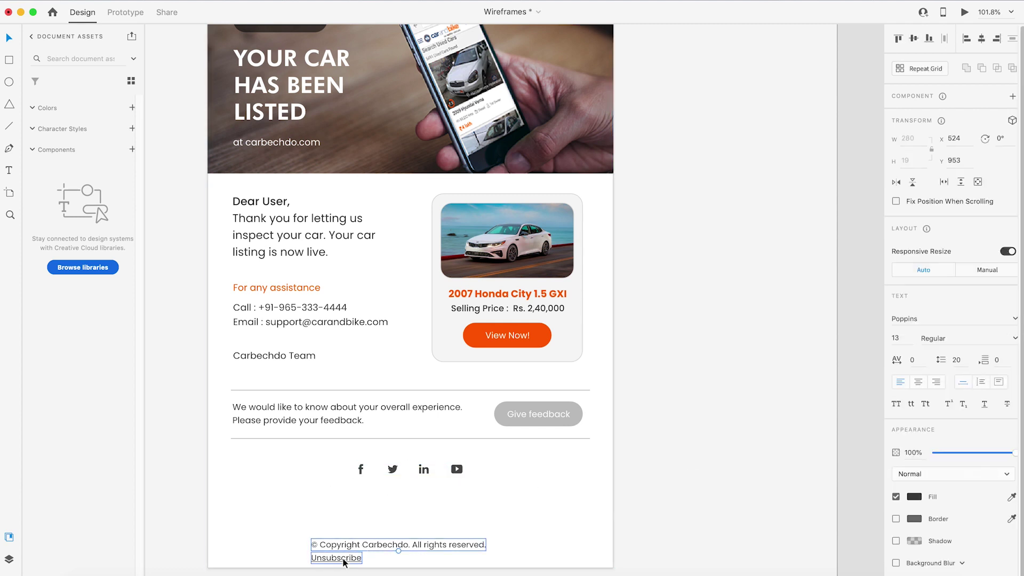
click(983, 44)
drag(450, 545, 451, 494)
click(657, 474)
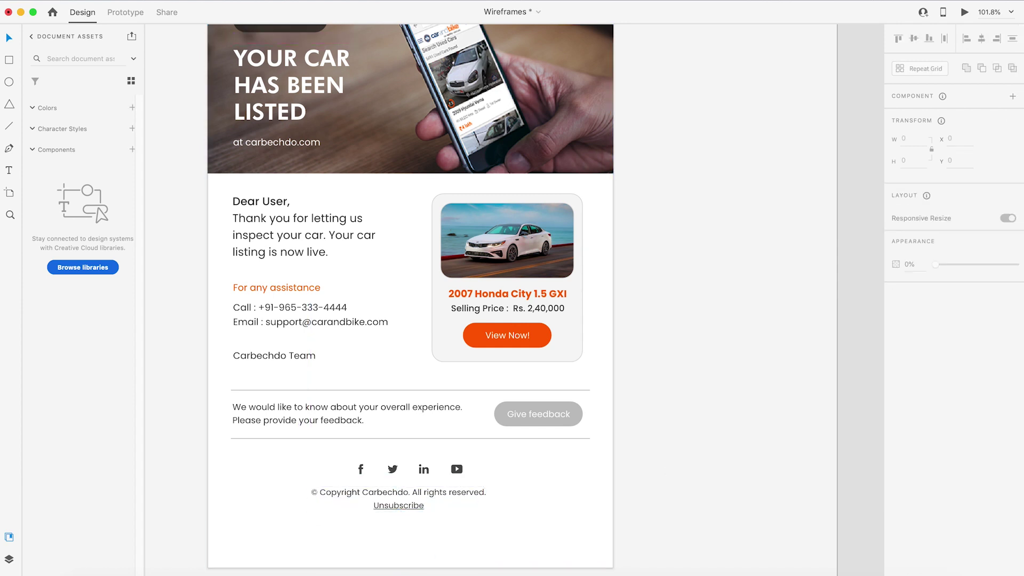
- Shorten the white email background so it ends a little below the "Unsubscribe" link
click(415, 537)
drag(411, 568, 411, 534)
click(714, 376)
scroll(681, 392, down, 4)
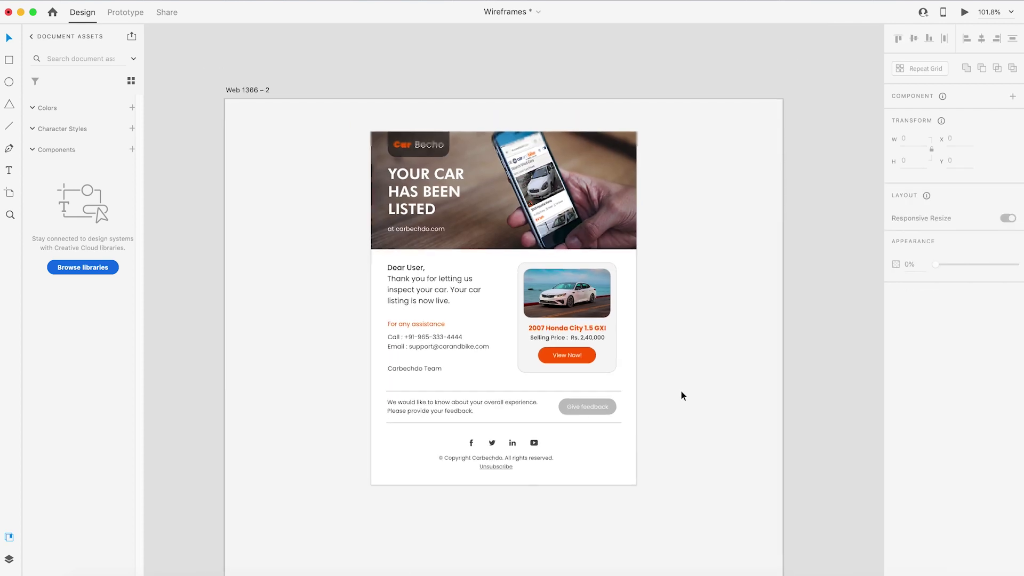
- Center the copyright and "Unsubscribe" lines horizontally on the white email background
drag(592, 505, 489, 457)
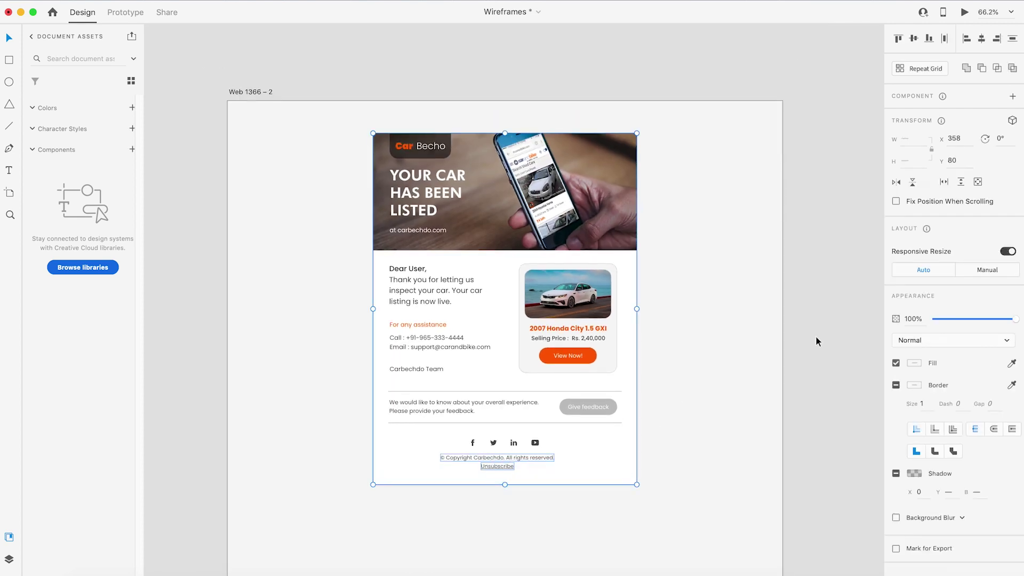
click(981, 39)
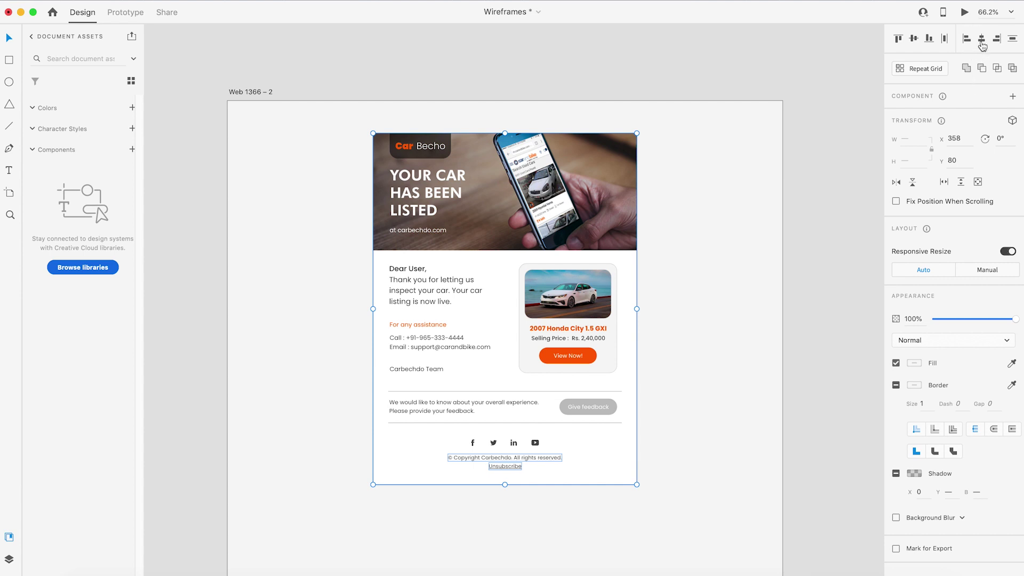
click(762, 452)
- Set the white email background's height to 863 by adjusting its bottom edge, and save the document
key(z)
click(581, 494)
key(v)
click(576, 479)
drag(495, 484, 495, 483)
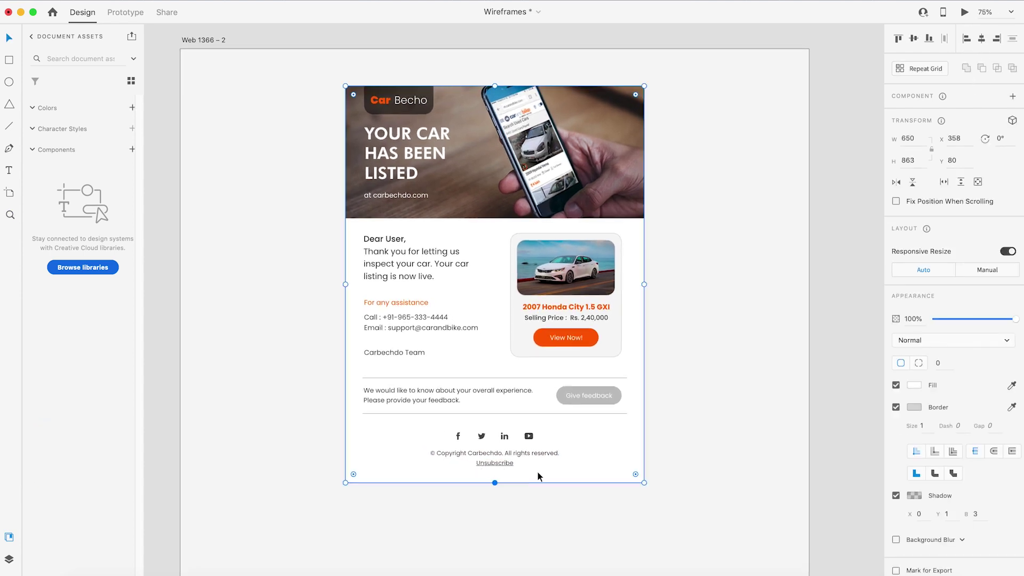
click(770, 424)
key(super+s)
- Preview the "Web 1366 – 2" artboard with the email design in an enlarged preview window
click(197, 41)
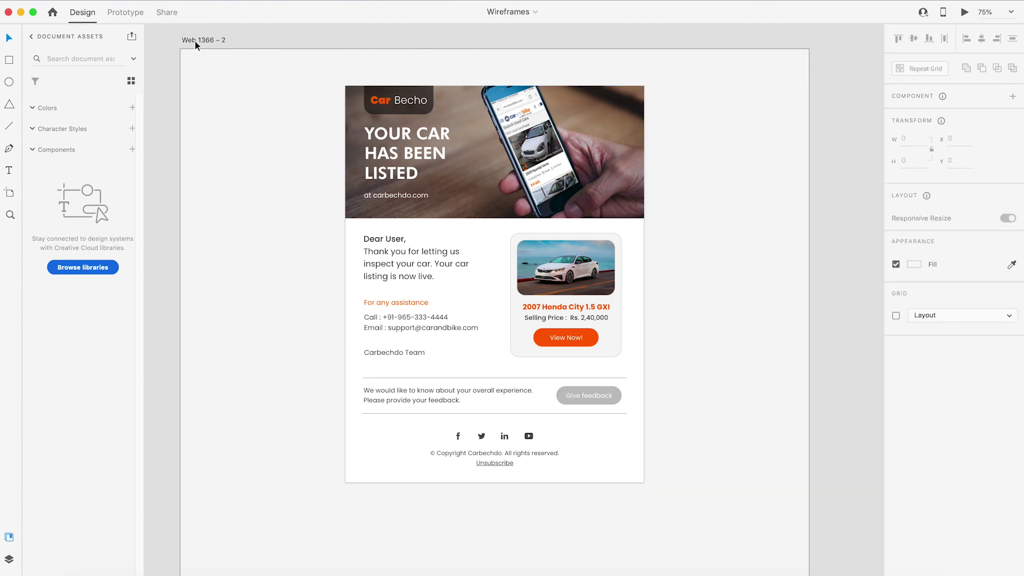
key(super+Return)
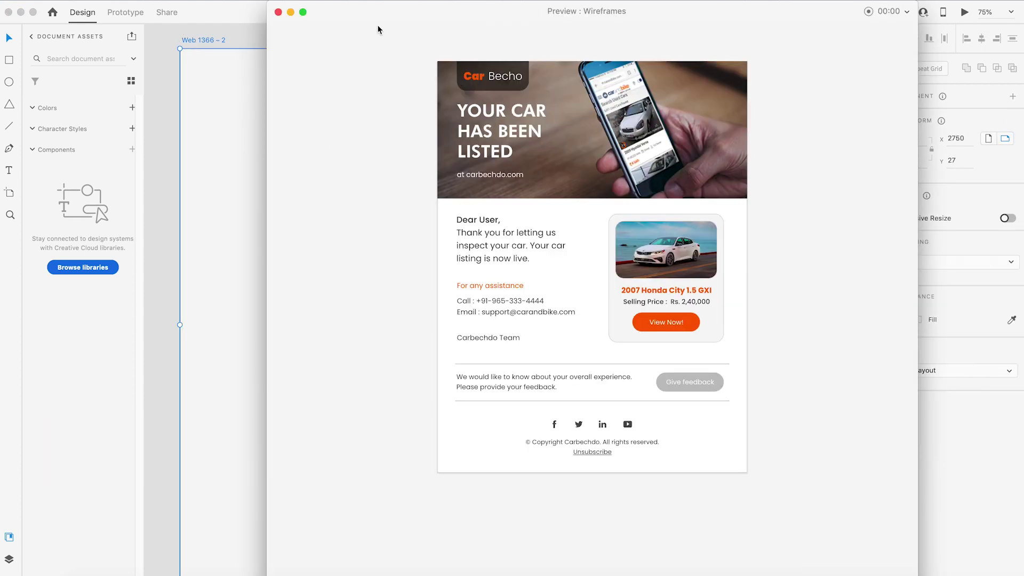
click(302, 12)
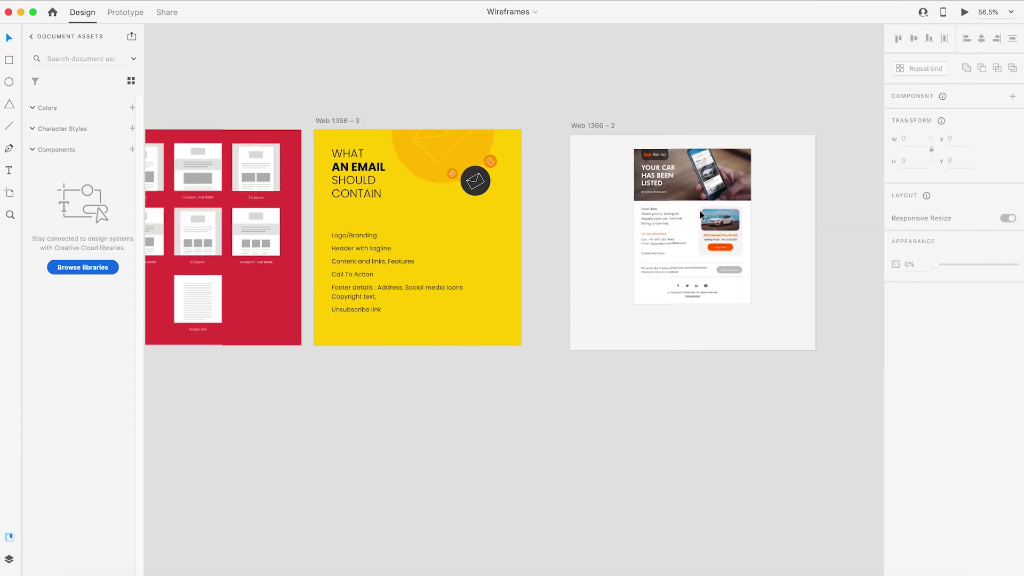
- Review the email design alongside the "What an email should contain" checklist and the column layout examples
scroll(693, 212, right, 2)
scroll(689, 213, up, 5)
scroll(485, 213, down, 5)
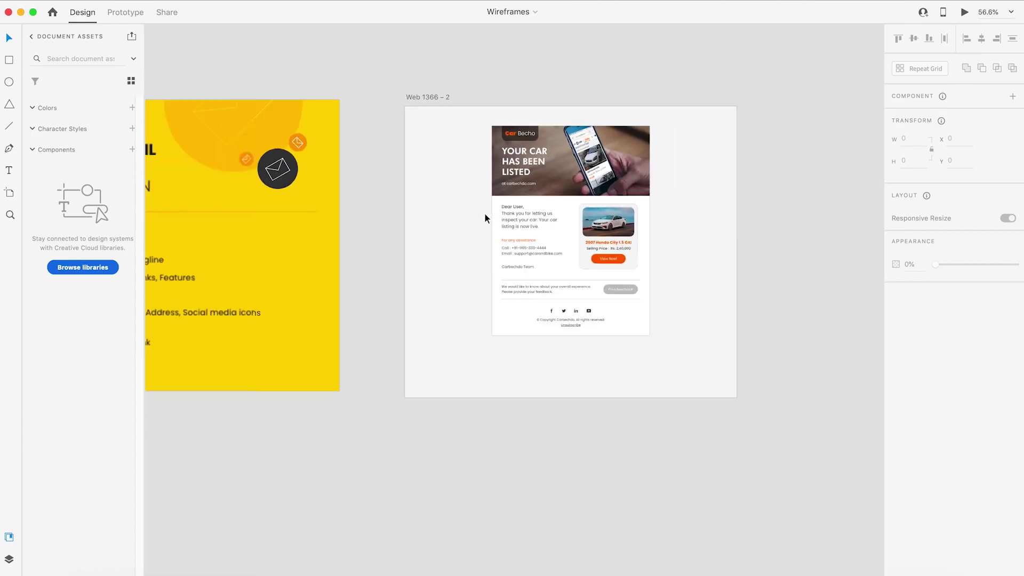
scroll(486, 215, left, 3)
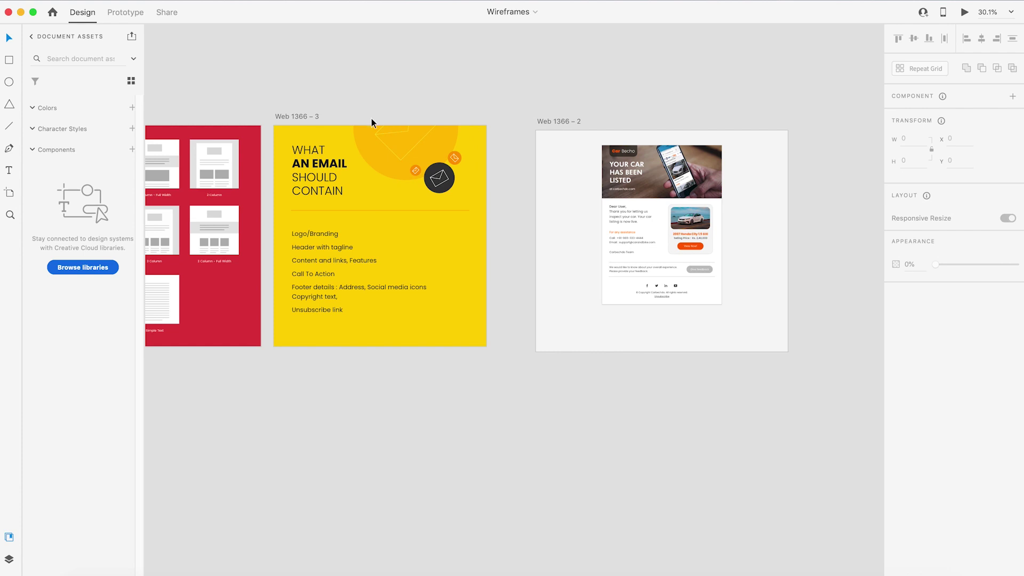
scroll(360, 129, up, 5)
scroll(337, 140, down, 6)
scroll(572, 161, right, 2)
scroll(572, 161, up, 6)
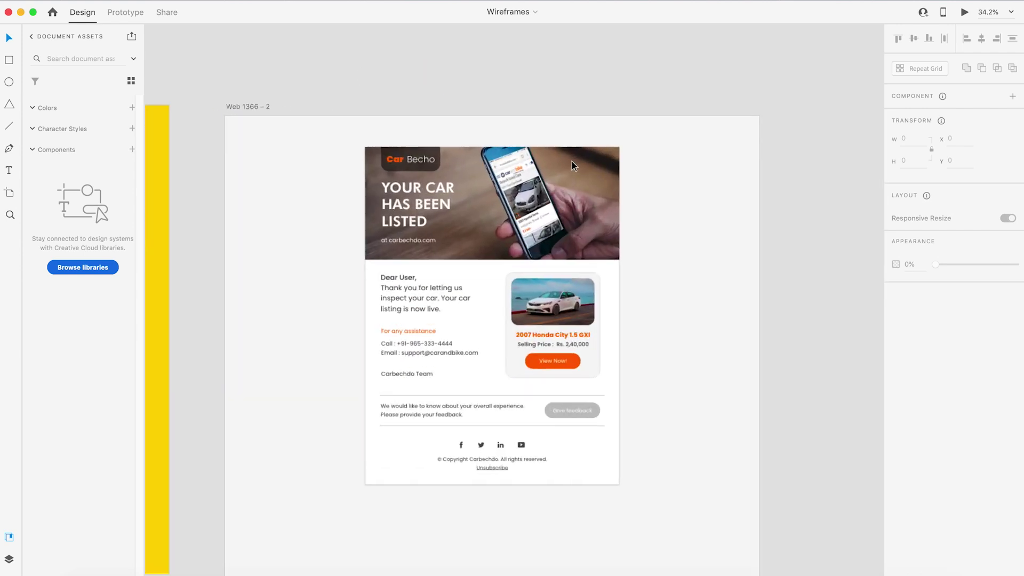
scroll(460, 181, left, 2)
scroll(460, 181, down, 1)
scroll(460, 188, down, 5)
scroll(460, 190, left, 3)
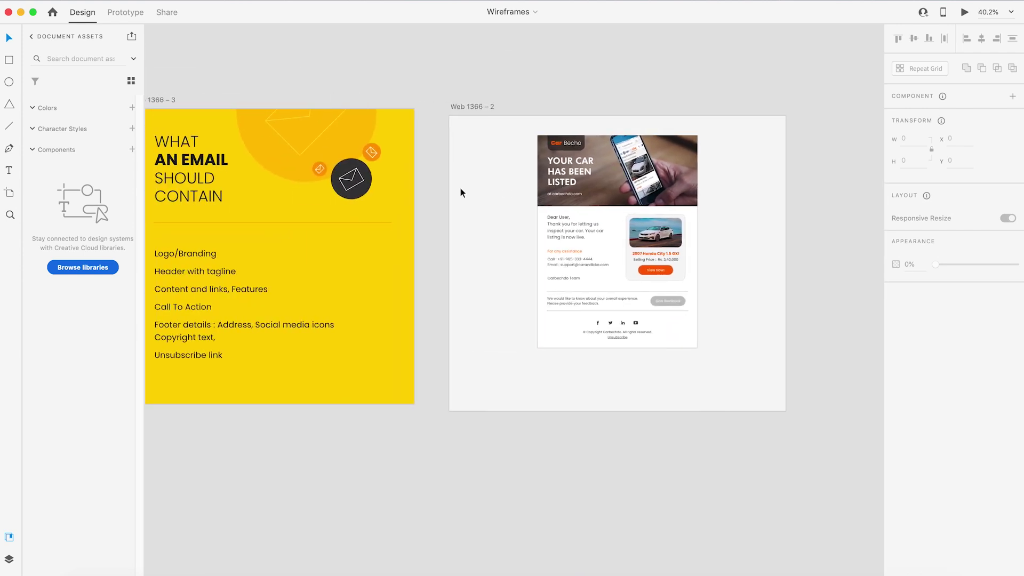
scroll(459, 188, down, 3)
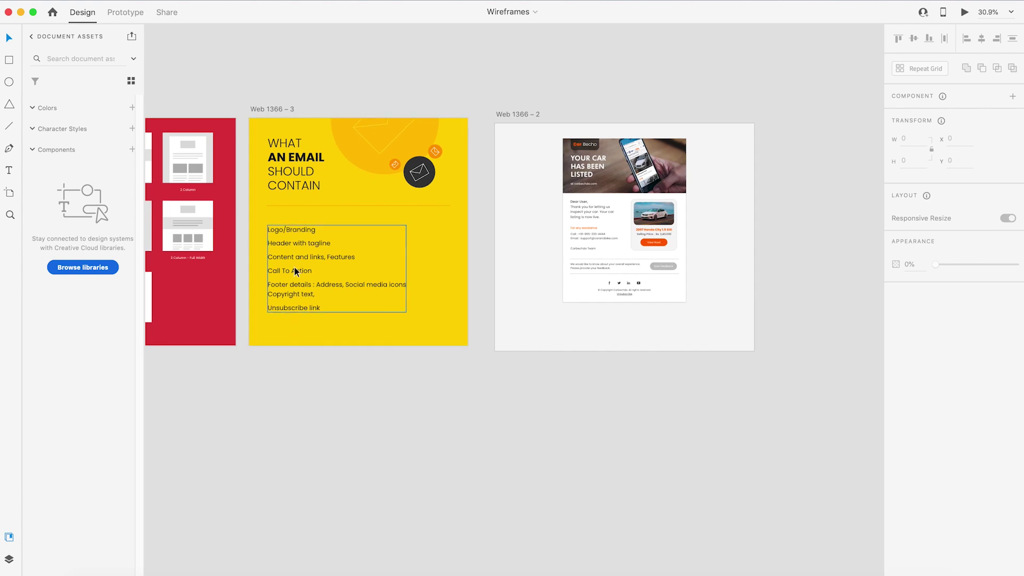
scroll(294, 267, left, 3)
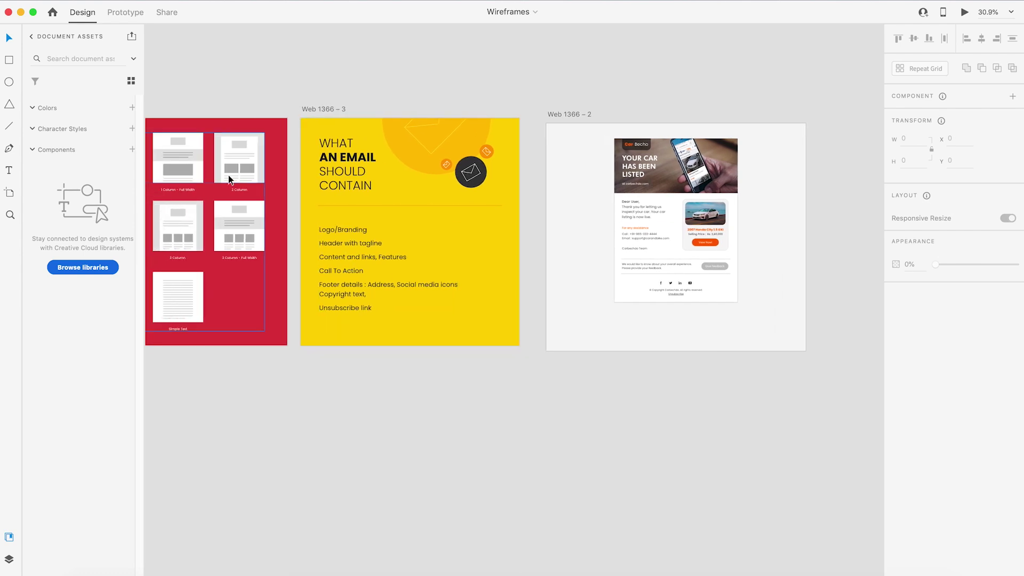
scroll(235, 156, up, 10)
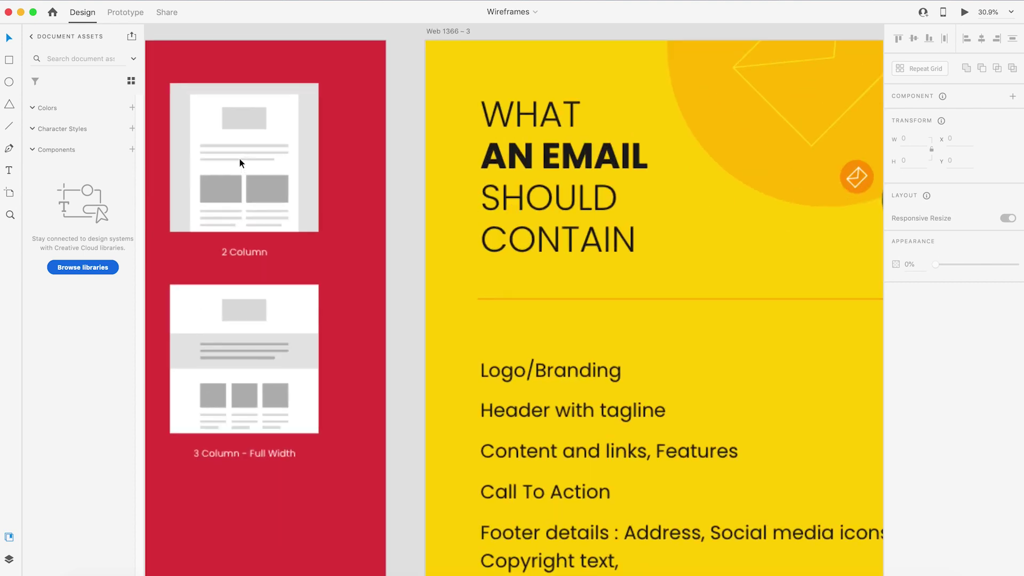
- Compare the finished car-listing email with the checklist of email contents and the column layout artboards
scroll(280, 202, down, 10)
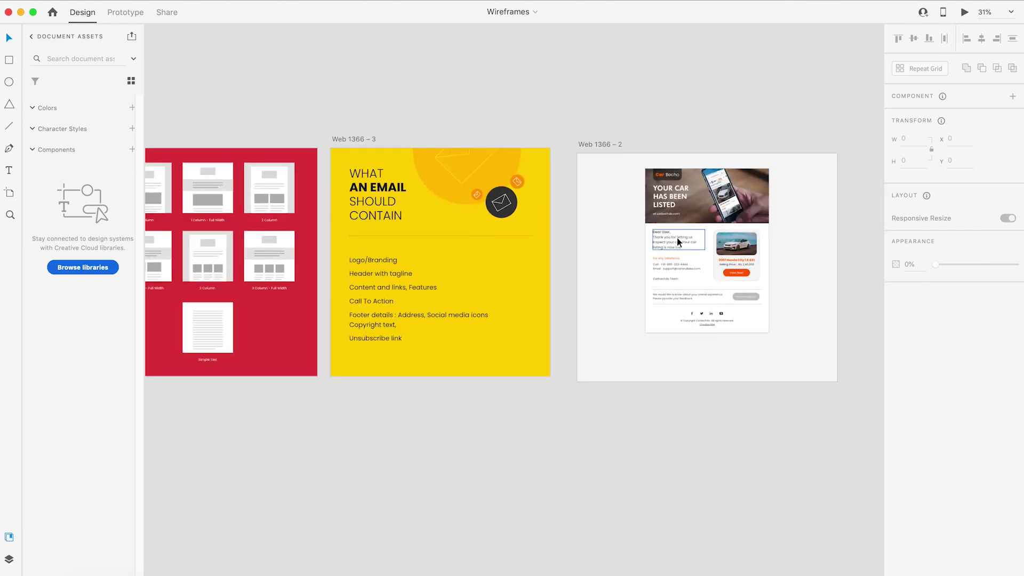
scroll(761, 267, up, 5)
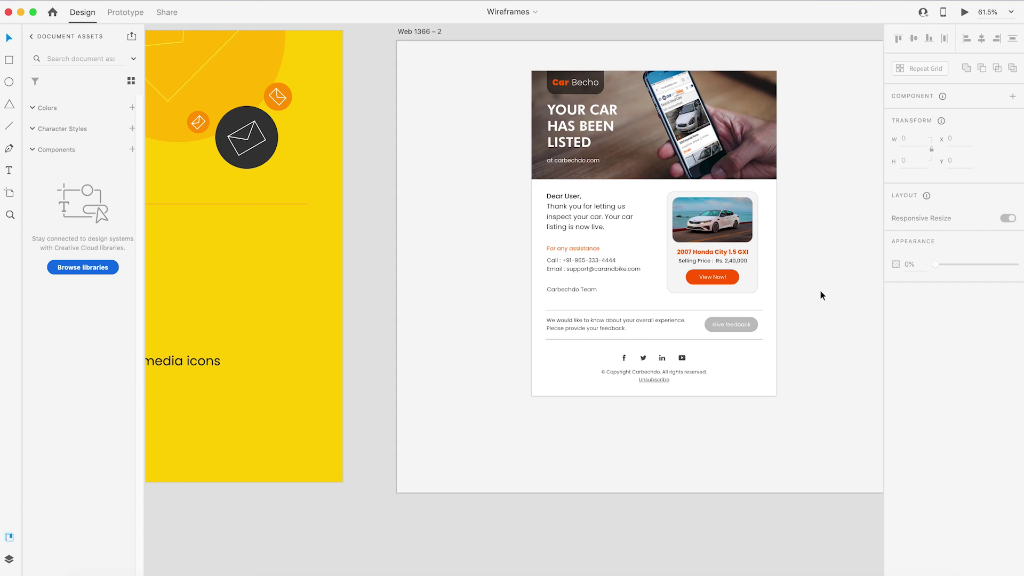
scroll(821, 291, down, 5)
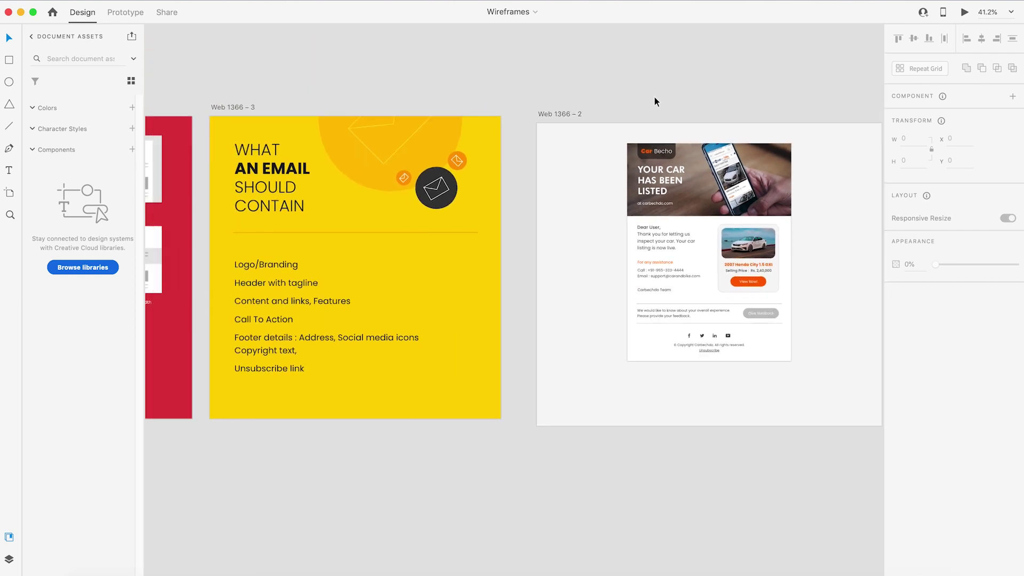
scroll(655, 97, down, 3)
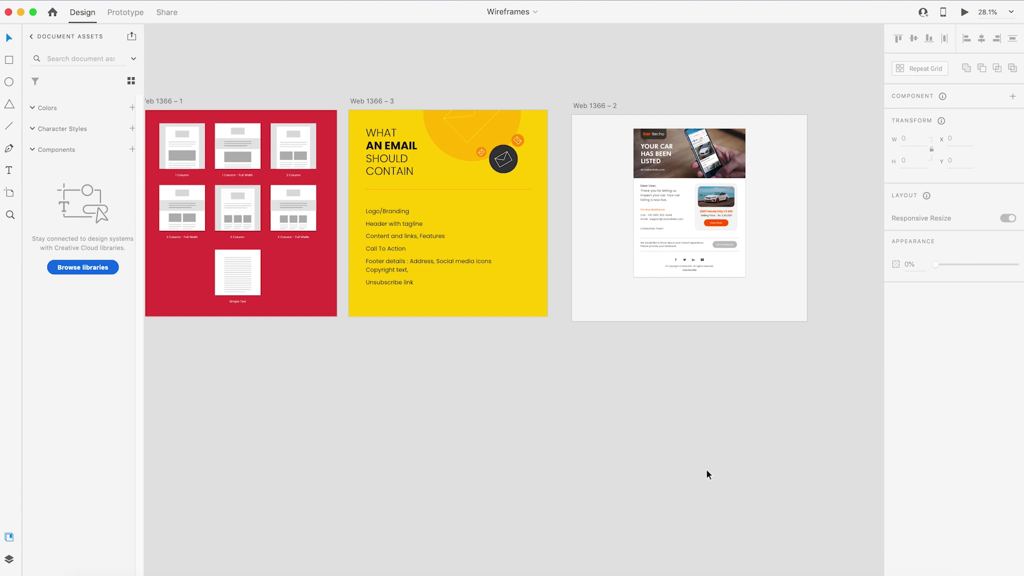
- Switch to Chrome, search for "mailchimp" in a new tab, and open the Mailchimp Marketing Platform result
click(724, 575)
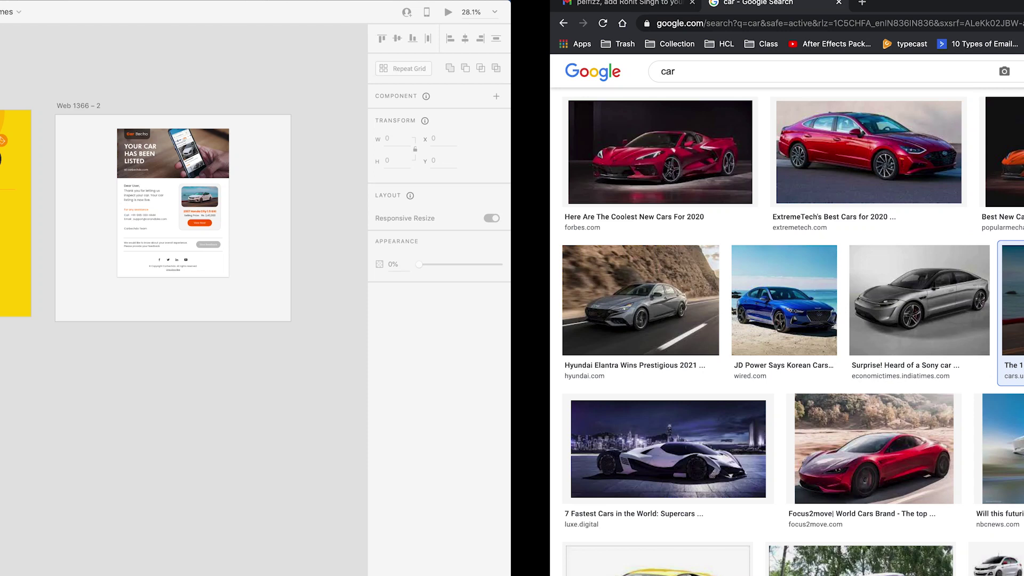
key(super+t)
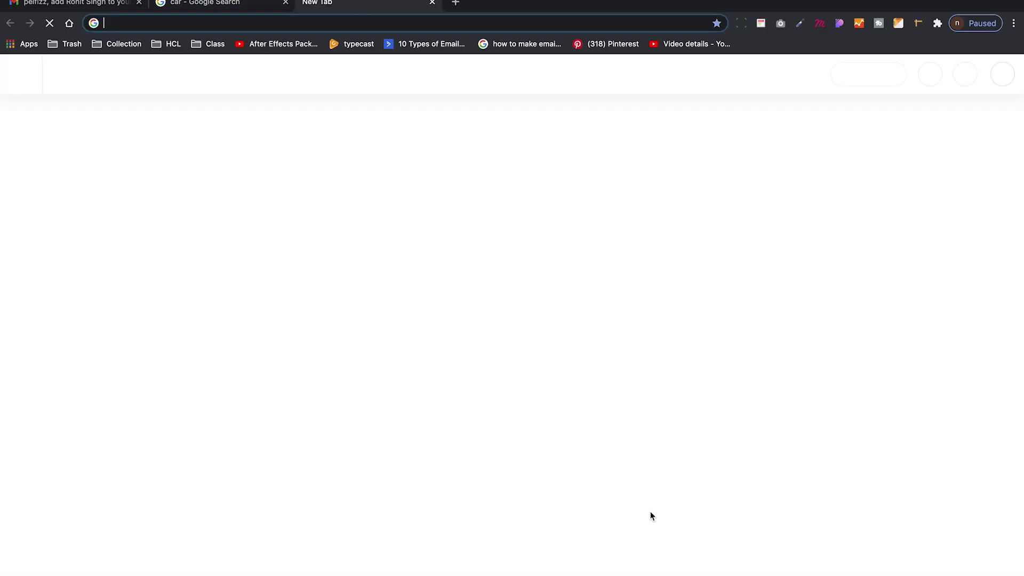
text(mail.google.com)
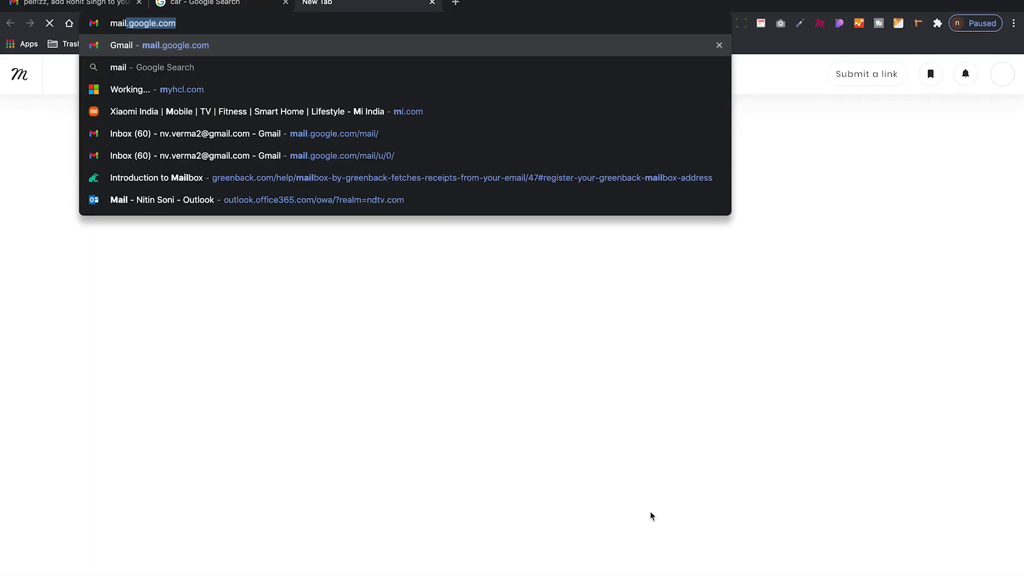
key(Down)
key(Down)
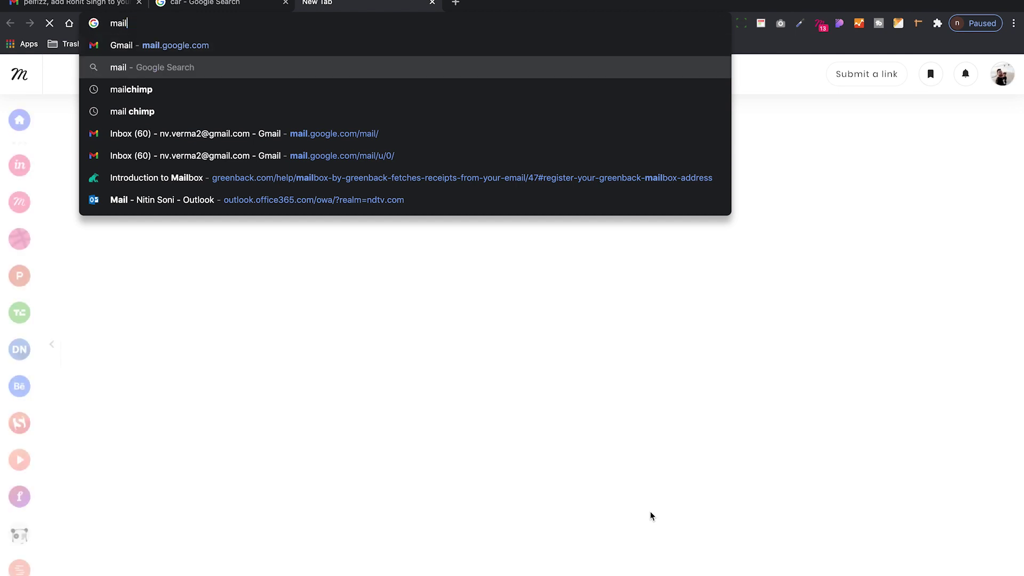
key(Return)
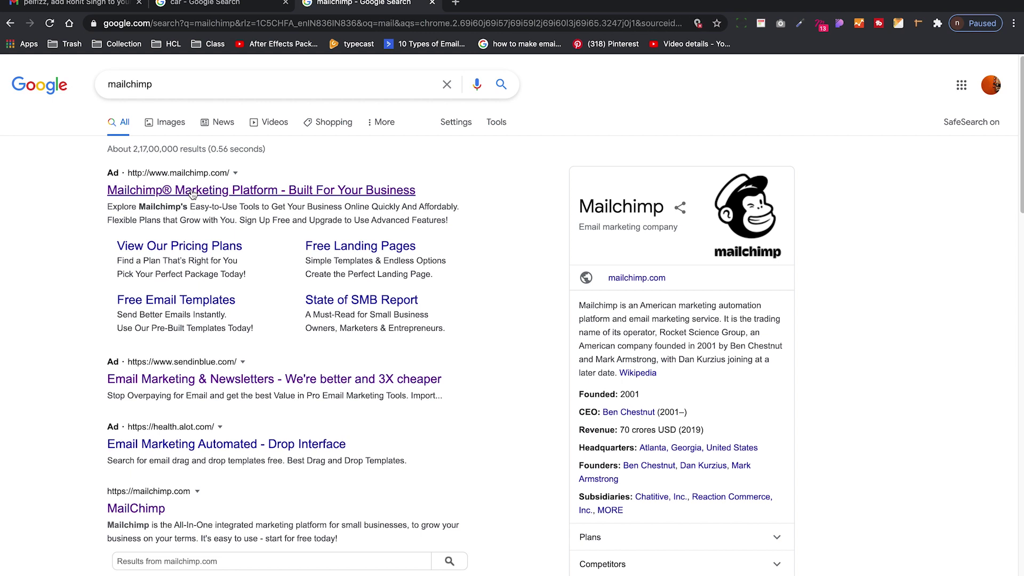
click(192, 194)
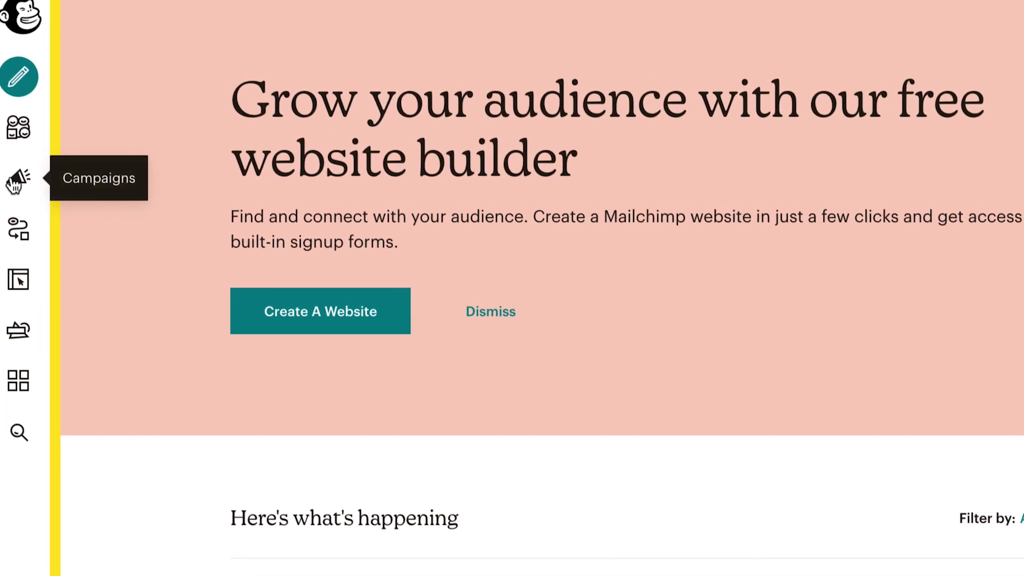
- Create a new email template from Mailchimp's campaigns page, browsing the Basic layouts and starting from the announcement layout
click(15, 183)
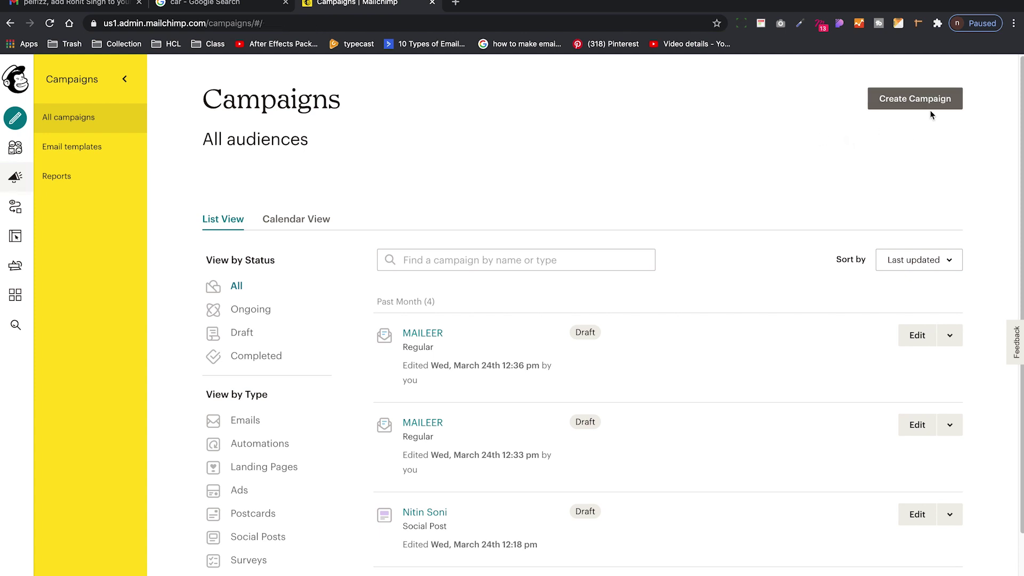
click(917, 101)
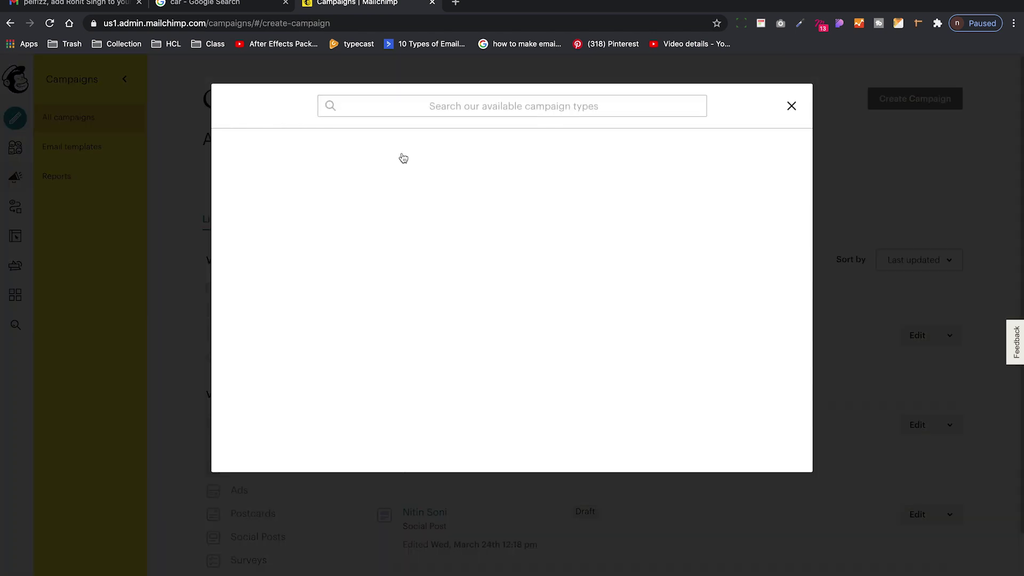
click(296, 293)
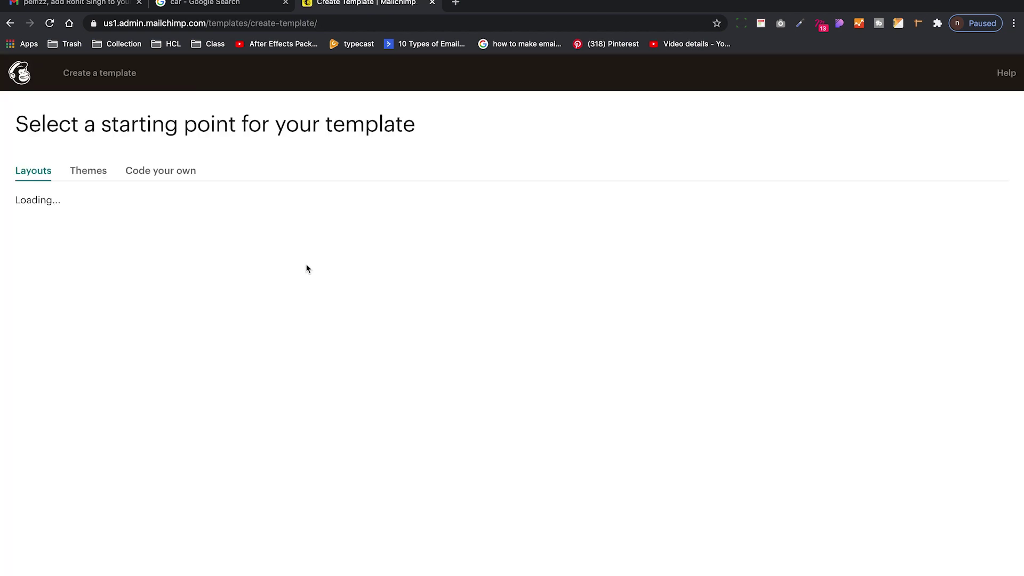
scroll(174, 354, down, 8)
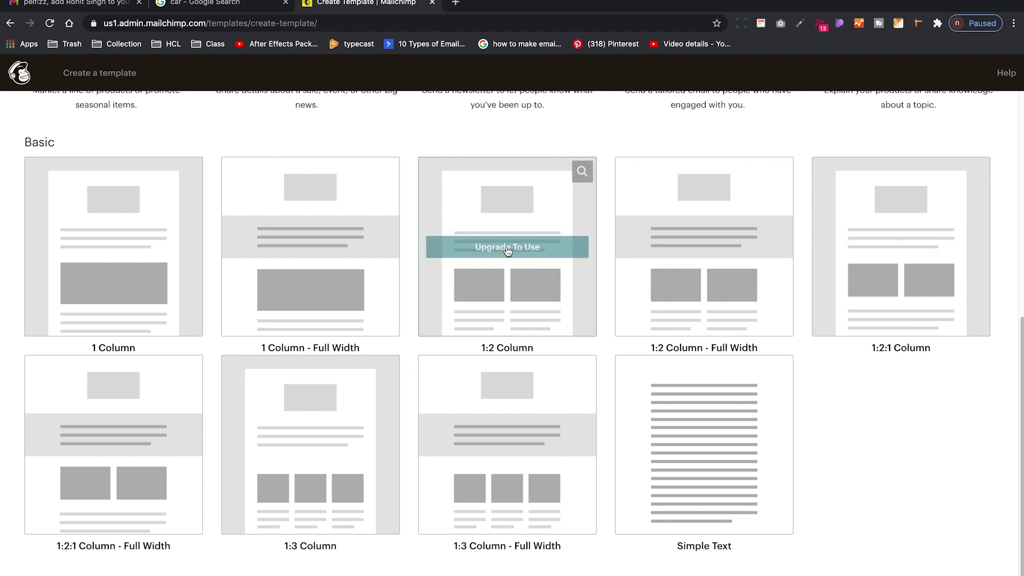
scroll(639, 380, up, 8)
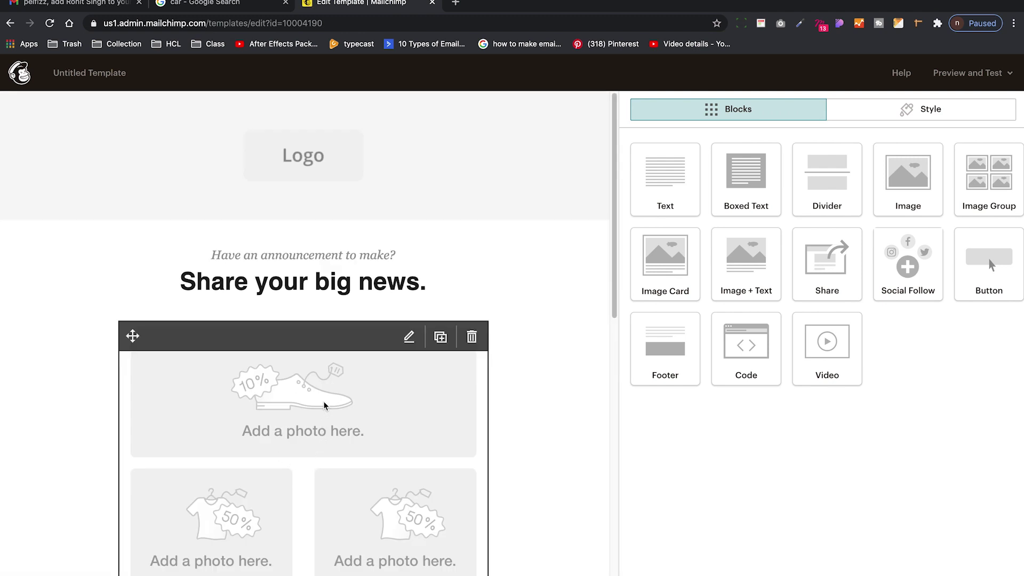
- Open the template's image group for editing and examine the whole layout from the logo down to the footer
click(395, 392)
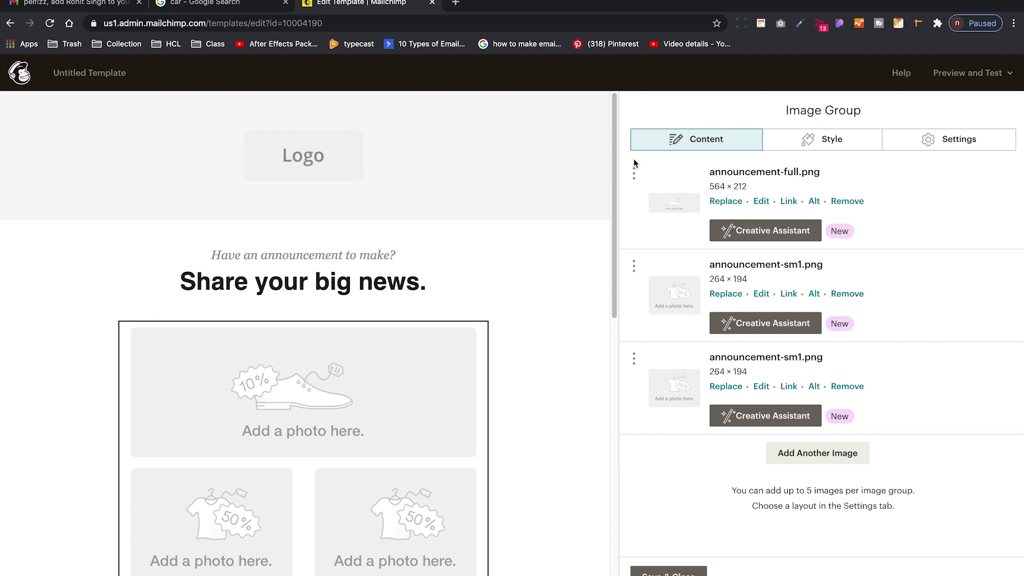
scroll(427, 440, down, 9)
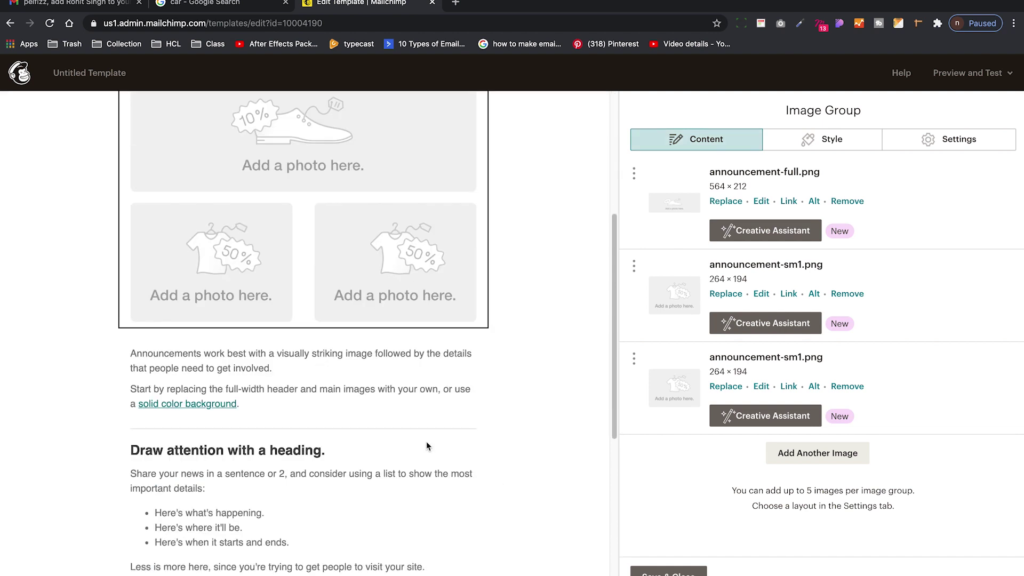
scroll(362, 372, up, 2)
scroll(365, 371, down, 3)
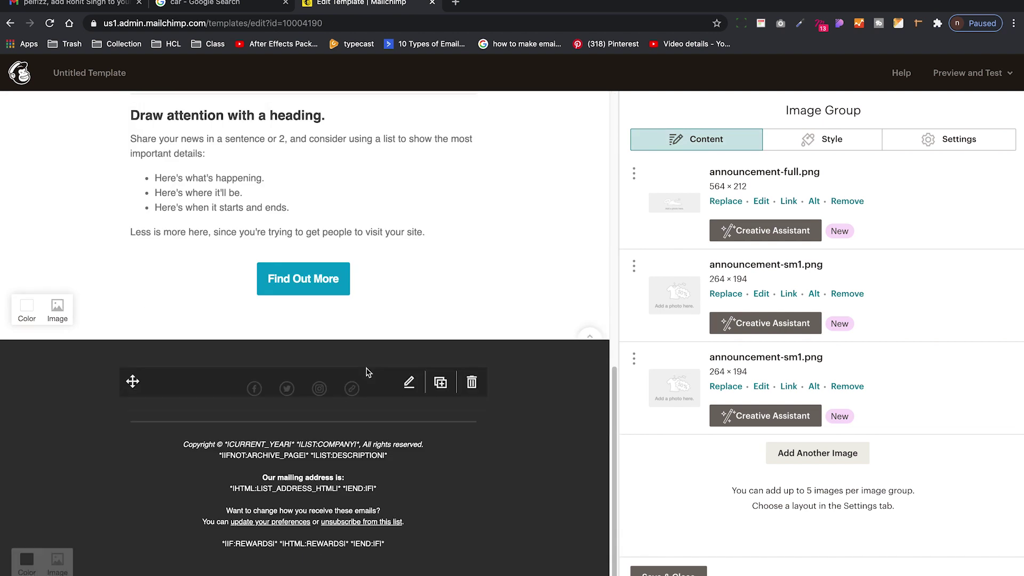
scroll(500, 249, up, 10)
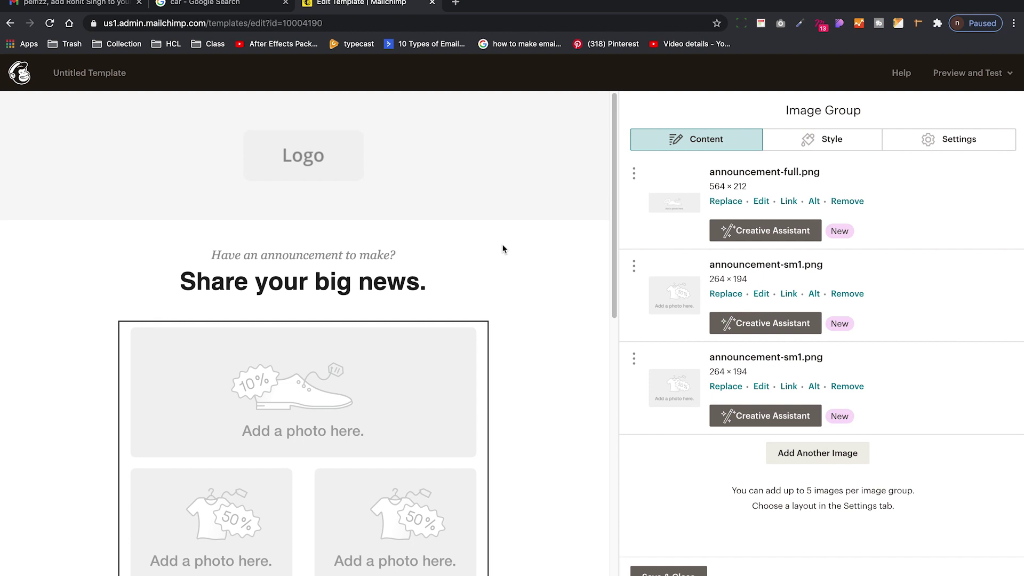
- Switch back to the Wireframes document in Adobe XD and bring all three artboards into view
key(ctrl+Left)
scroll(542, 89, left, 1)
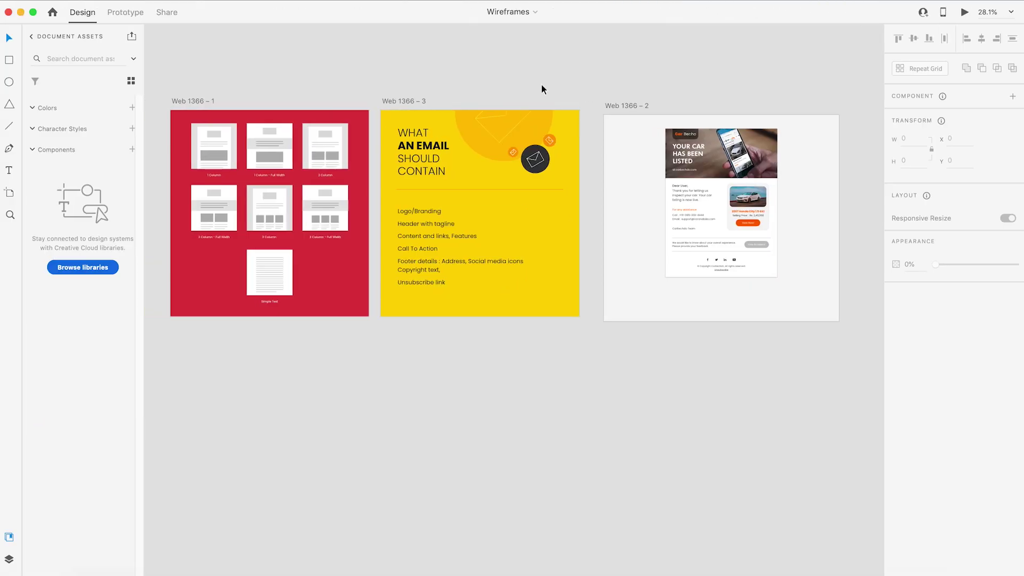